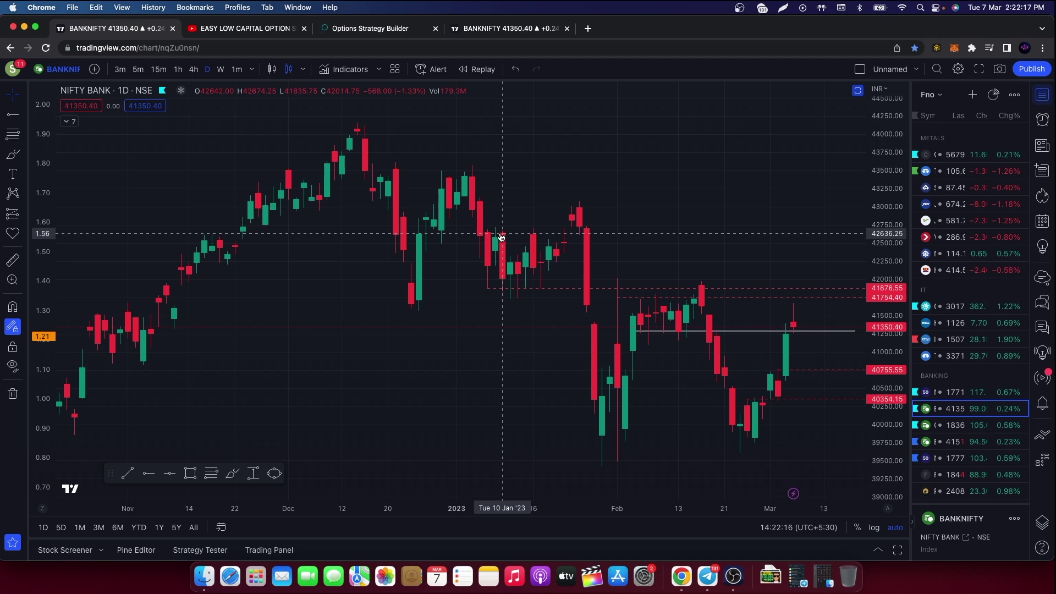
Show the Bank Nifty chart on the 15-minute timeframe and go to the date 2023-01-10.
left_click(158, 68)
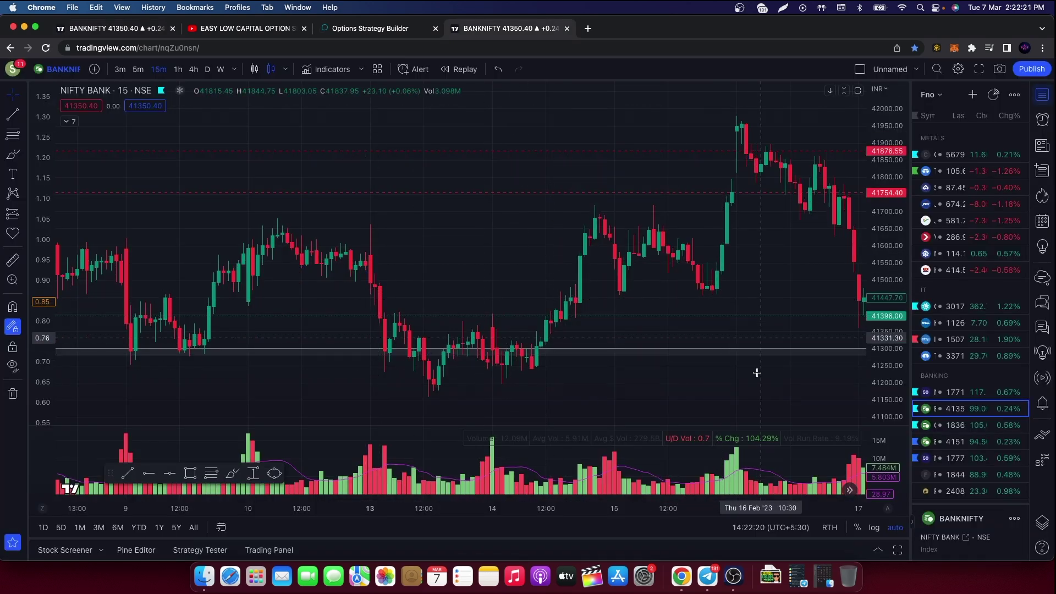
left_click(221, 527)
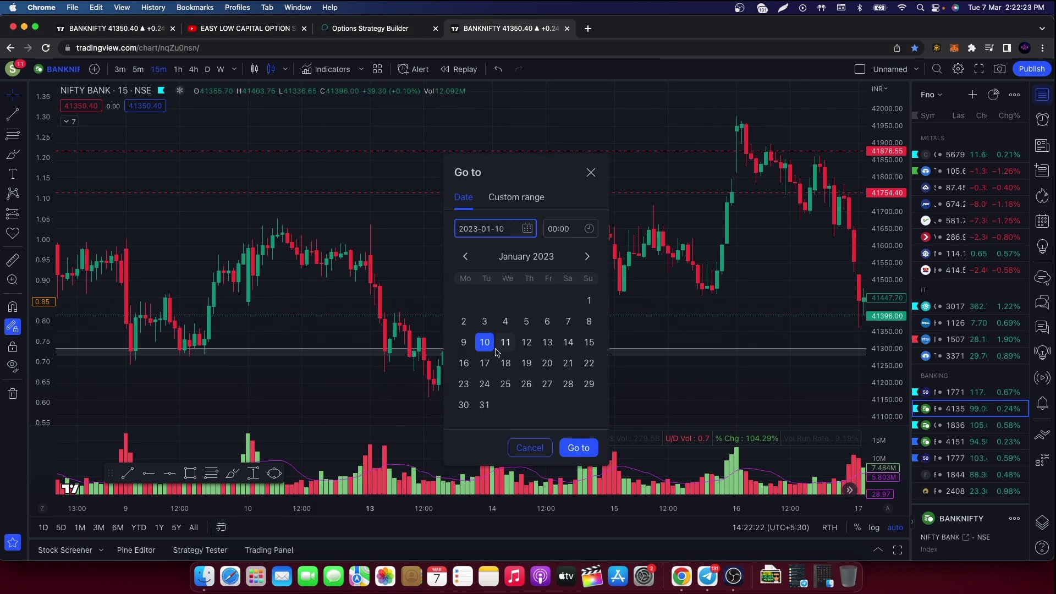
left_click(578, 448)
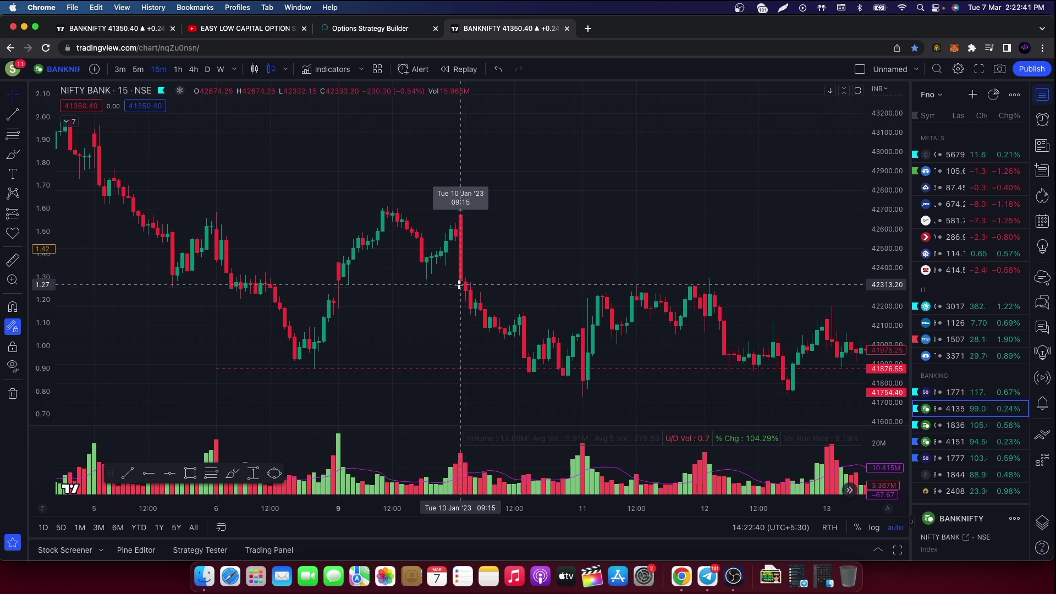
Switch to Opstra, open the Options Simulator and choose BANKNIFTY as the index.
left_click(388, 28)
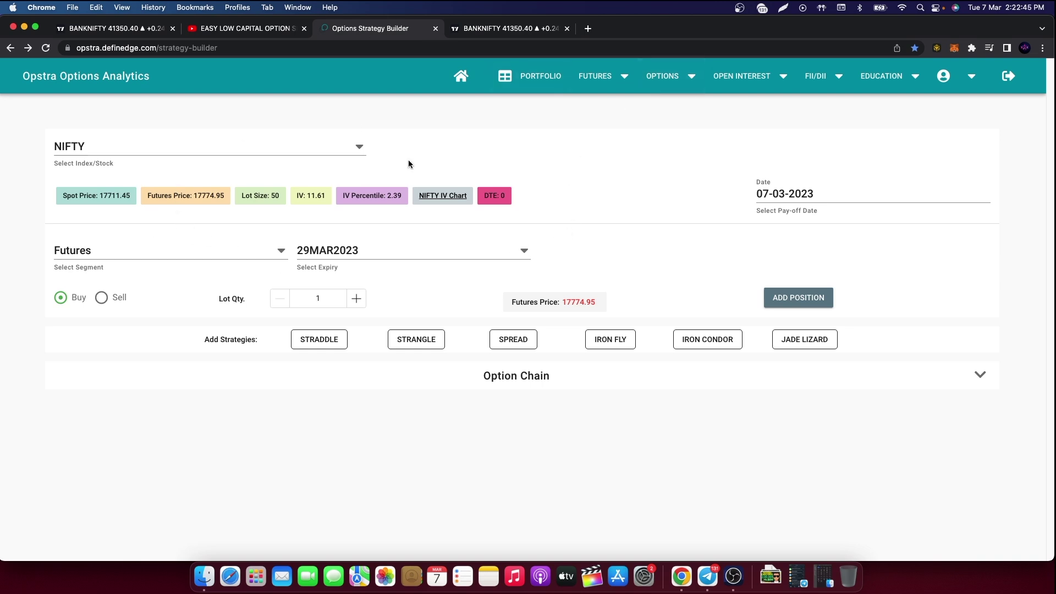
left_click(663, 76)
left_click(690, 135)
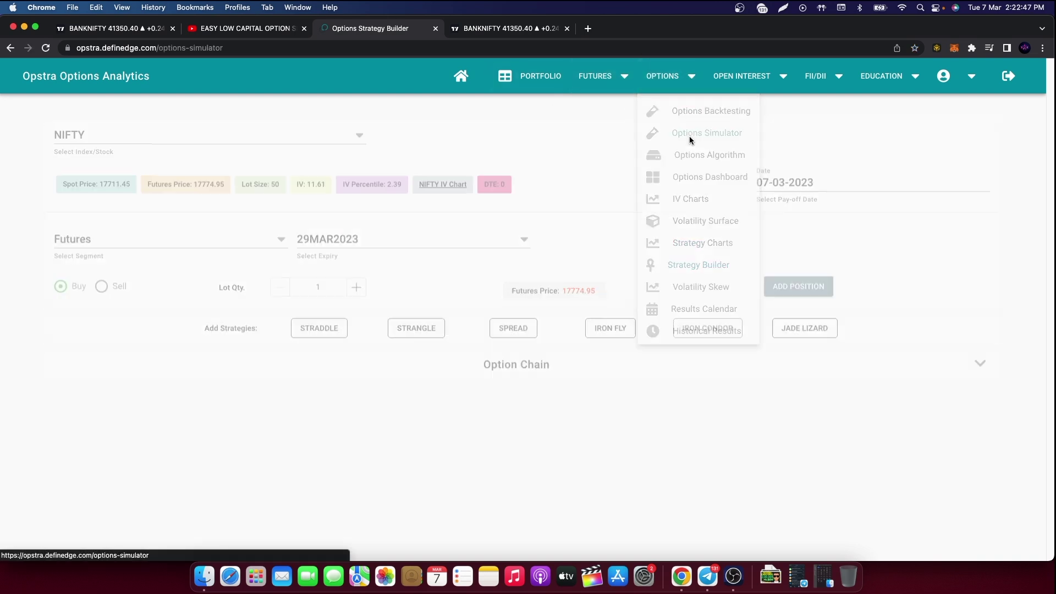
left_click(198, 174)
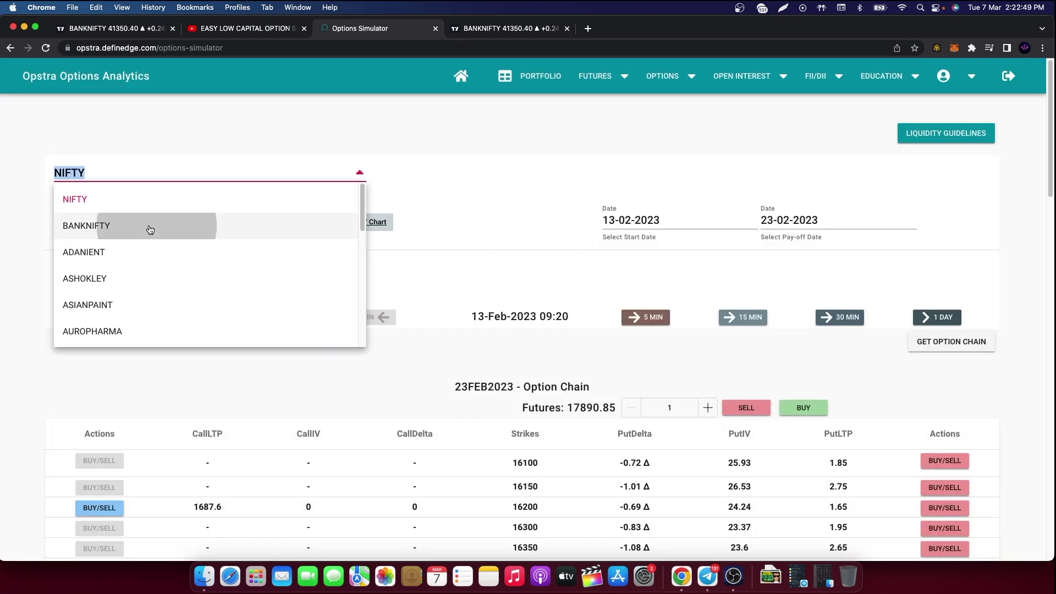
left_click(150, 230)
Set the simulator's option expiry to 12JAN2023.
left_click(156, 271)
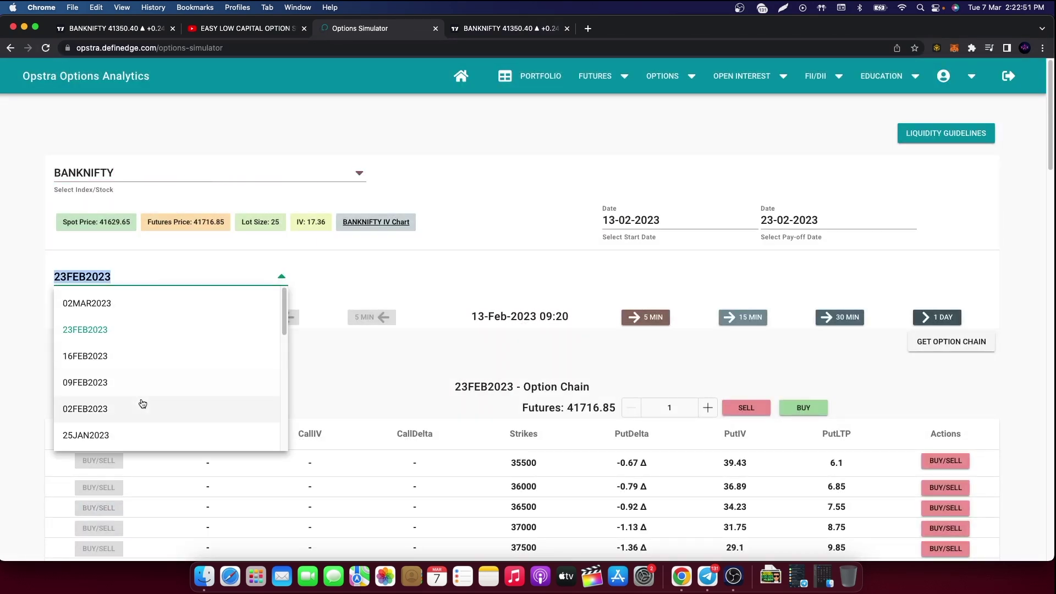
scroll(142, 412, "down", 2)
left_click(139, 437)
Set the simulation start date to 10-01-2023 and the pay-off date to 12-01-2023.
left_click(677, 221)
left_click(643, 253)
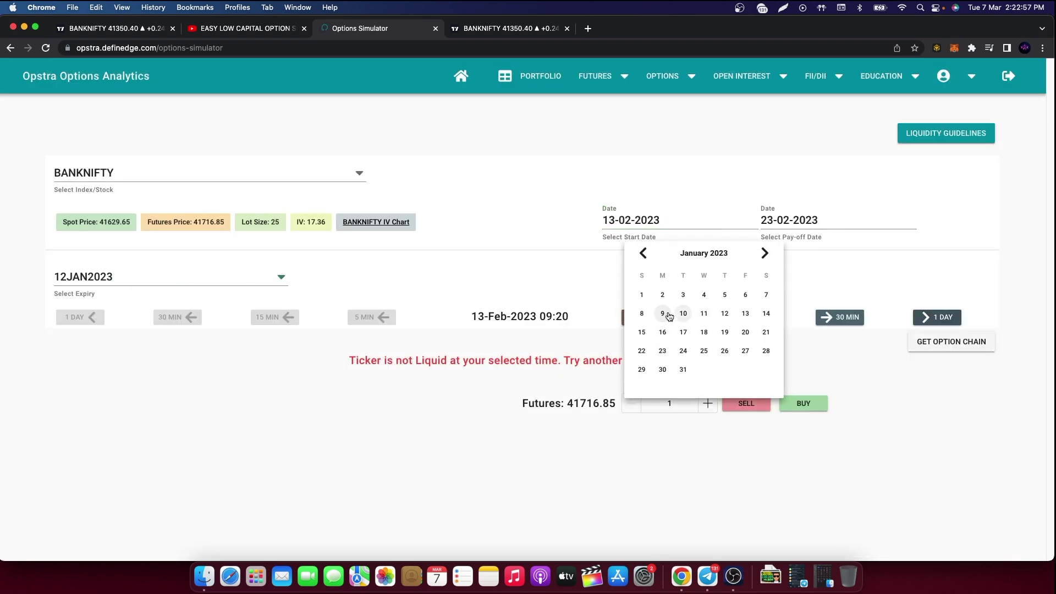
left_click(683, 314)
left_click(820, 219)
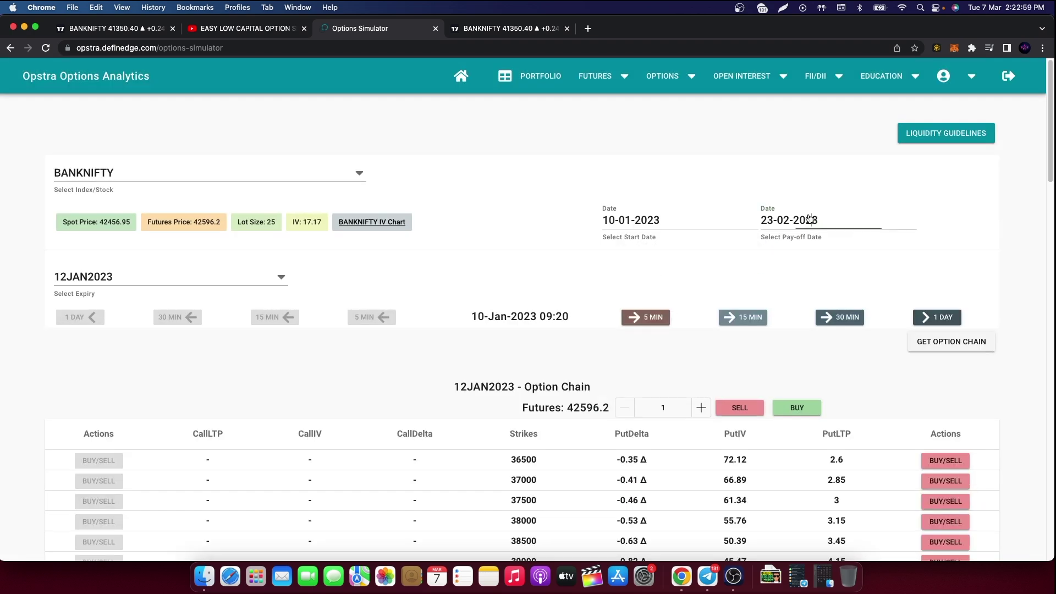
left_click(802, 253)
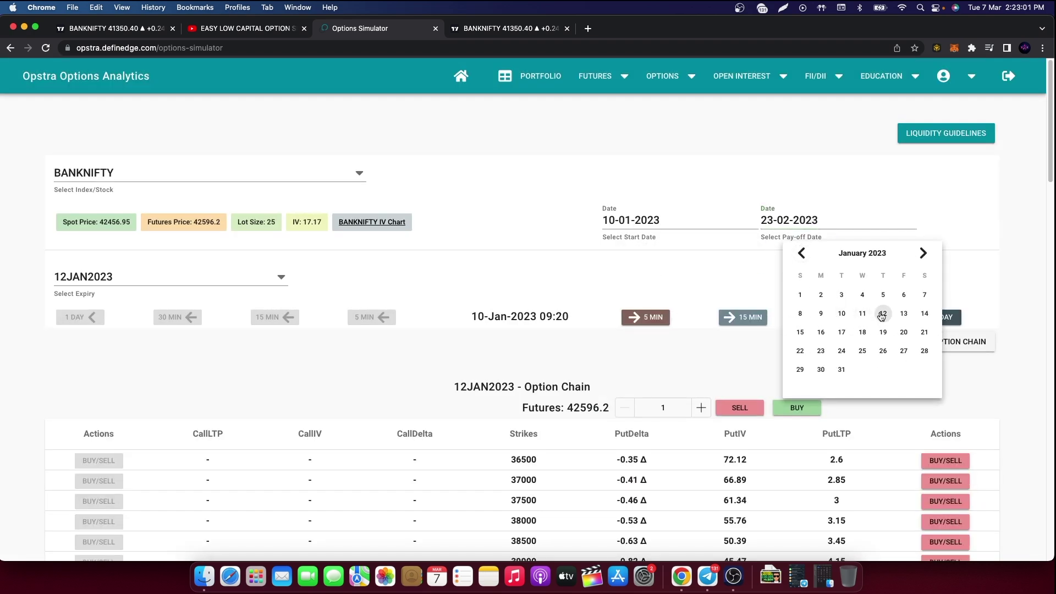
left_click(883, 314)
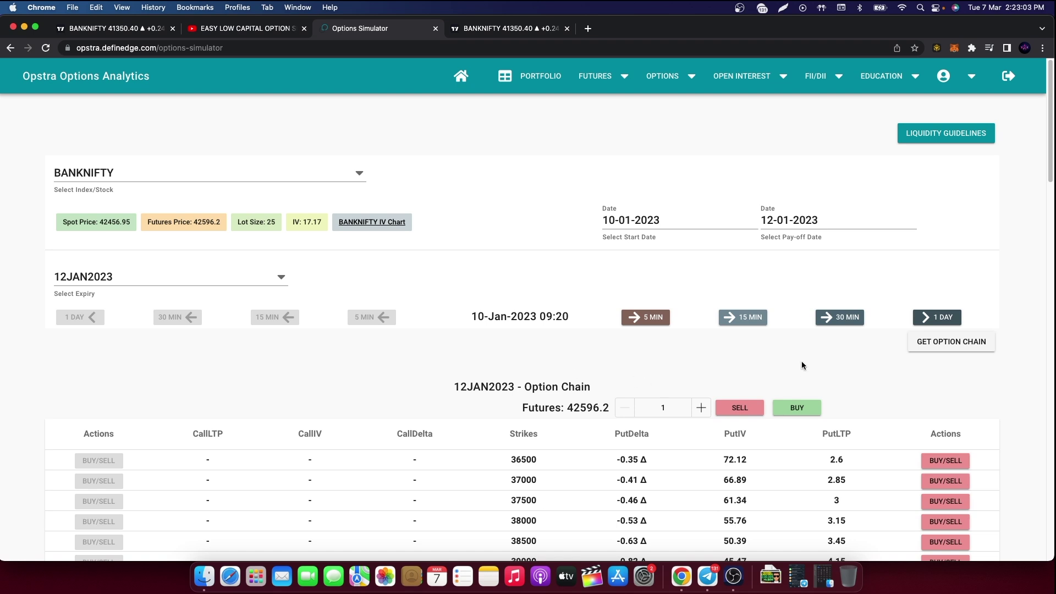
Set the simulation time to 10-Jan-2023 09:25 and load the option chain for that time.
left_click(756, 319)
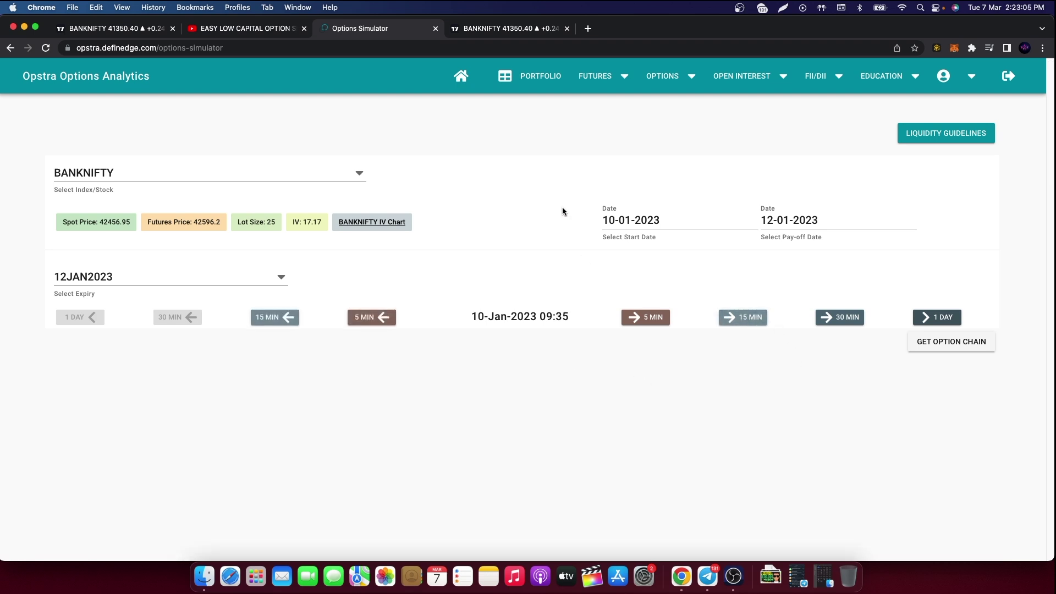
left_click(373, 324)
left_click(377, 317)
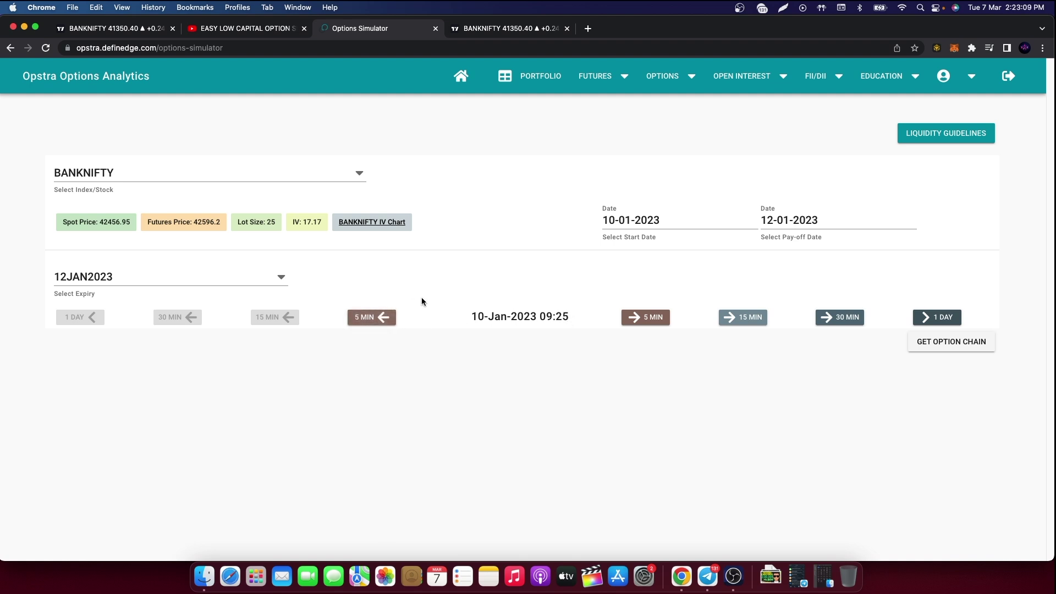
left_click(380, 317)
left_click(627, 319)
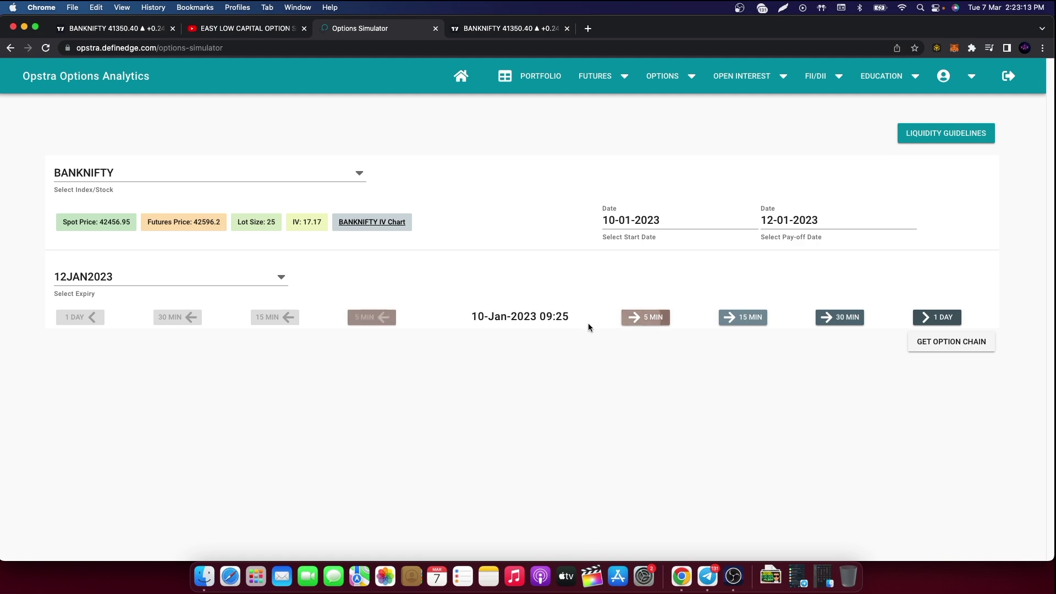
left_click(935, 342)
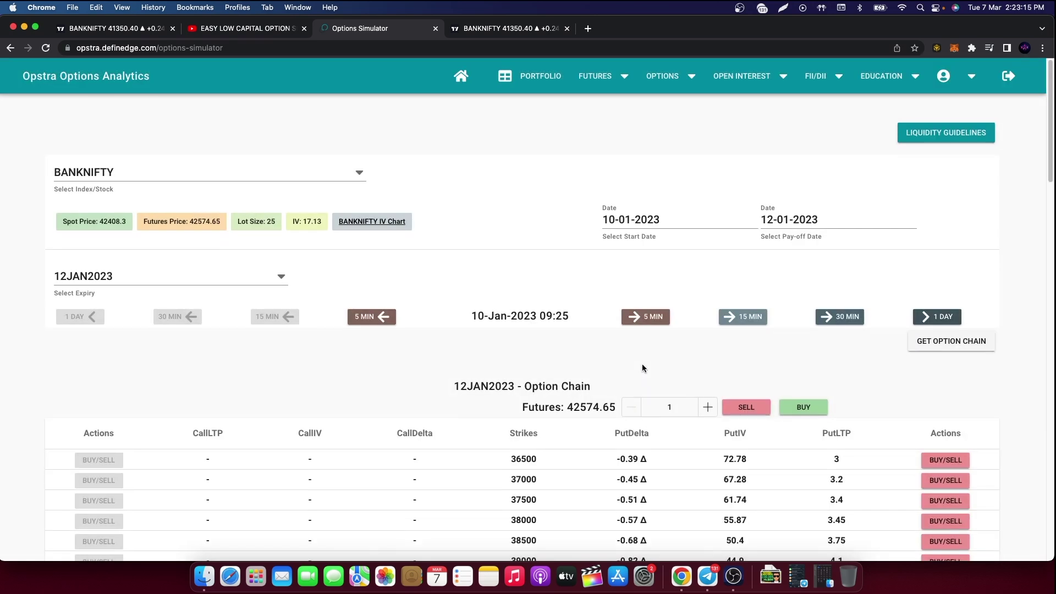
Check the Bank Nifty price chart and add a sell position of 2 lots in the 42700 call.
scroll(643, 368, "down", 10)
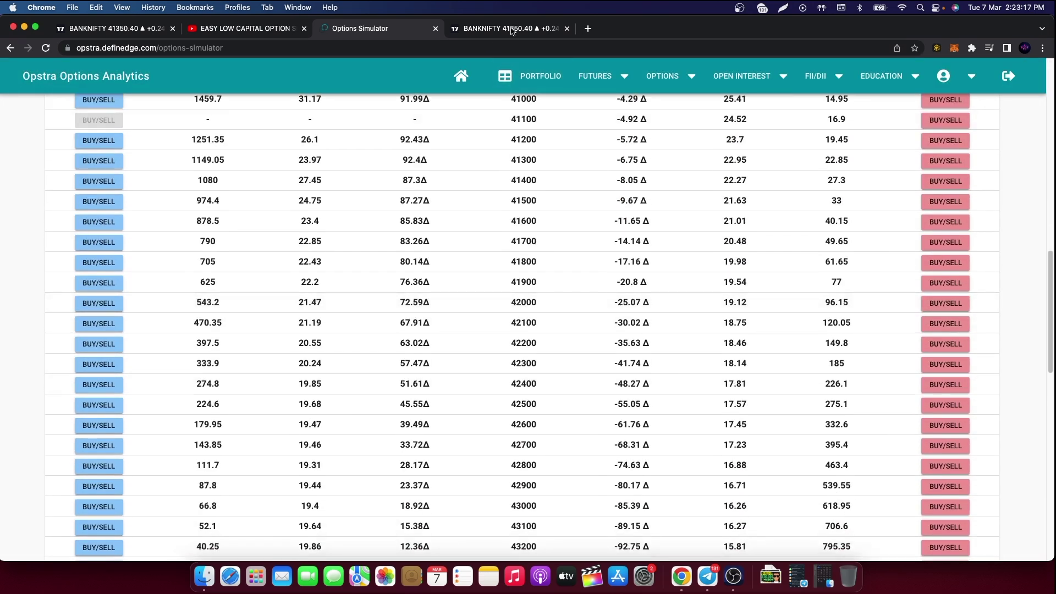
left_click(512, 30)
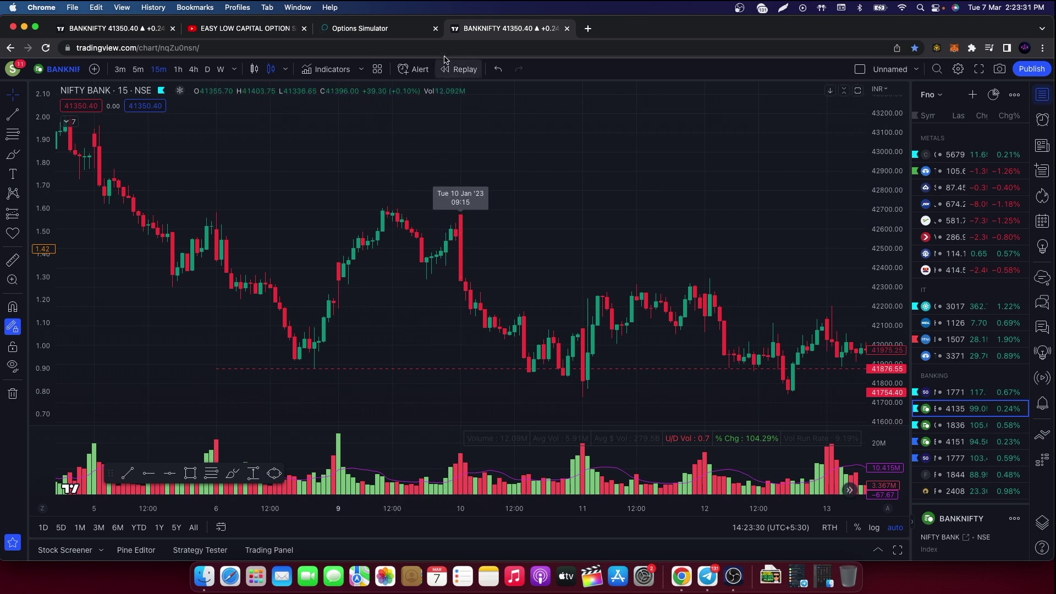
left_click(361, 30)
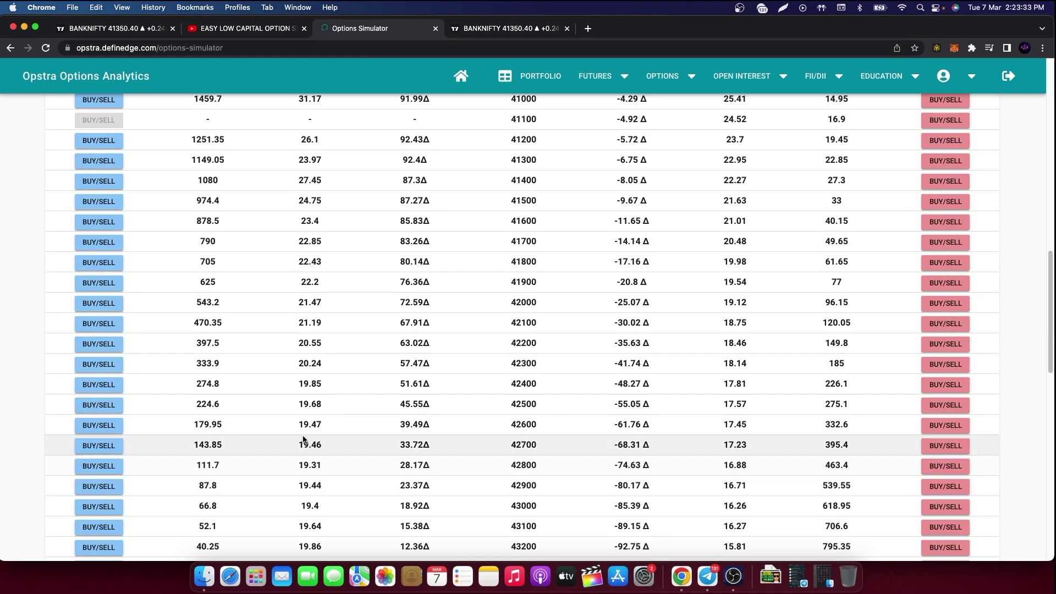
left_click(99, 445)
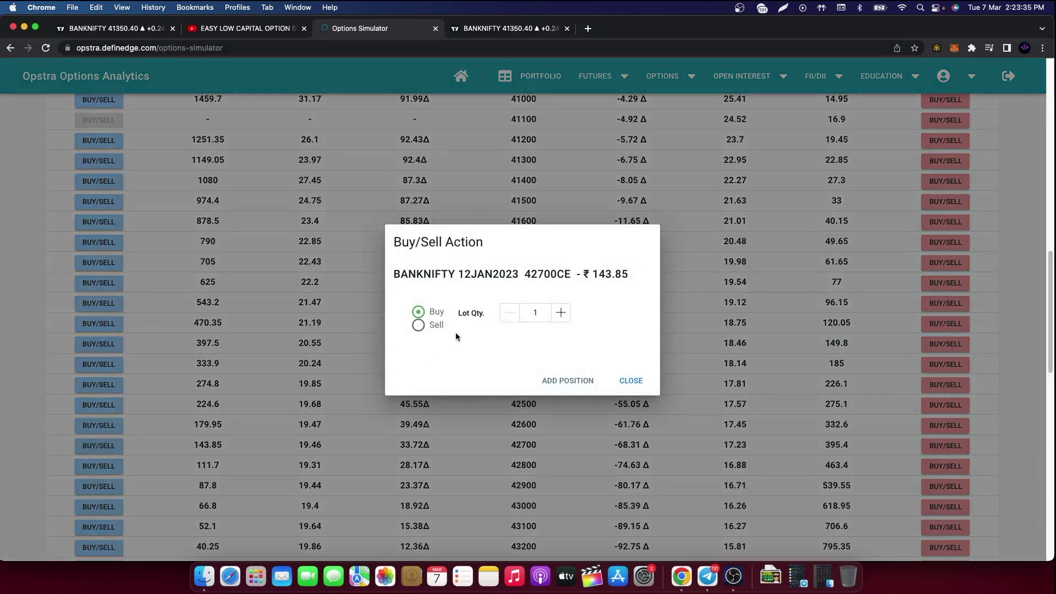
left_click(417, 326)
left_click(570, 380)
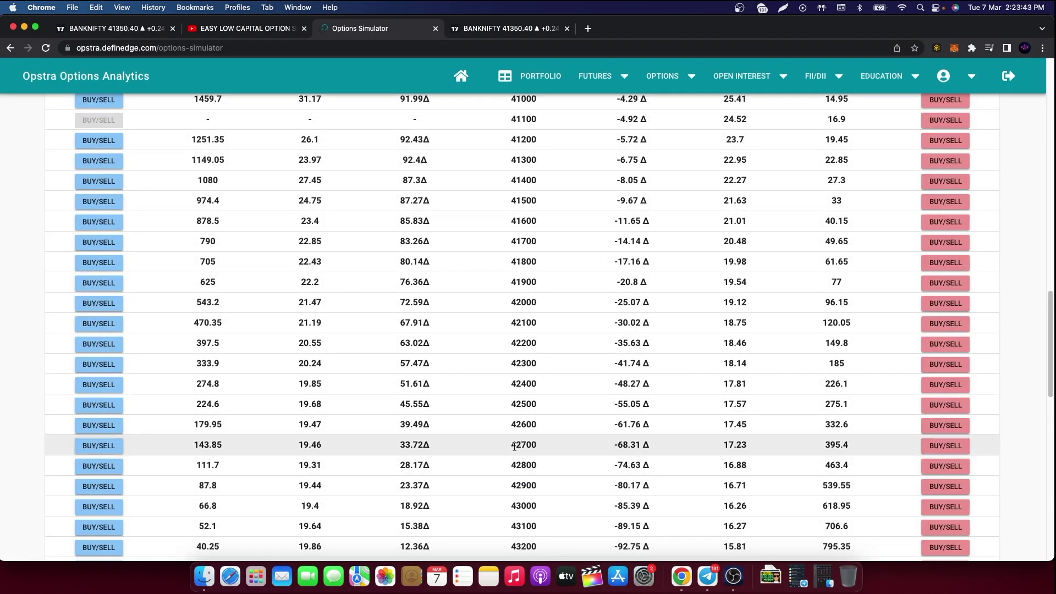
Add a buy position of 2 lots in the 43000 call as the hedge.
left_click_drag(510, 506, 544, 509)
left_click(99, 513)
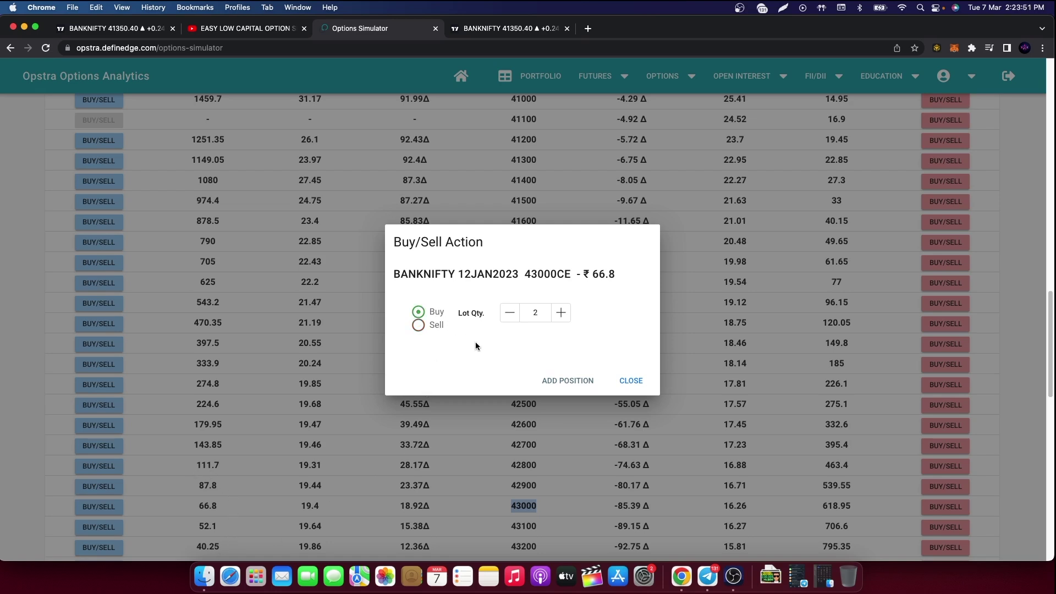
left_click(542, 379)
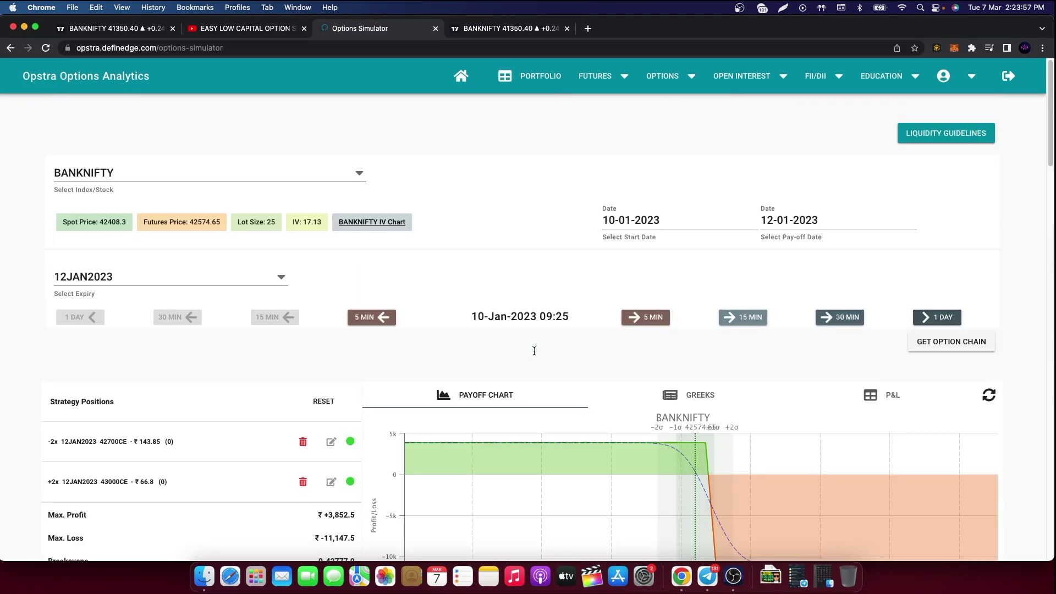
Examine the call spread's payoff figures and compare them with the Bank Nifty 15-minute chart.
left_click_drag(330, 342, 350, 366)
left_click(349, 367)
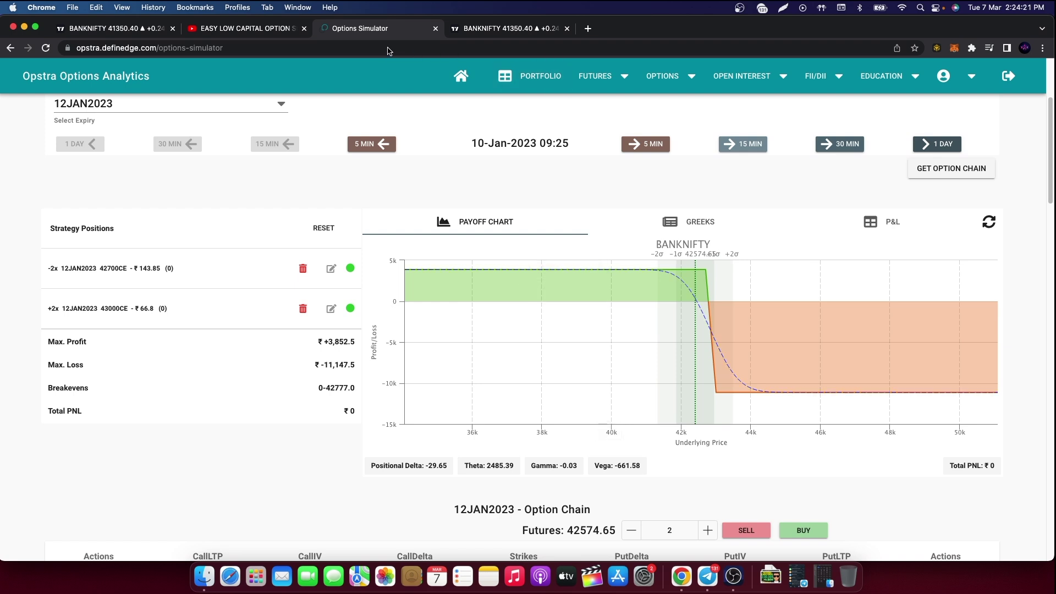
left_click(84, 32)
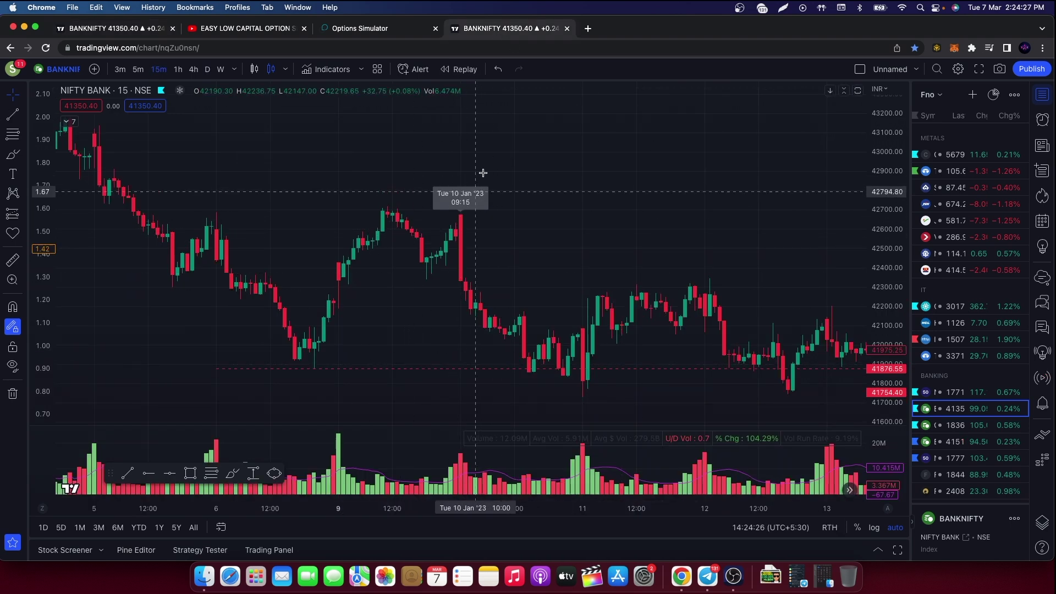
left_click(382, 26)
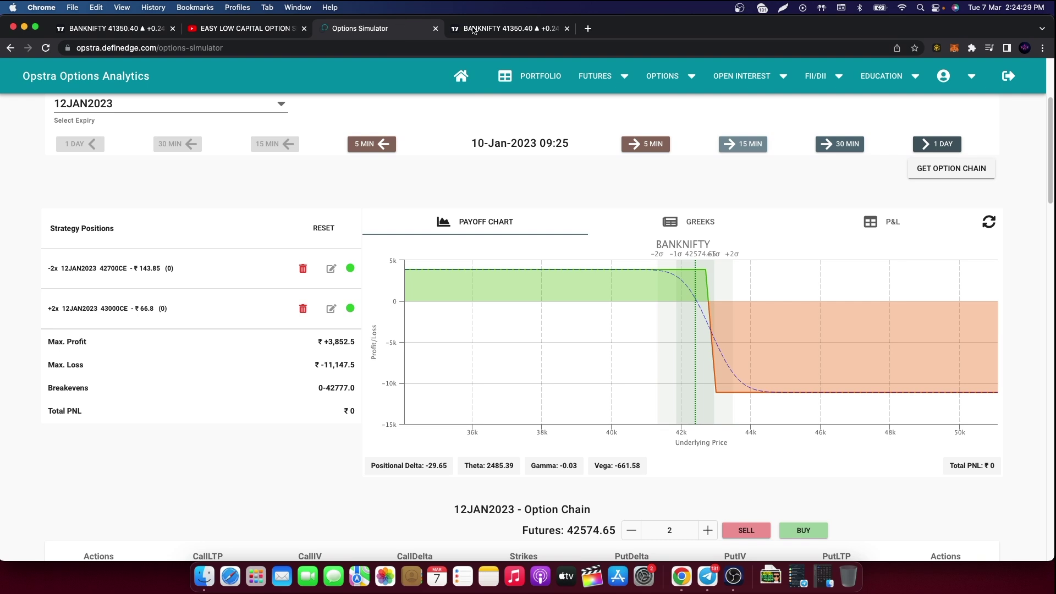
Advance the simulation in 15-minute steps to 10-Jan-2023 09:55 and review the spread's P&L table.
left_click(723, 141)
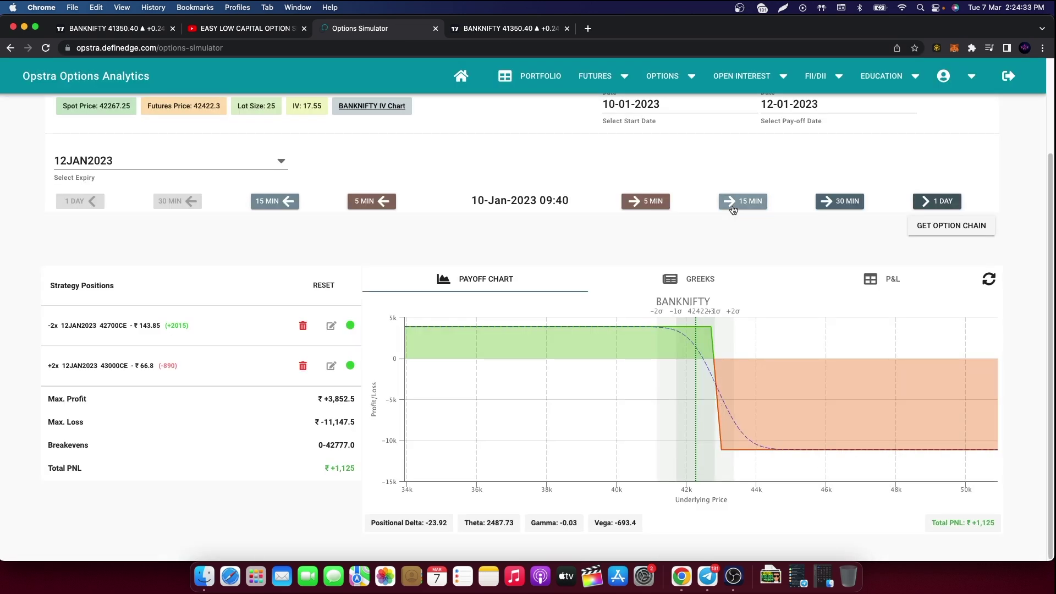
left_click(732, 206)
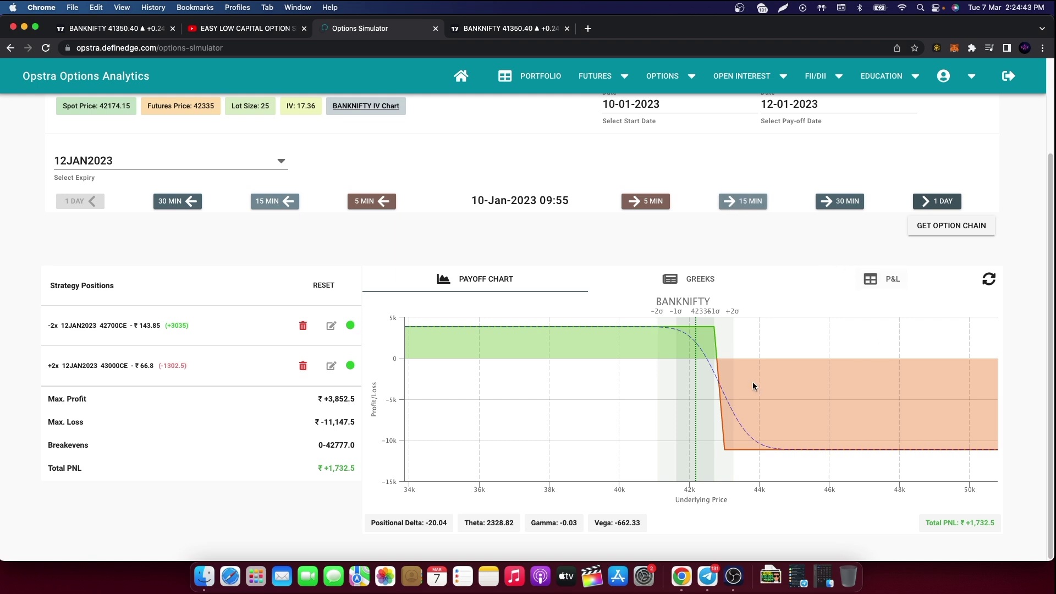
left_click(883, 284)
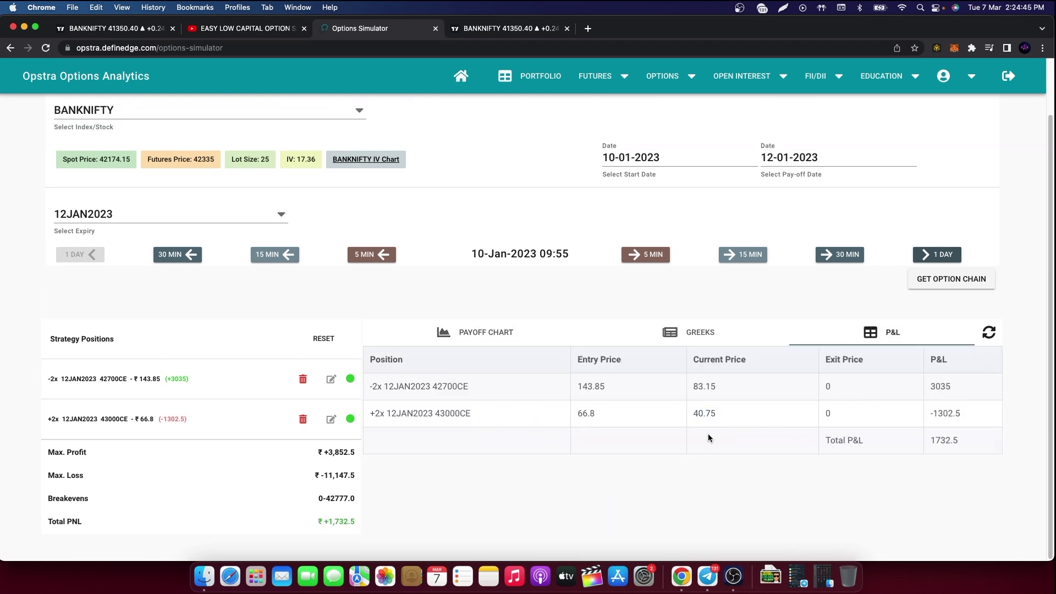
left_click(524, 334)
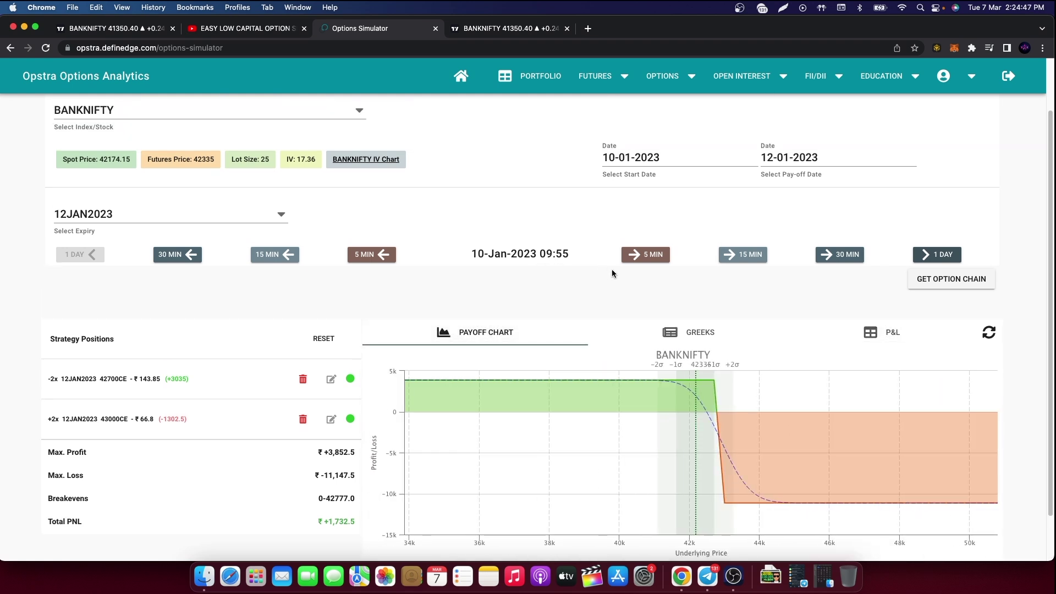
Advance the simulation in 15-minute steps to 10-Jan-2023 10:40 and show the P&L table.
left_click(751, 262)
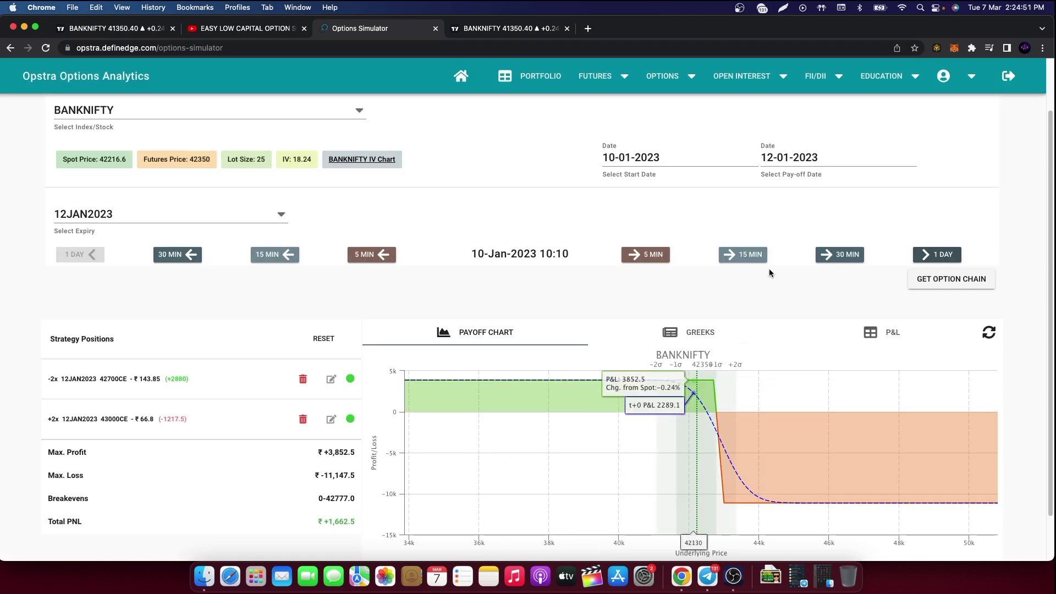
left_click(758, 261)
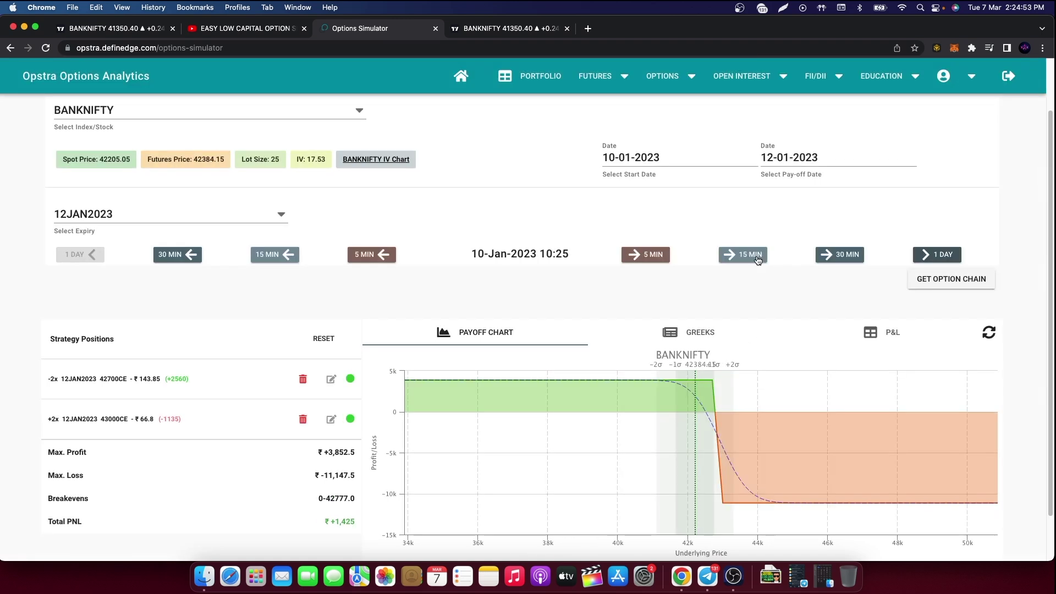
left_click(758, 260)
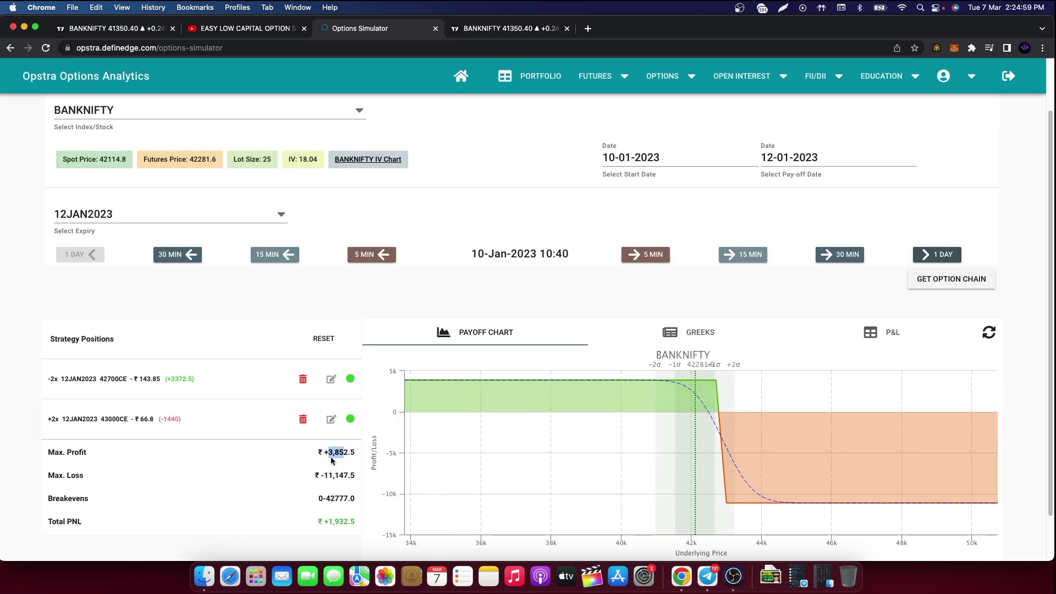
left_click(880, 332)
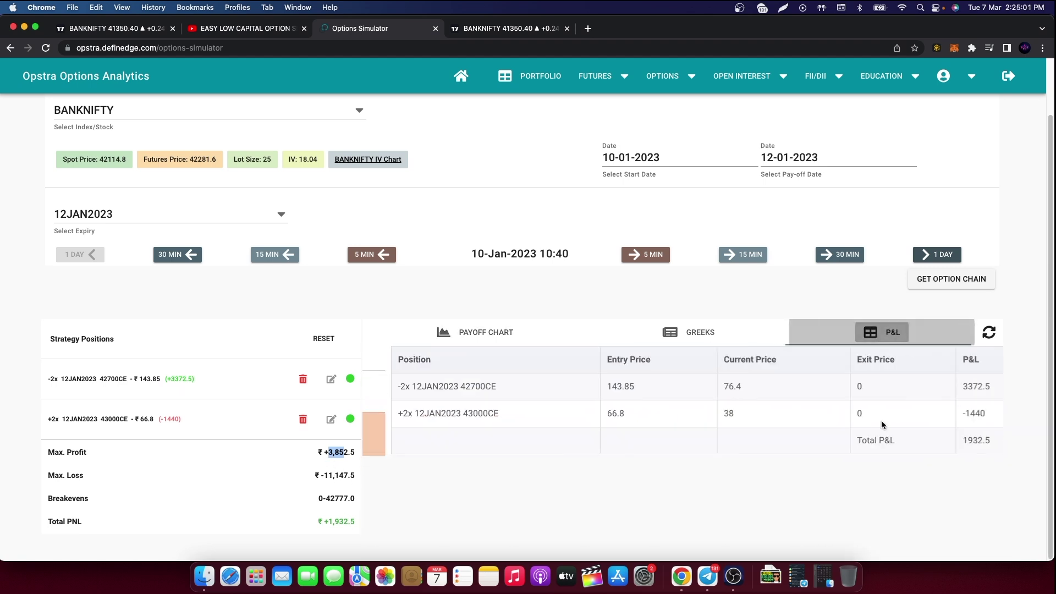
double_click(700, 413)
left_click(331, 419)
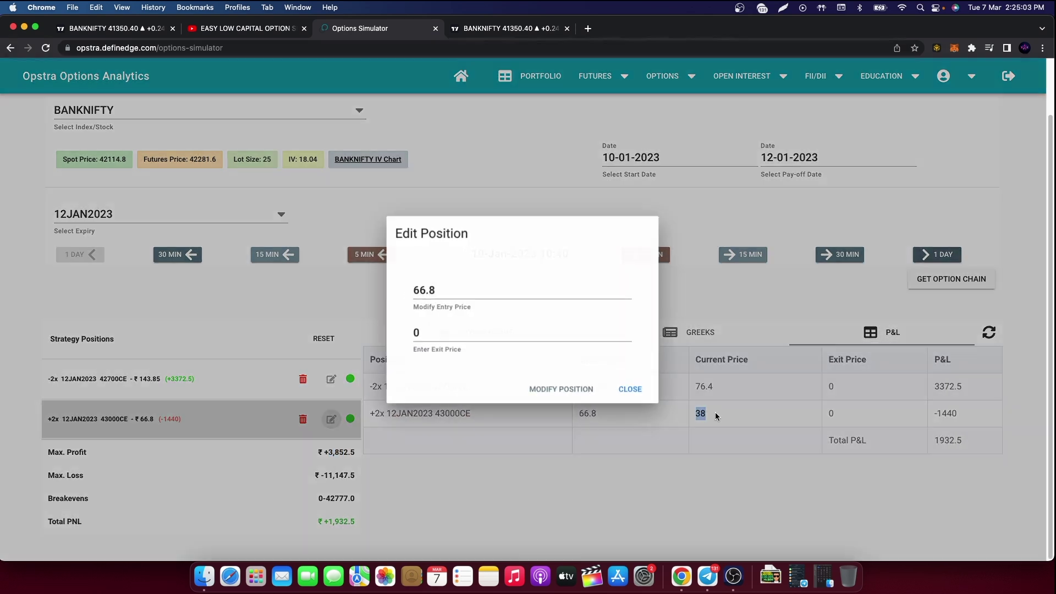
left_click_drag(490, 334, 377, 331)
left_click(377, 331)
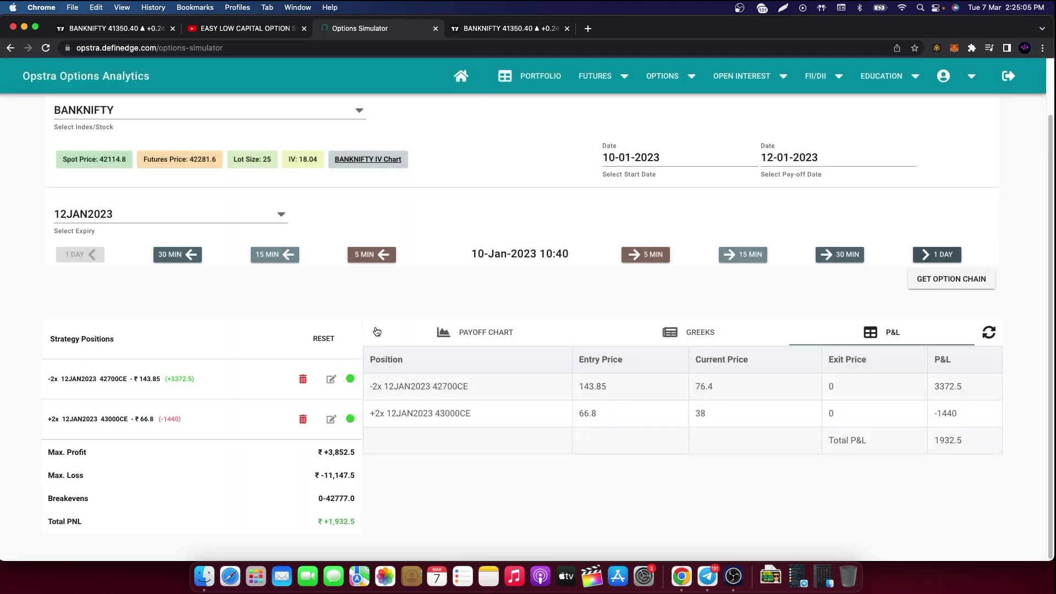
Close out the bought 43000 call position by setting its exit price to 38.
left_click(329, 420)
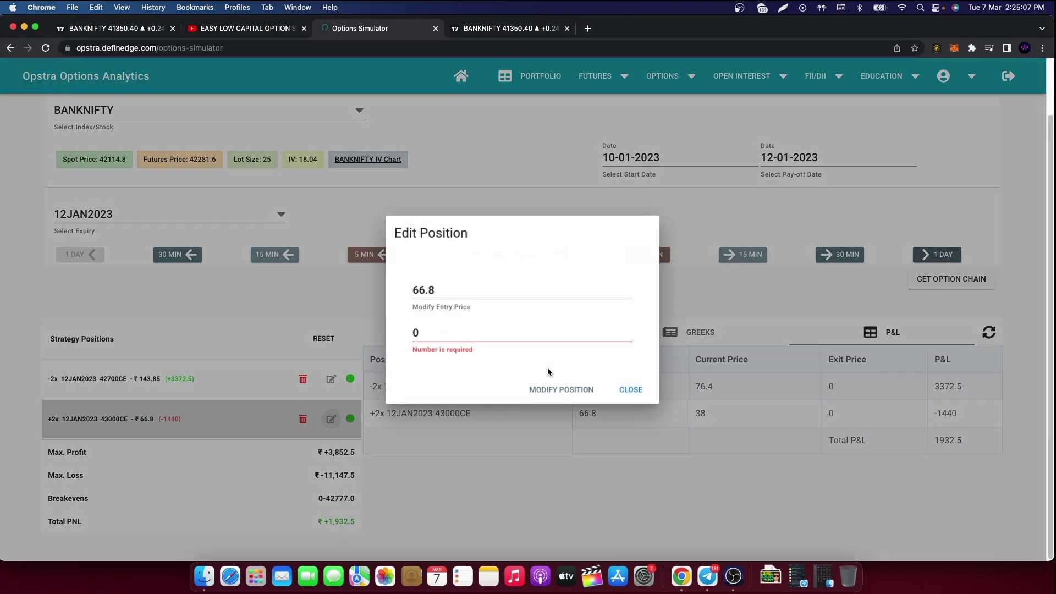
left_click_drag(432, 334, 408, 335)
type("38")
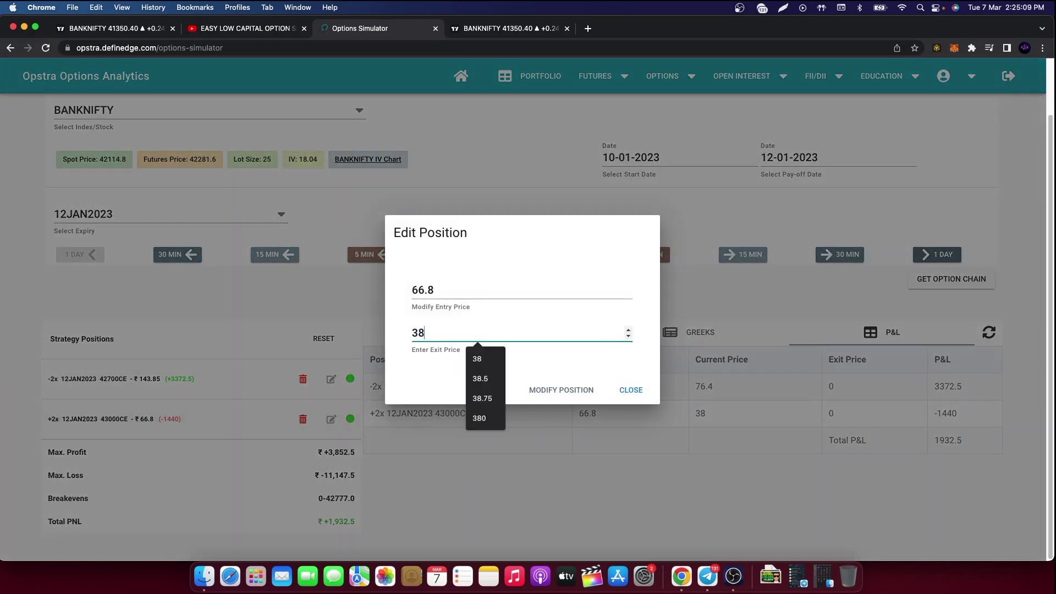
left_click(572, 387)
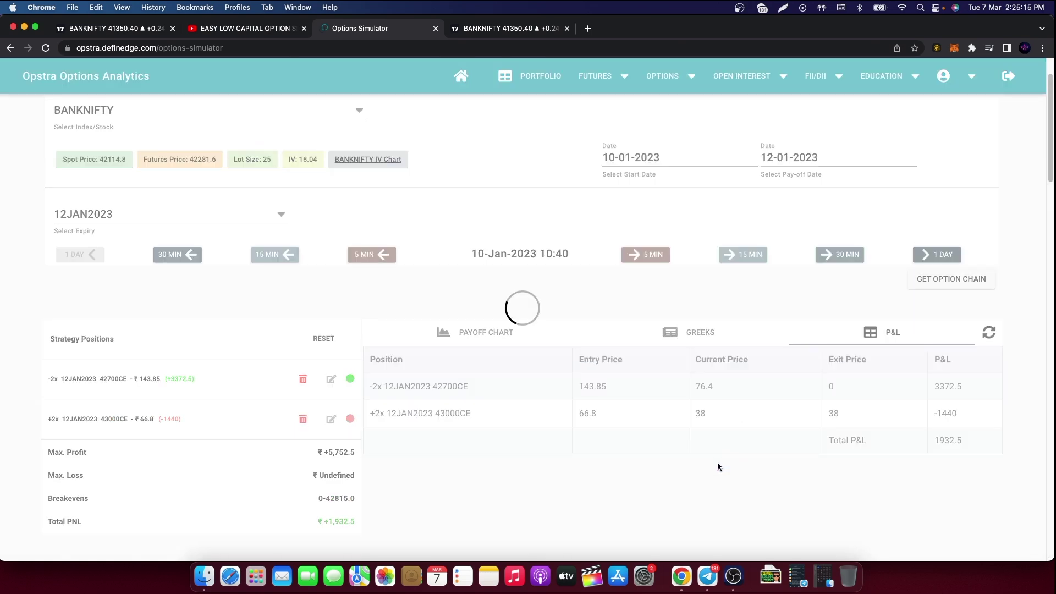
Add a buy position of 2 lots in the 42900 call as the new hedge.
scroll(717, 462, "down", 10)
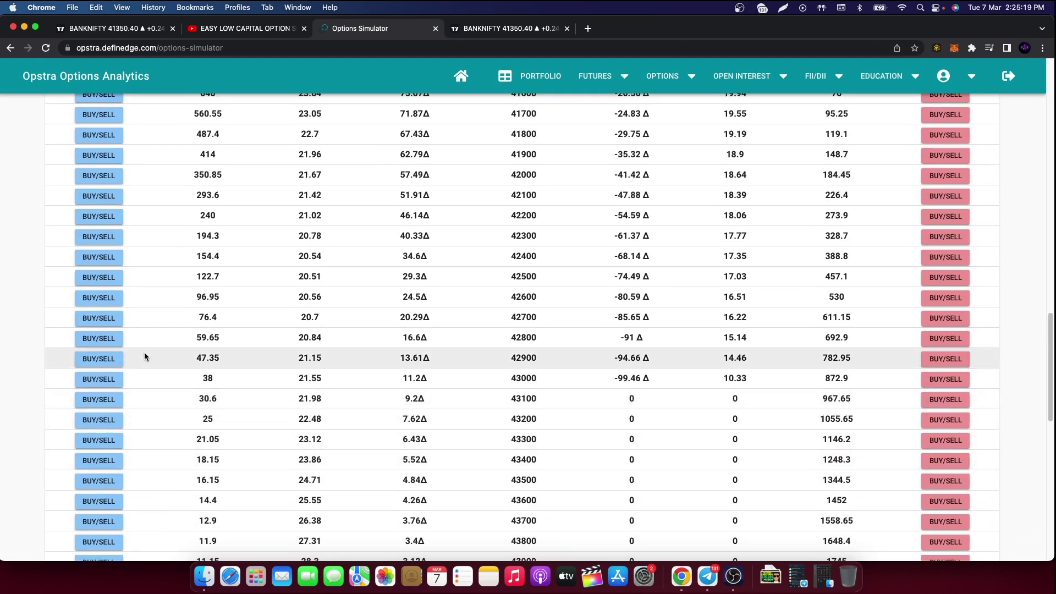
left_click(110, 366)
left_click(567, 379)
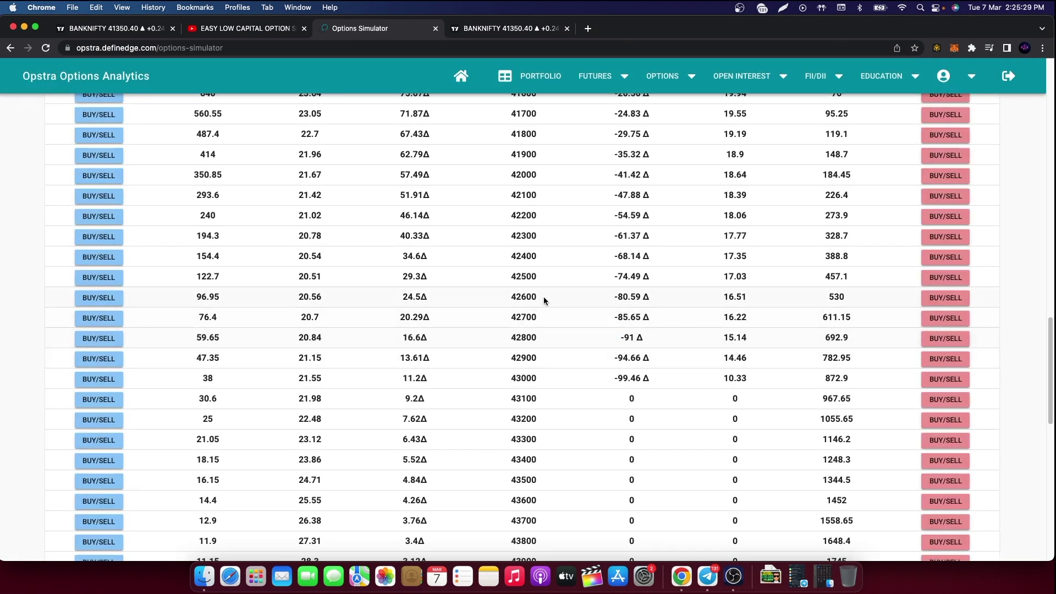
Examine the adjusted call spread's payoff chart and compare its maximum profit with its maximum loss.
left_click(486, 370)
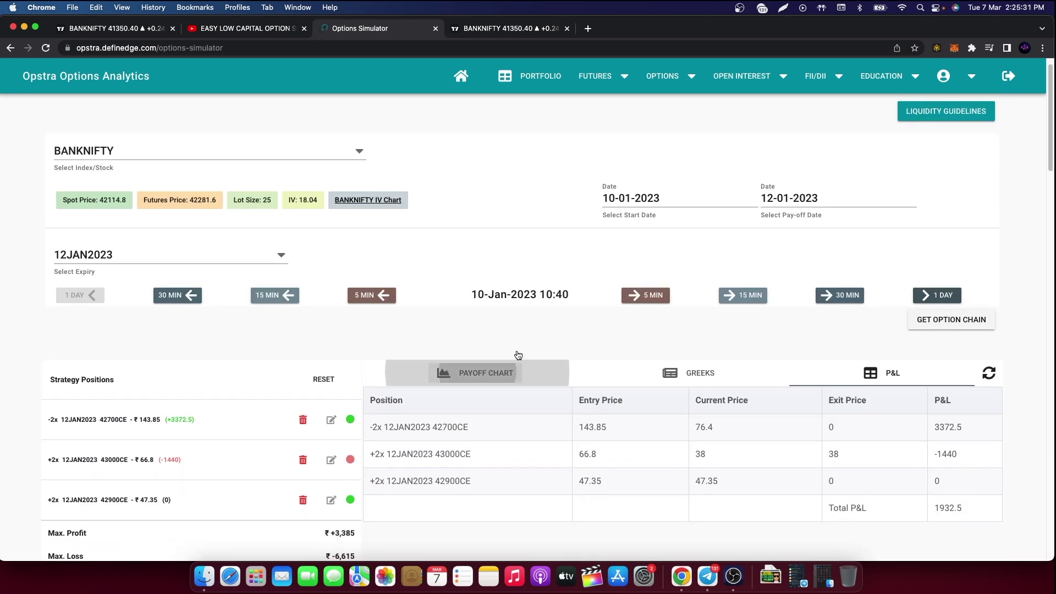
scroll(551, 336, "down", 3)
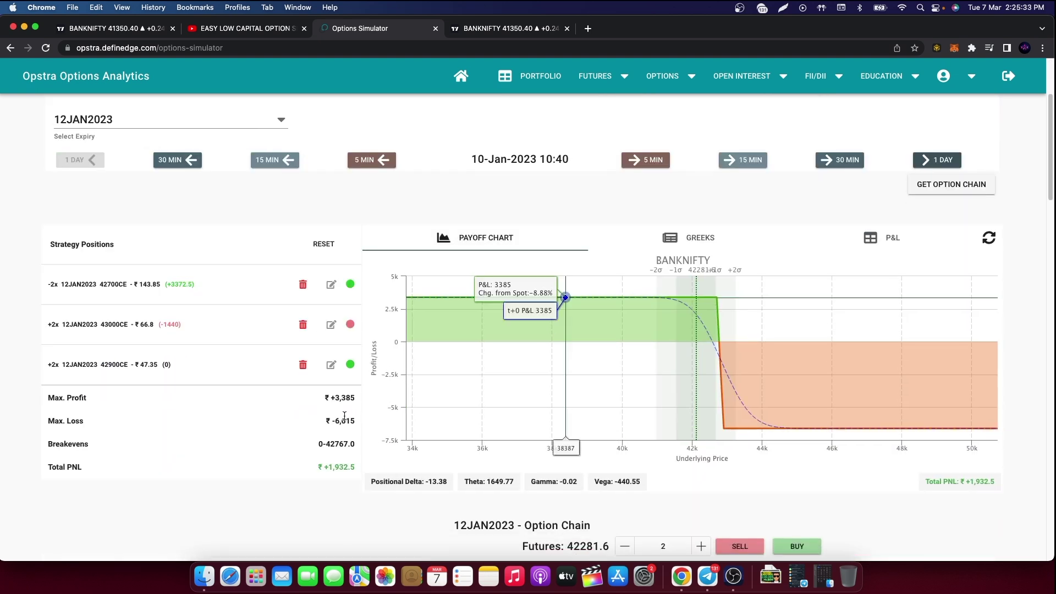
left_click_drag(329, 397, 351, 397)
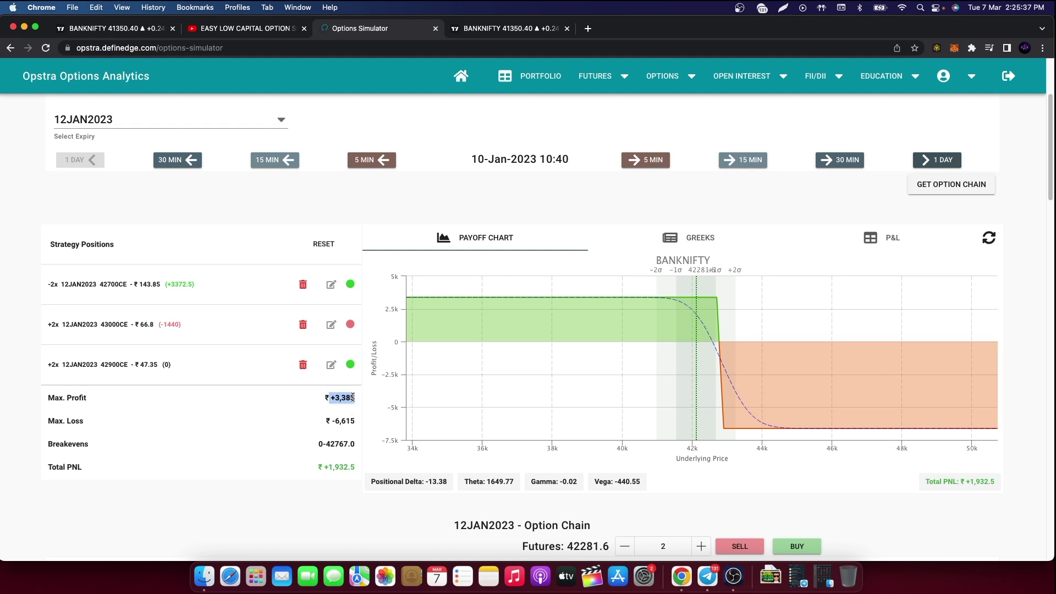
left_click_drag(329, 421, 354, 440)
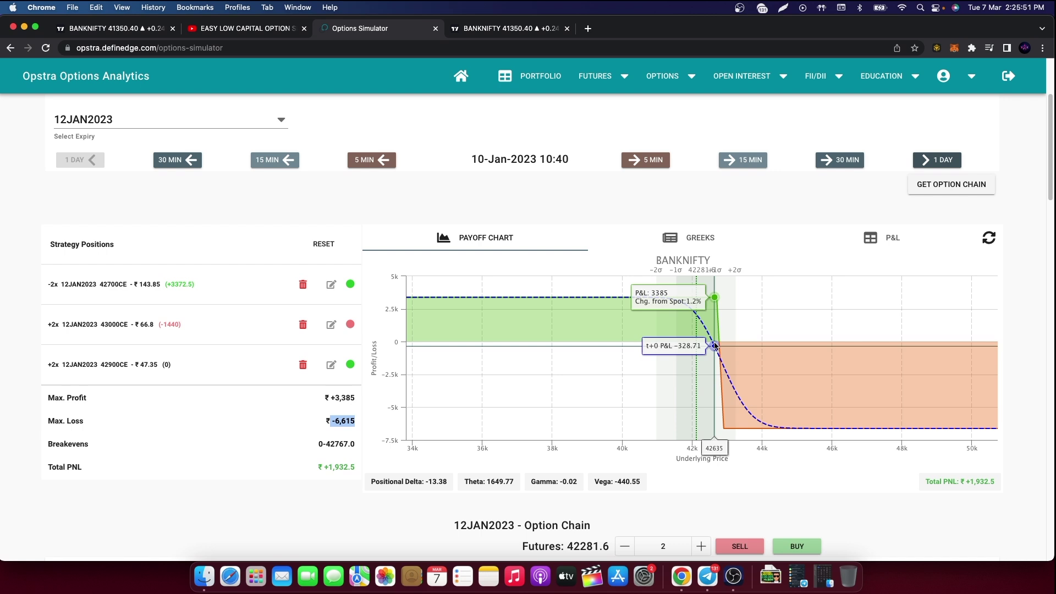
double_click(352, 422)
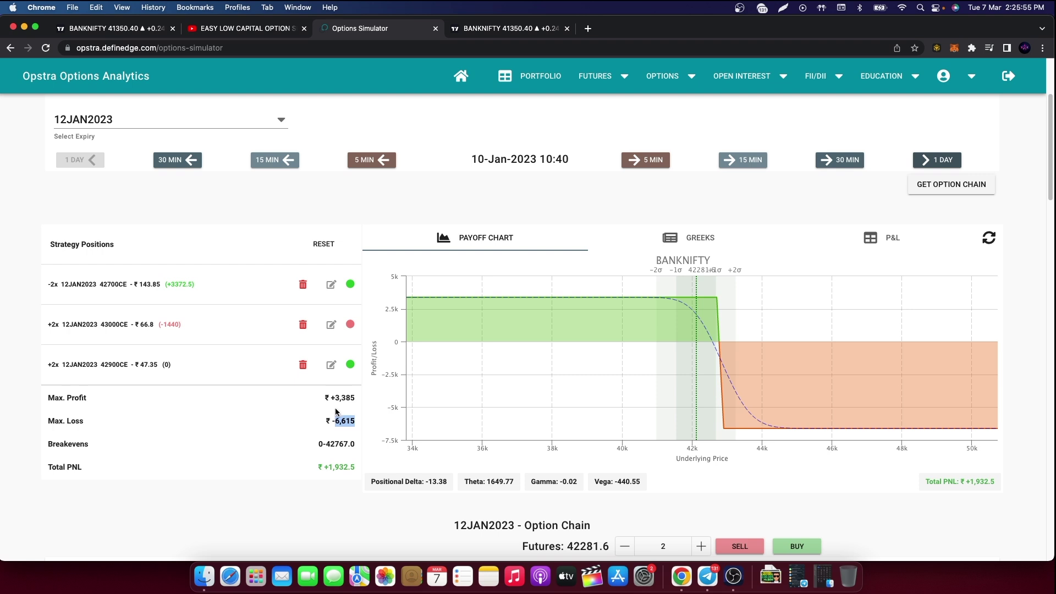
left_click_drag(336, 396, 348, 397)
left_click(316, 397)
double_click(326, 422)
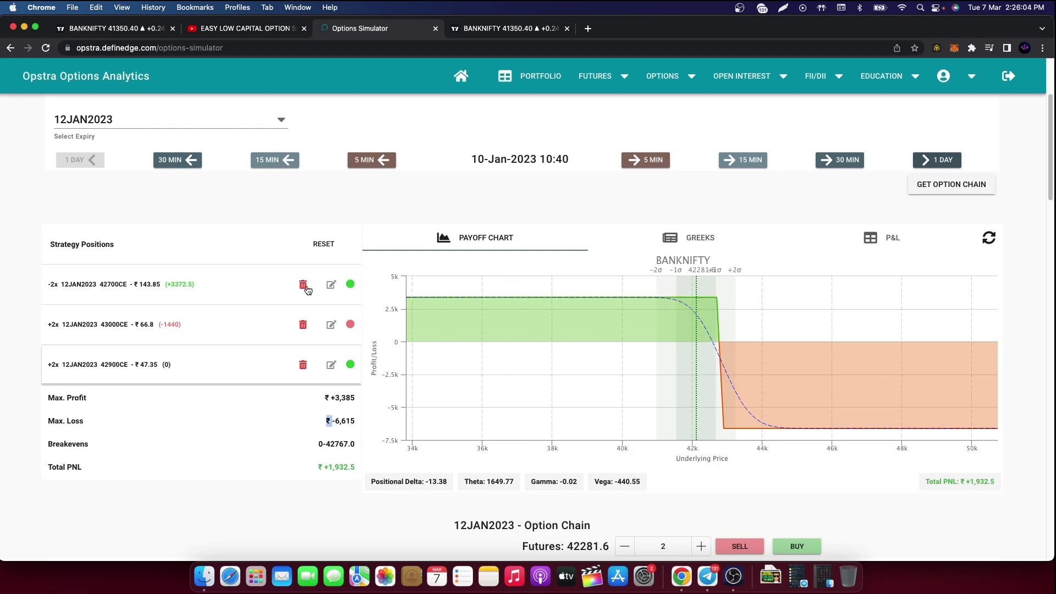
Examine Bank Nifty's support levels around 10 January 2023 on the 15-minute and daily charts.
left_click(509, 30)
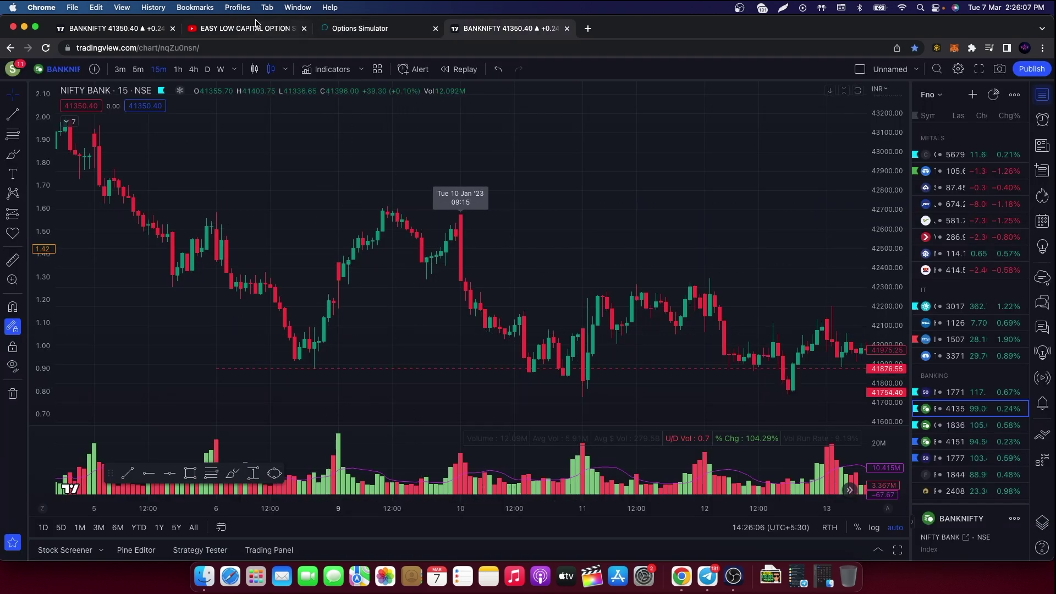
left_click(127, 29)
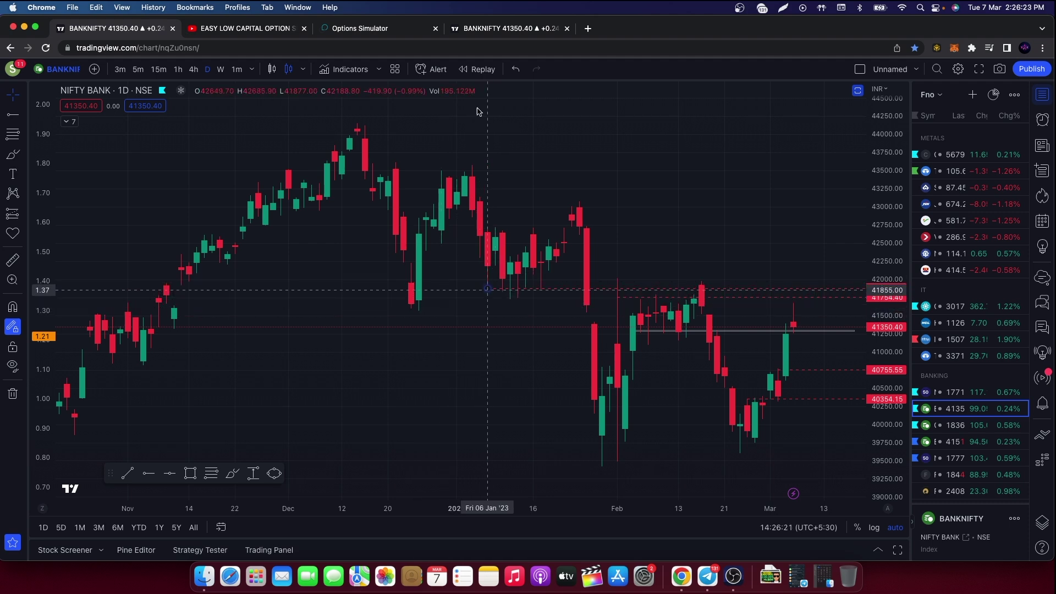
left_click(490, 32)
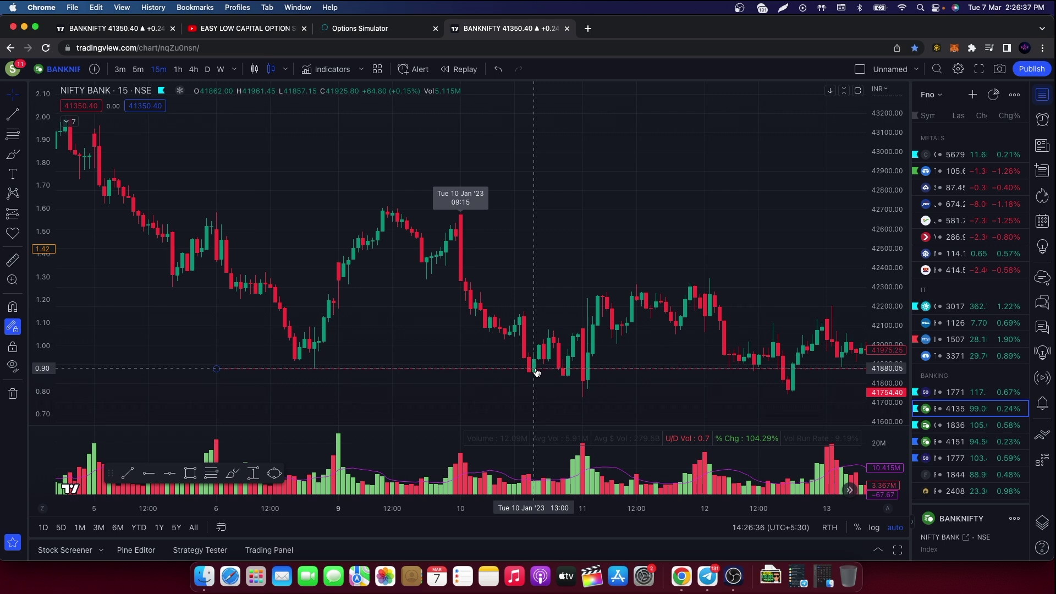
scroll(535, 368, "up", 2)
scroll(536, 368, "down", 2)
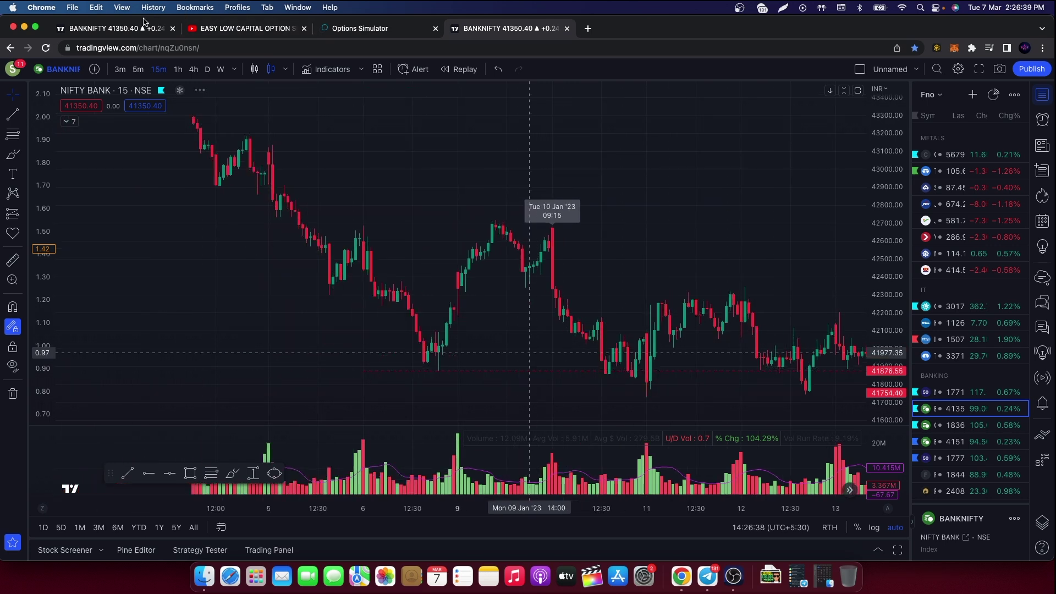
left_click(207, 69)
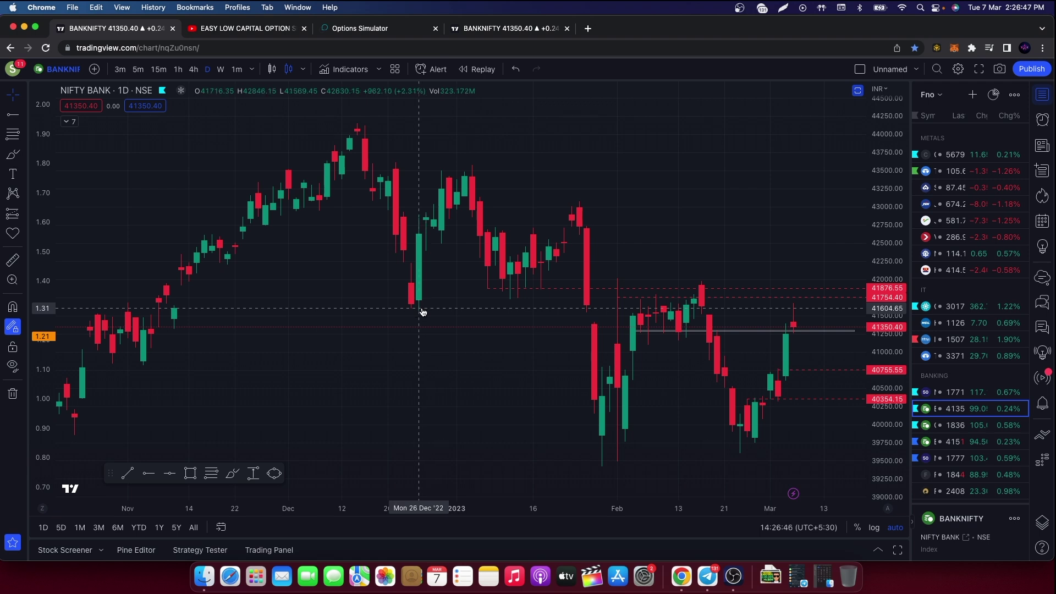
left_click(400, 24)
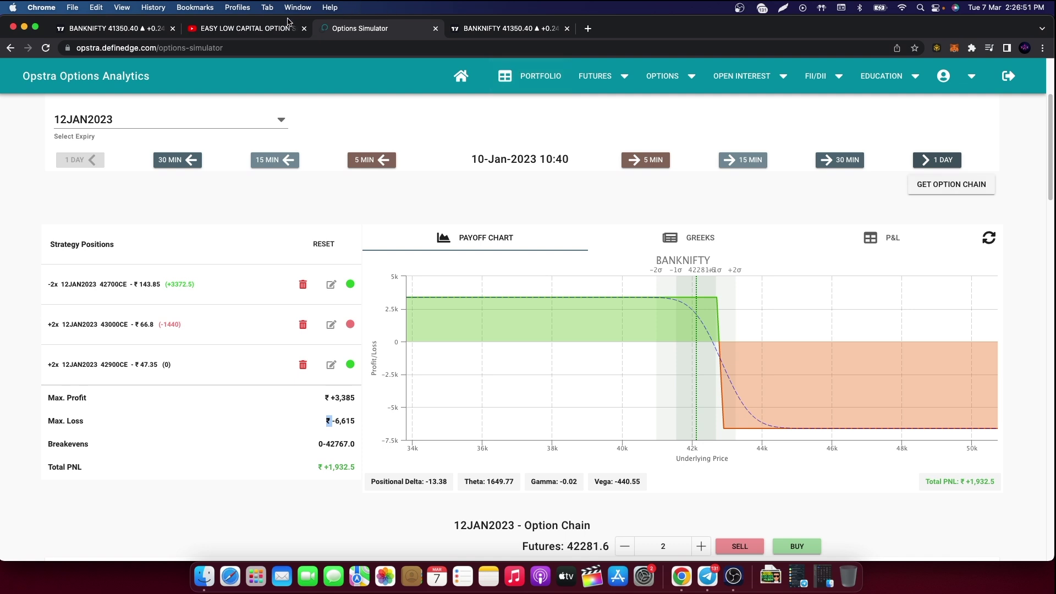
left_click(537, 32)
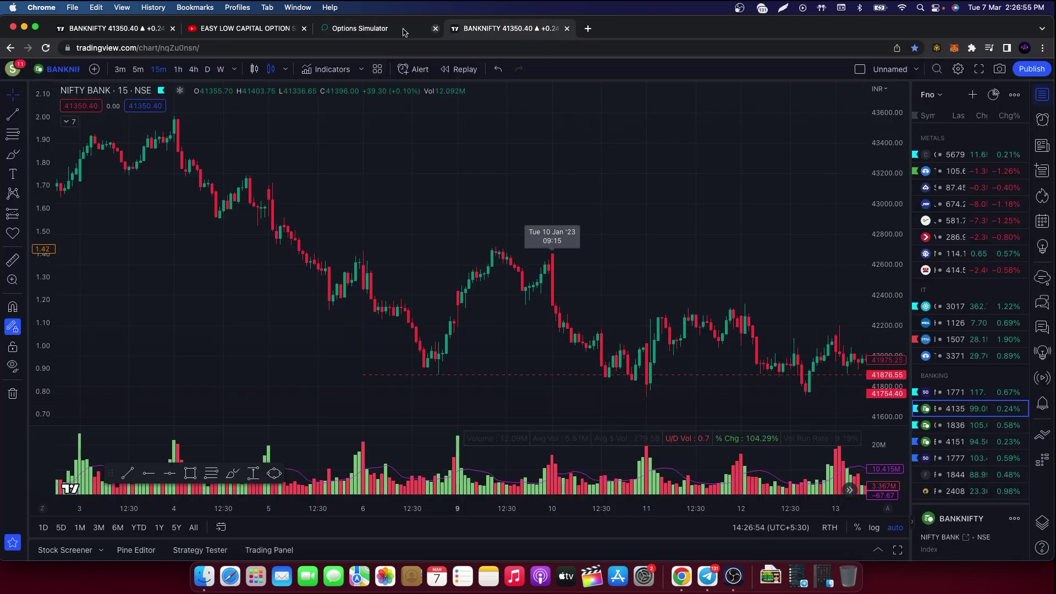
Advance the Options Simulator in 30-minute steps and one 15-minute step to 10-Jan-2023 12:55.
left_click(386, 28)
left_click(833, 160)
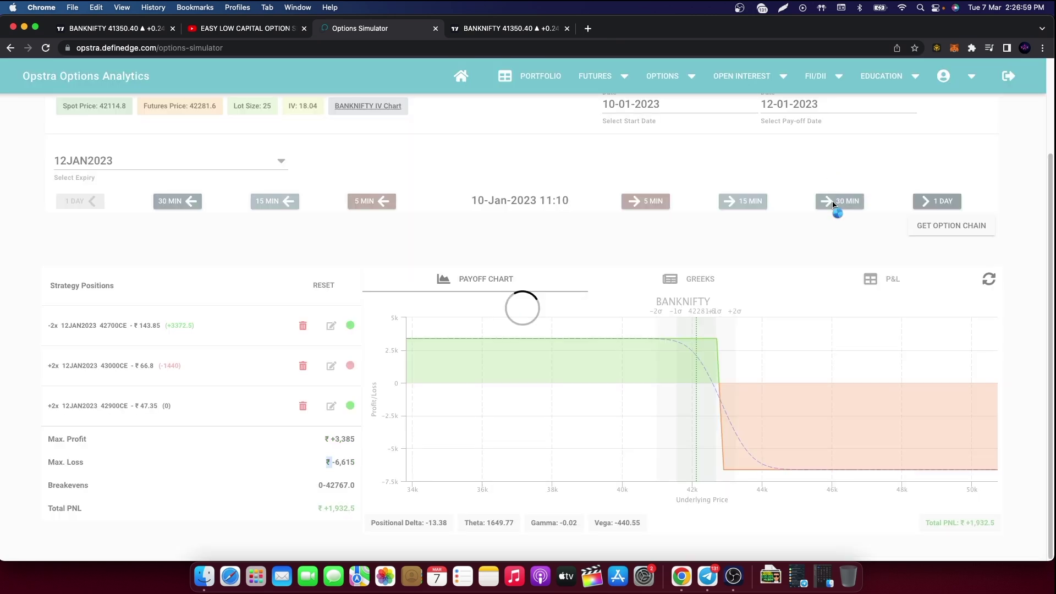
left_click(833, 201)
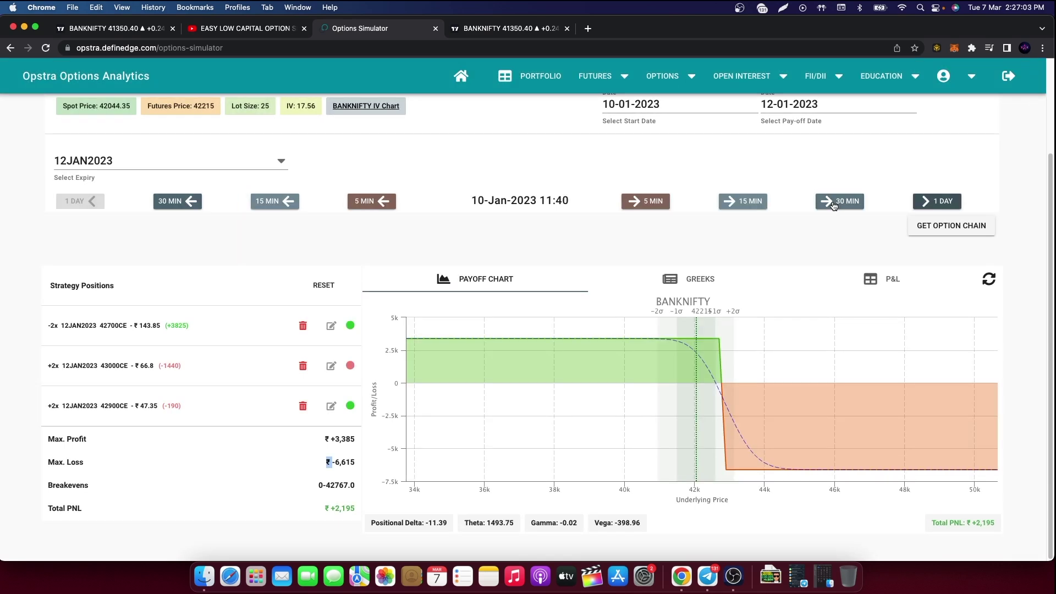
left_click(833, 203)
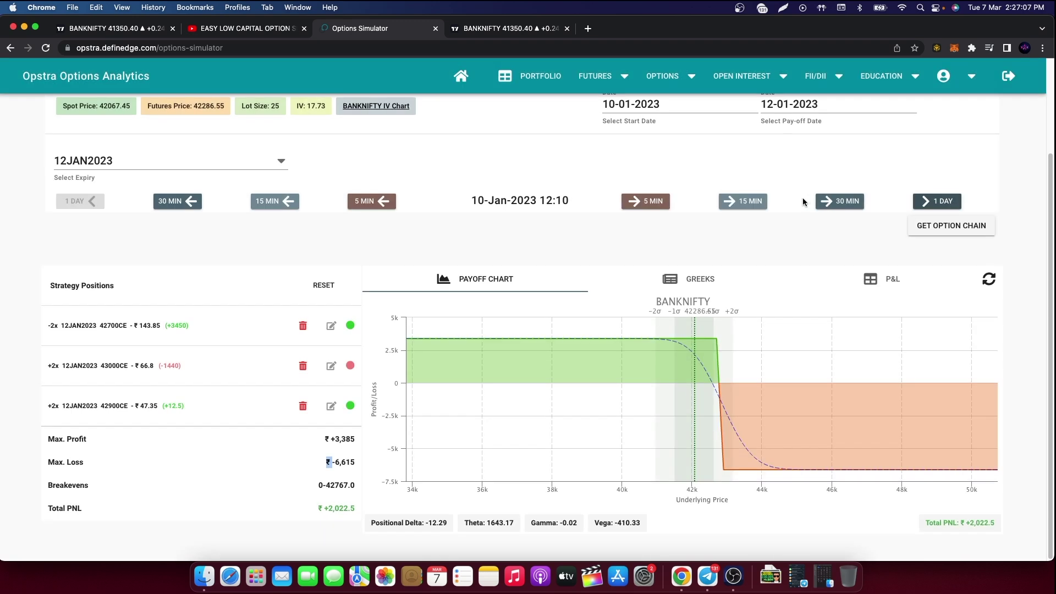
left_click(833, 202)
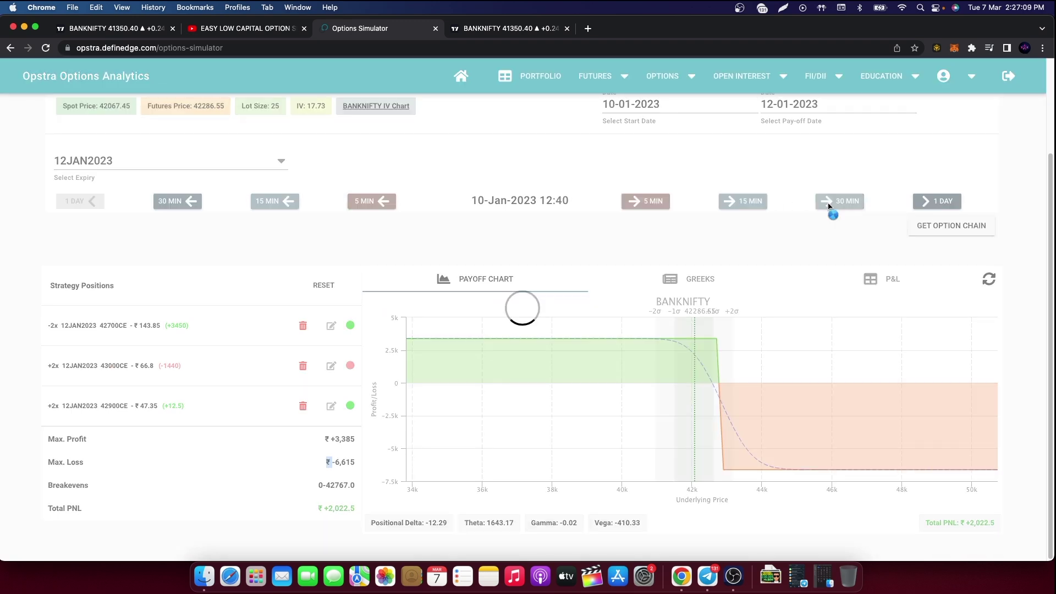
left_click(763, 203)
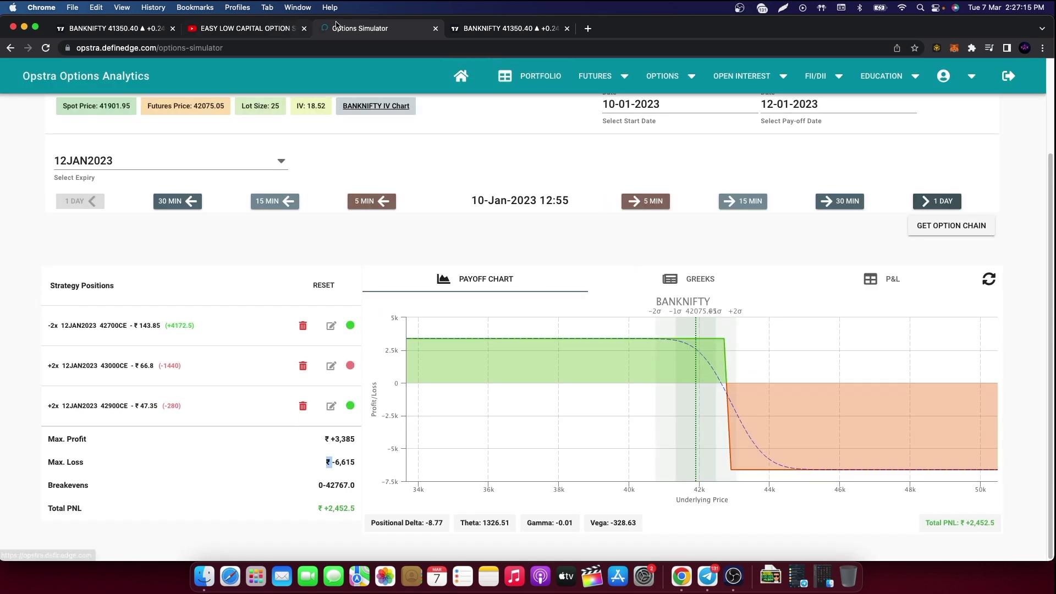
Add a sell position of 2 lots in the 41600 put.
scroll(782, 325, "down", 7)
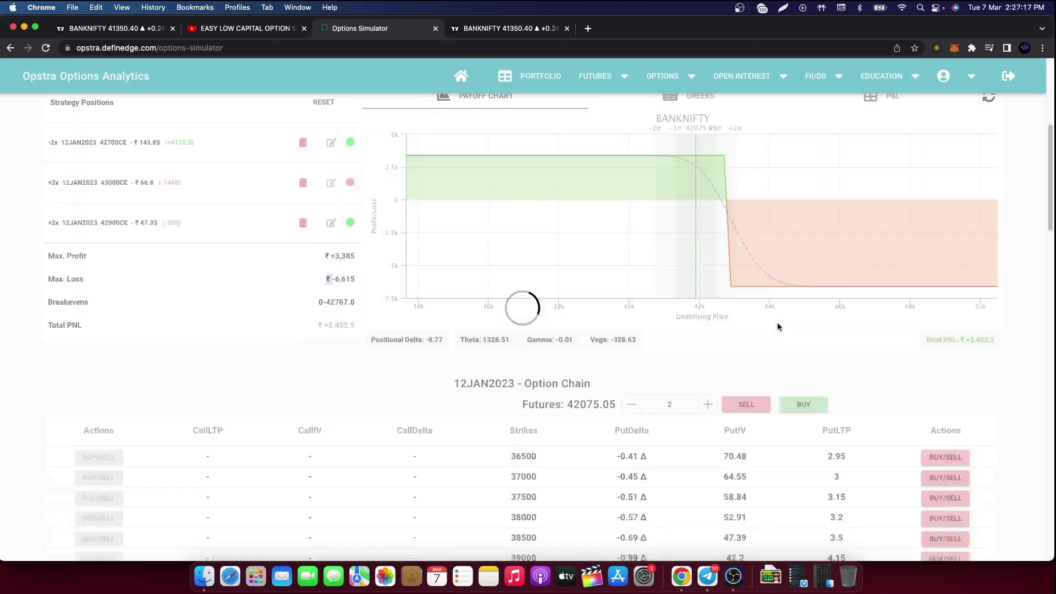
scroll(760, 266, "down", 7)
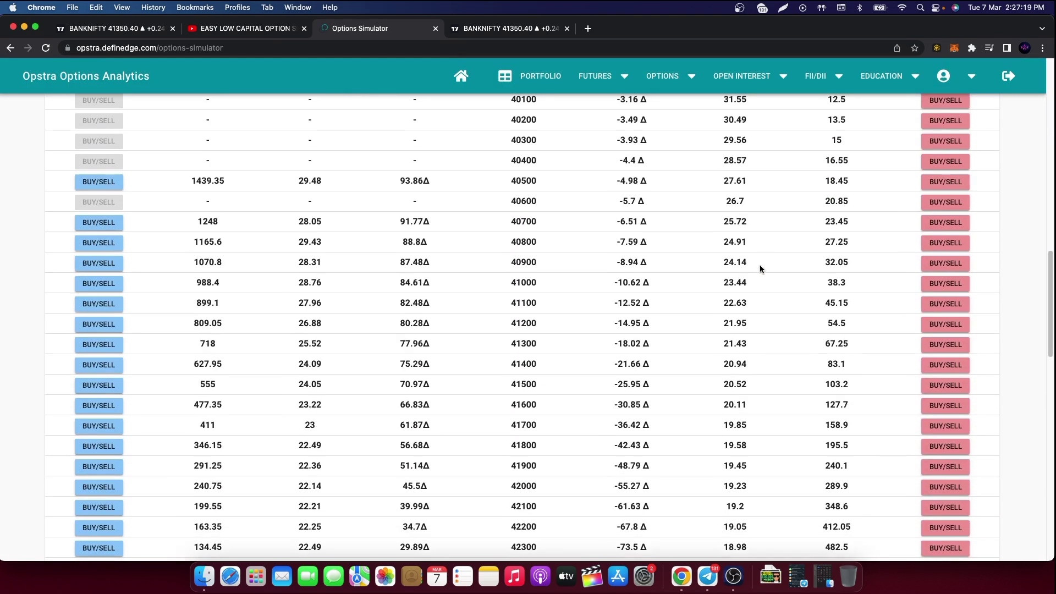
left_click(946, 401)
left_click(433, 330)
left_click(590, 384)
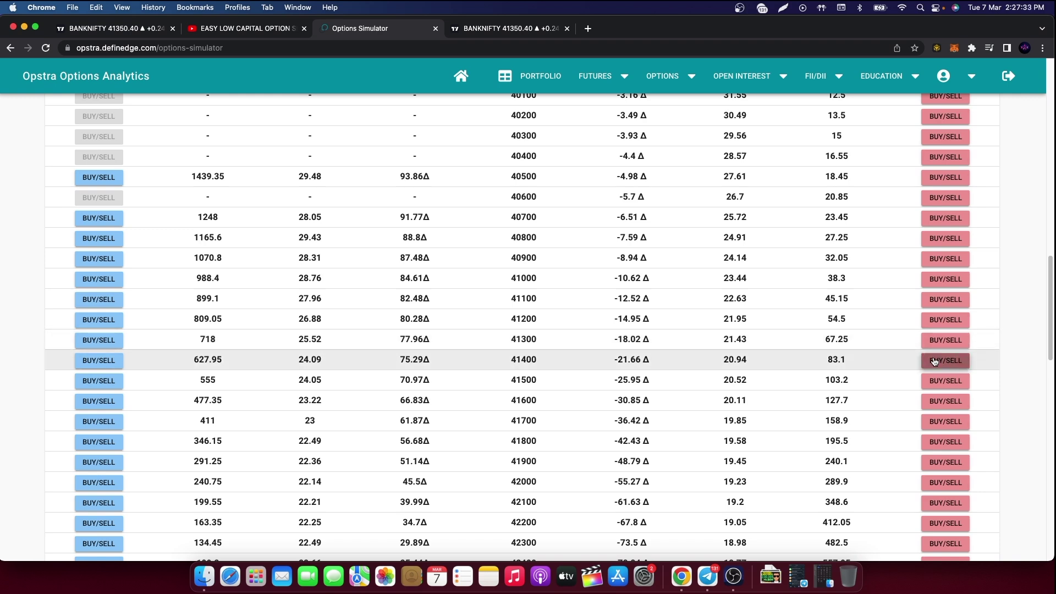
Add a buy position of 2 lots in the 41400 put as the put-side hedge.
left_click(938, 361)
left_click(419, 312)
left_click(591, 382)
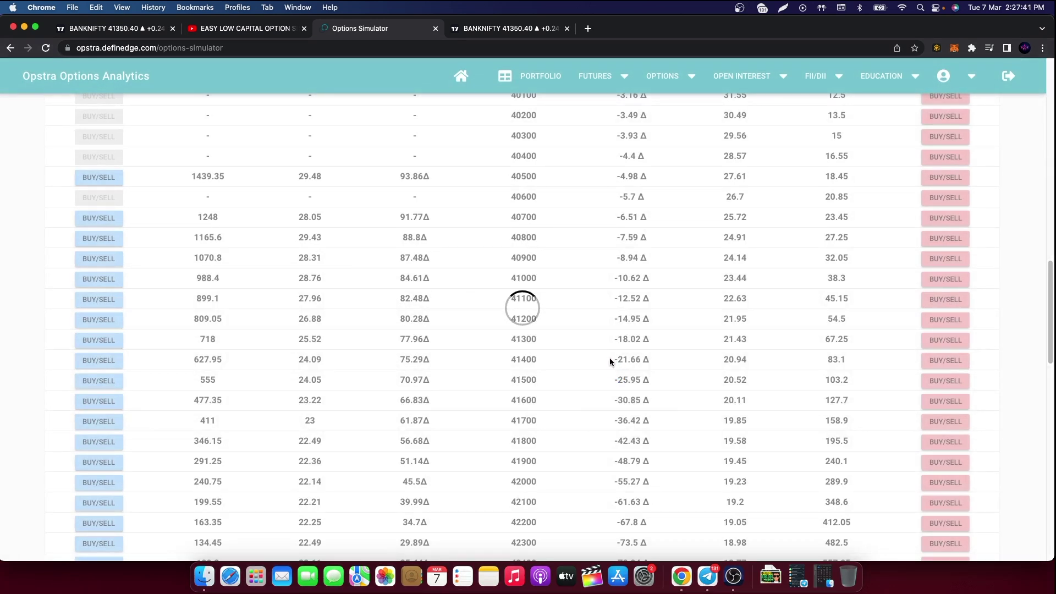
Examine the combined call and put spreads' maximum profit, maximum loss, breakevens and payoff curve.
scroll(610, 361, "up", 15)
scroll(613, 360, "up", 5)
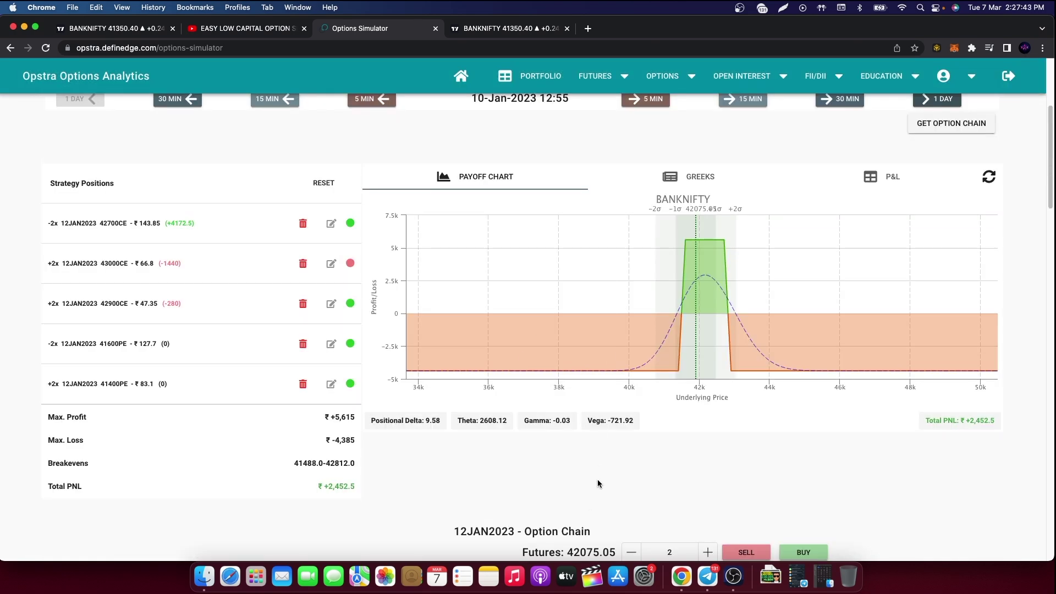
left_click_drag(334, 416, 353, 416)
left_click_drag(338, 440, 362, 421)
left_click(522, 485)
left_click_drag(293, 466, 358, 469)
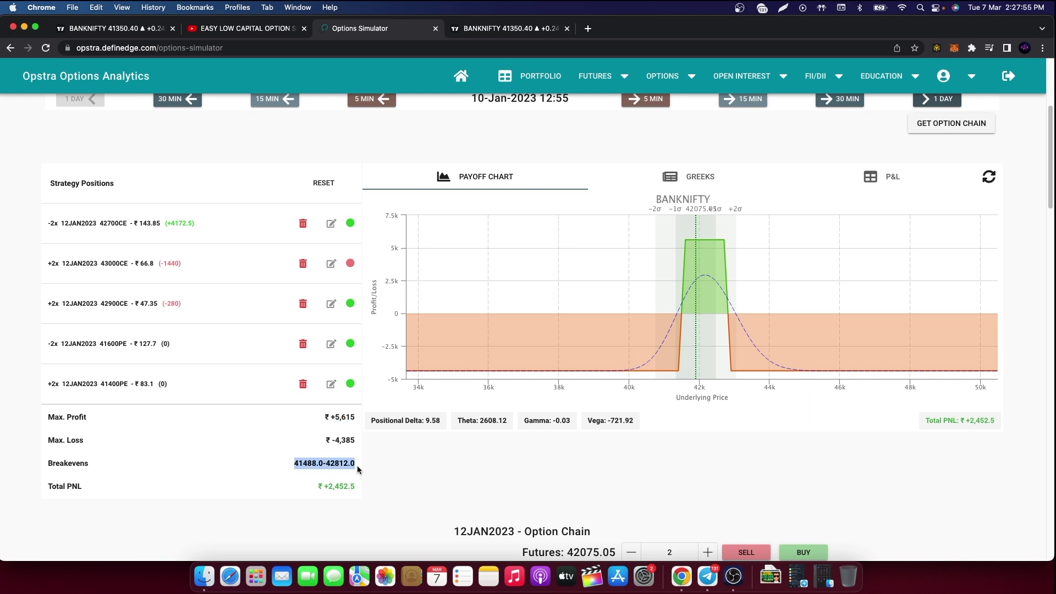
left_click(658, 515)
mouse_move(708, 294)
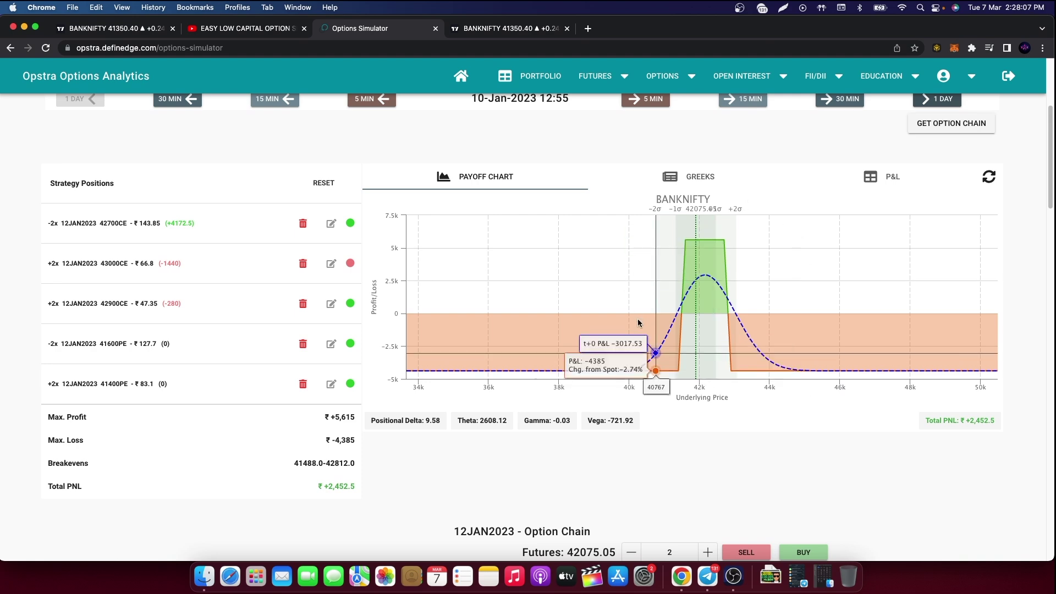
Delete the 41600 and 41400 put positions from the strategy.
left_click(331, 346)
left_click(593, 388)
left_click(303, 345)
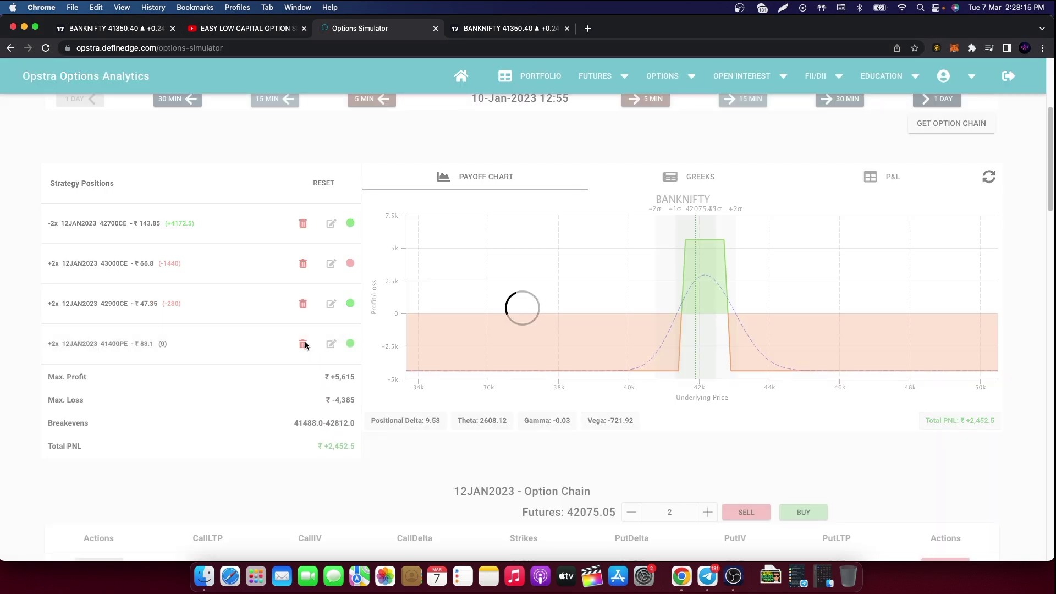
left_click(304, 345)
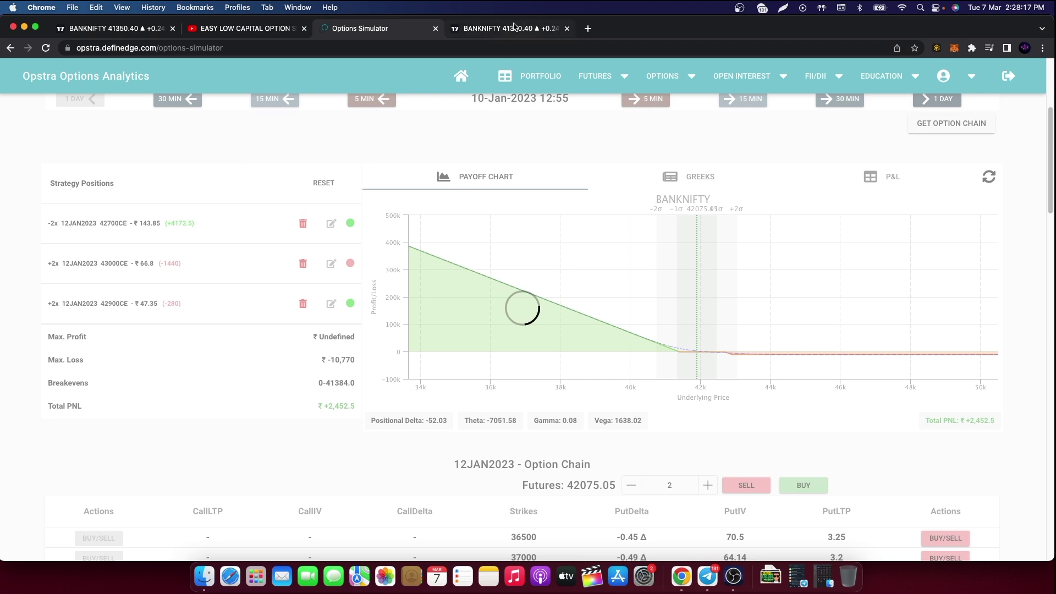
Check the Bank Nifty chart on TradingView, return to the simulator and add a sell position of 2 lots in the 41800 put.
left_click(515, 28)
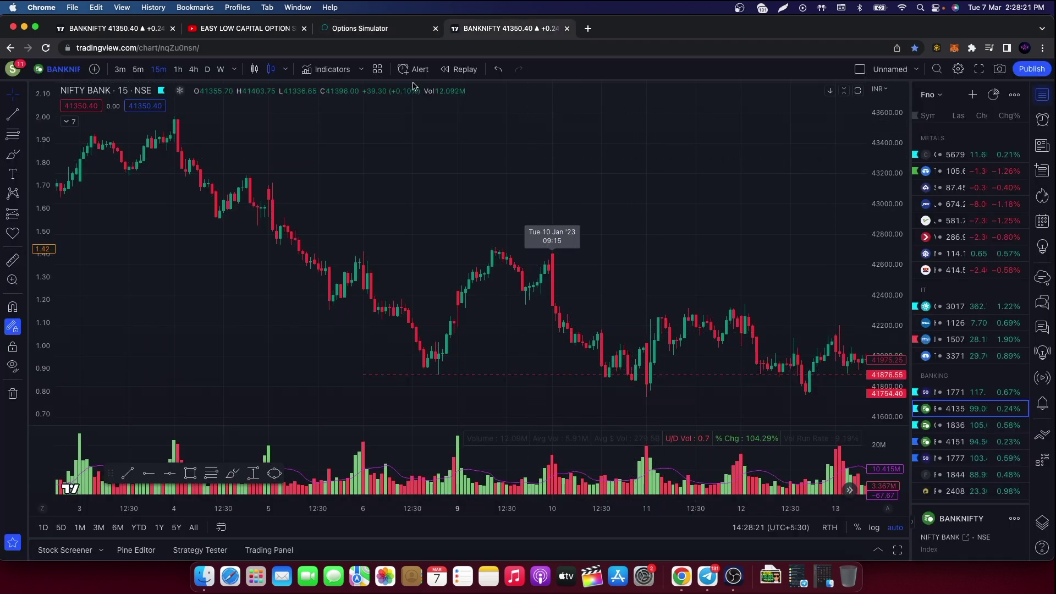
left_click(377, 32)
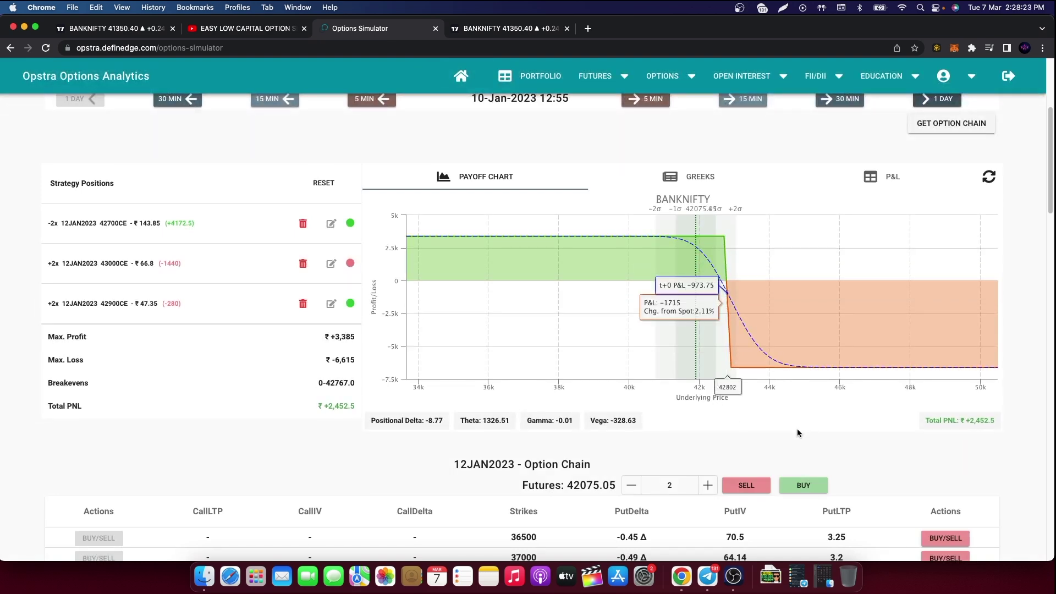
scroll(802, 430, "down", 20)
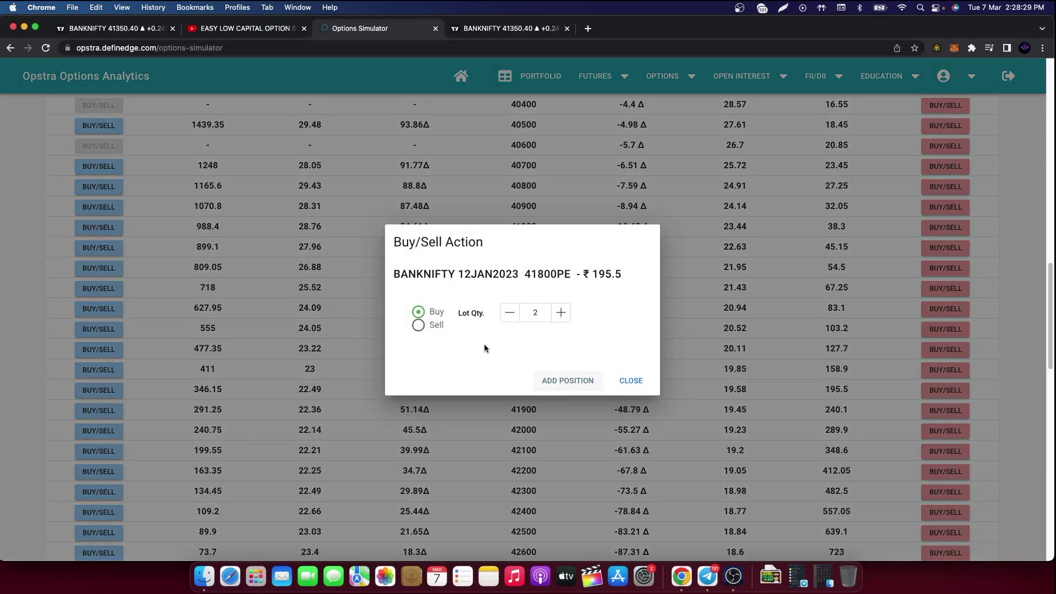
left_click(418, 325)
left_click(584, 382)
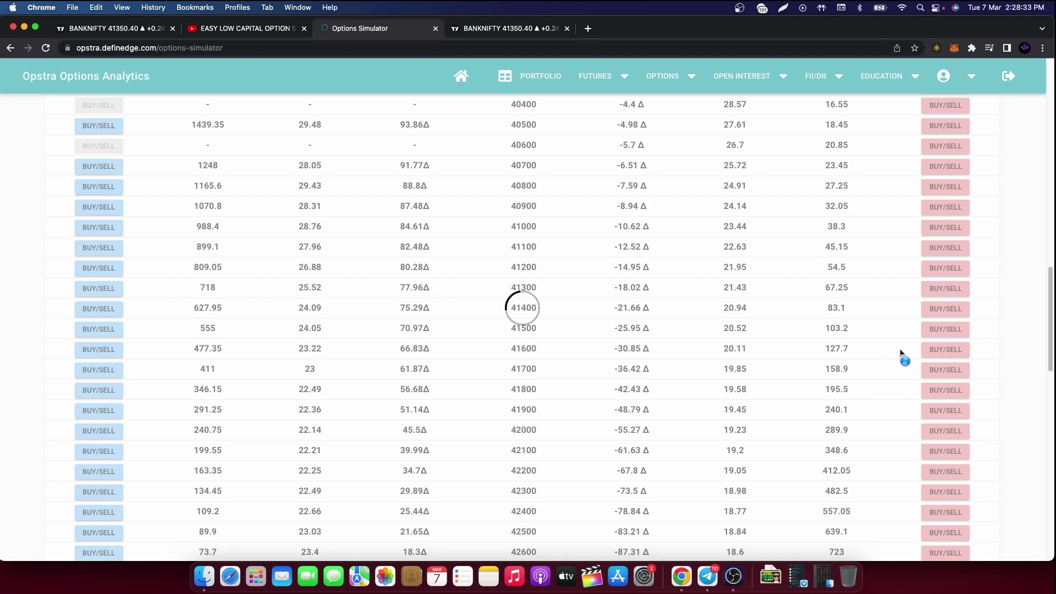
Add a buy position of 2 lots in the 41600 put to hedge the sold 41800 put.
left_click(937, 350)
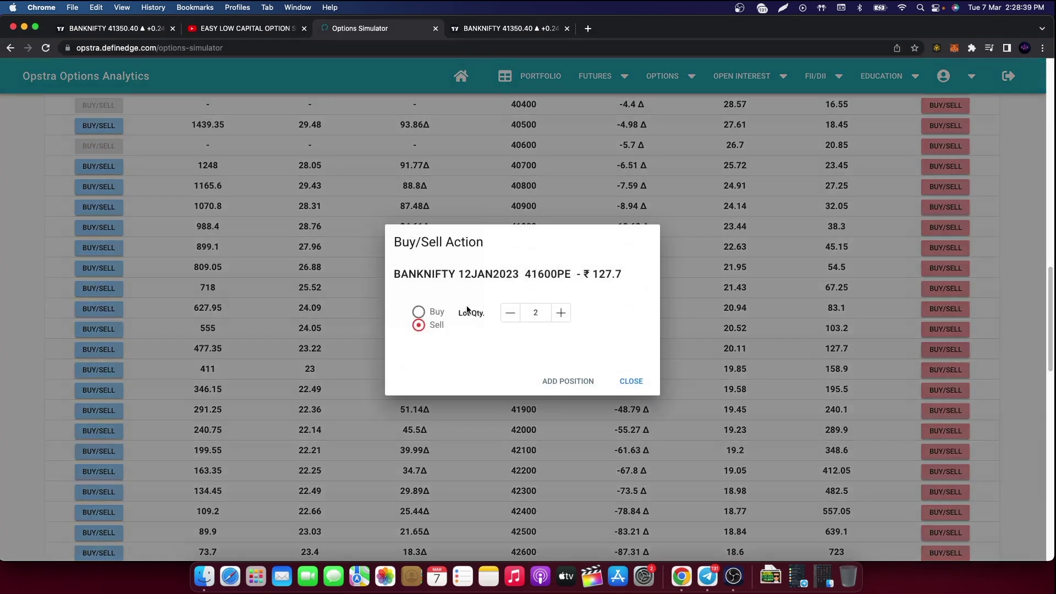
left_click(418, 312)
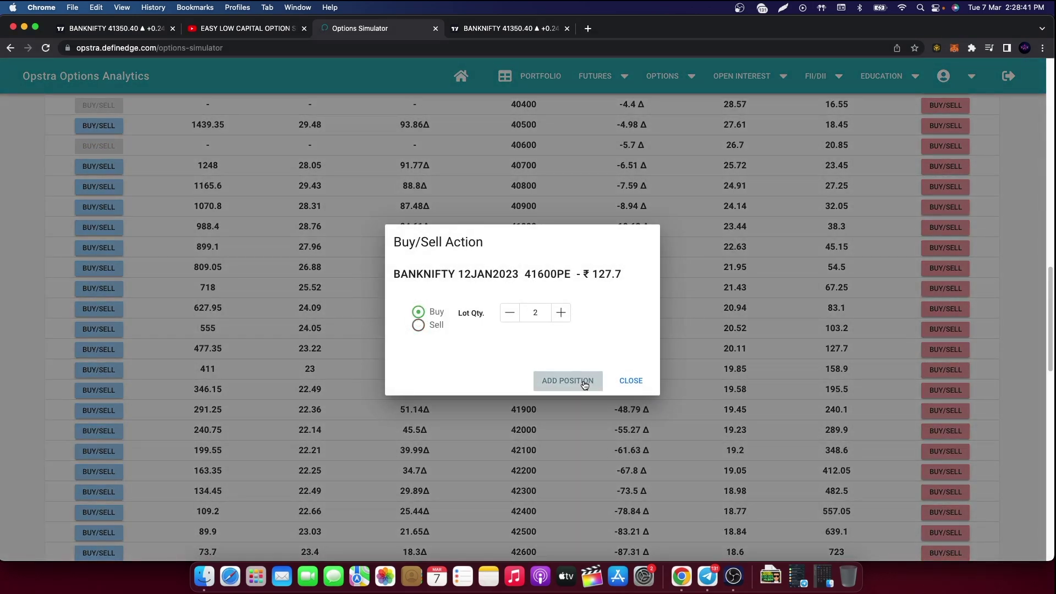
left_click(568, 381)
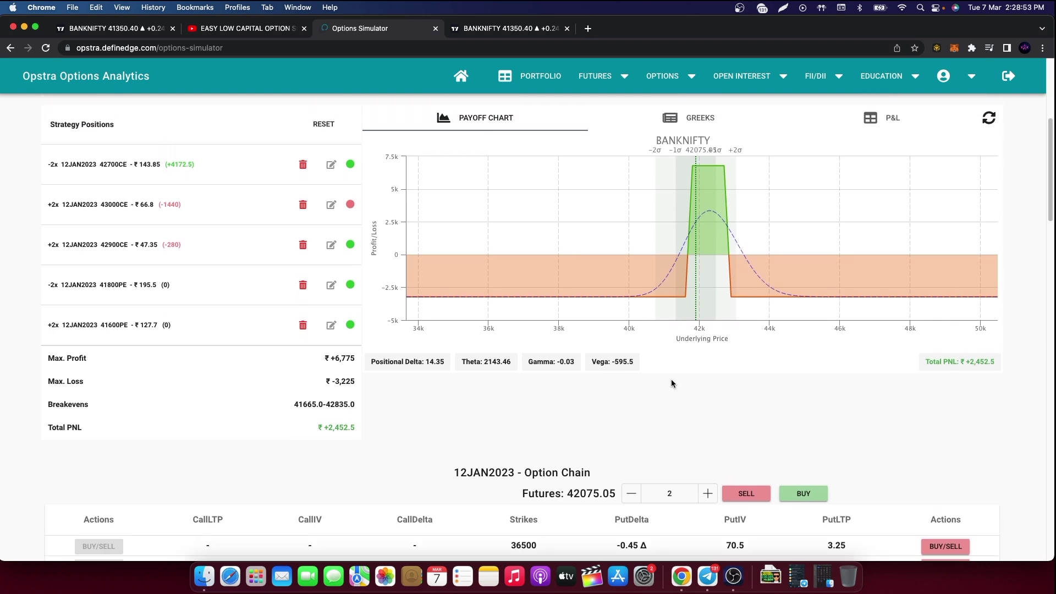
Examine the maximum profit, maximum loss, breakevens and payoff curve with the 41800/41600 put spread included.
left_click_drag(314, 382, 346, 359)
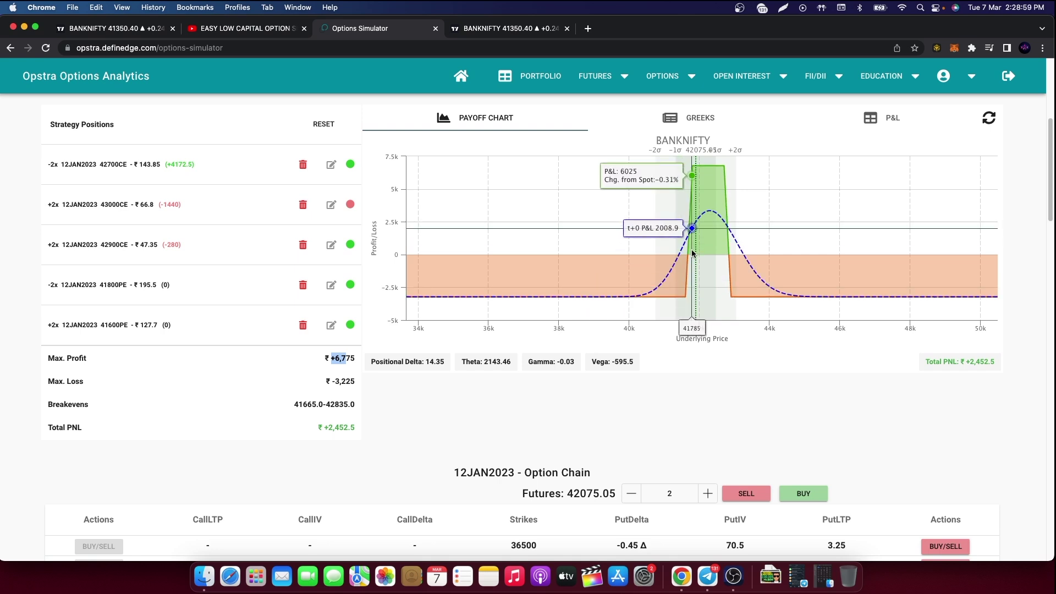
left_click_drag(299, 405, 371, 409)
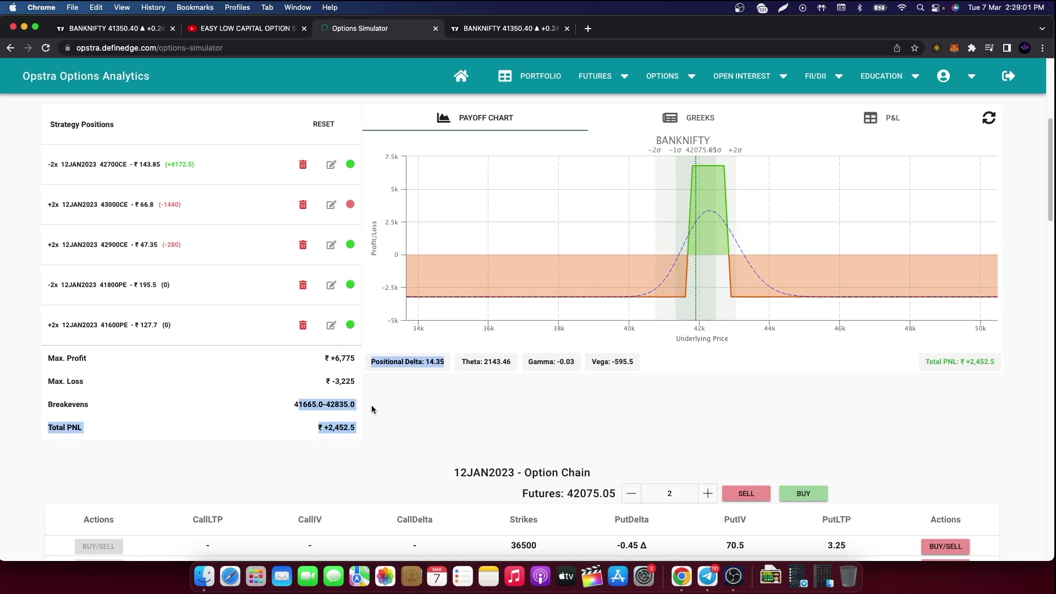
left_click(371, 408)
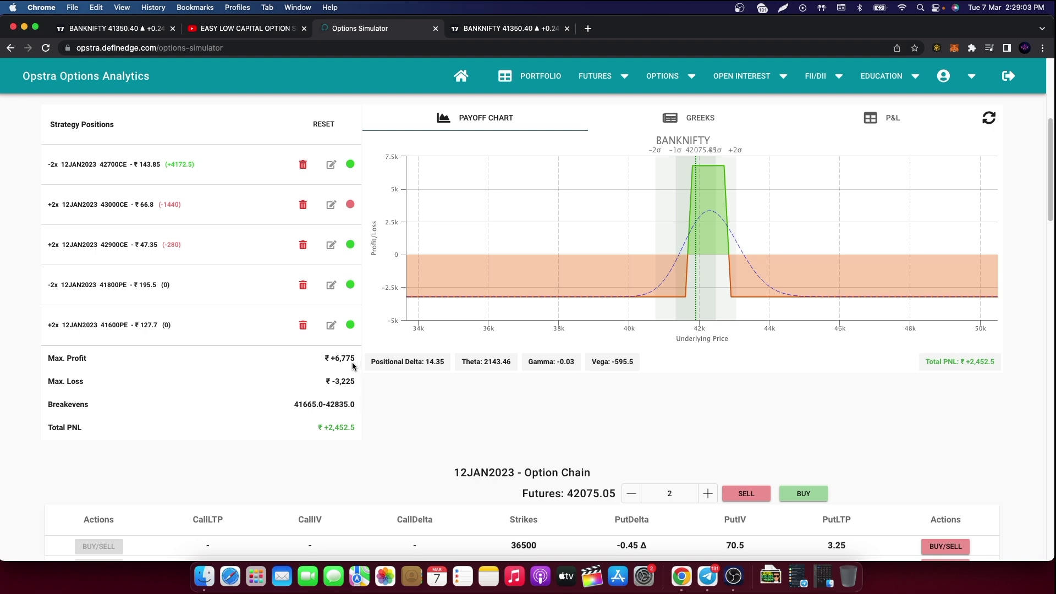
left_click_drag(289, 407, 348, 414)
left_click(347, 416)
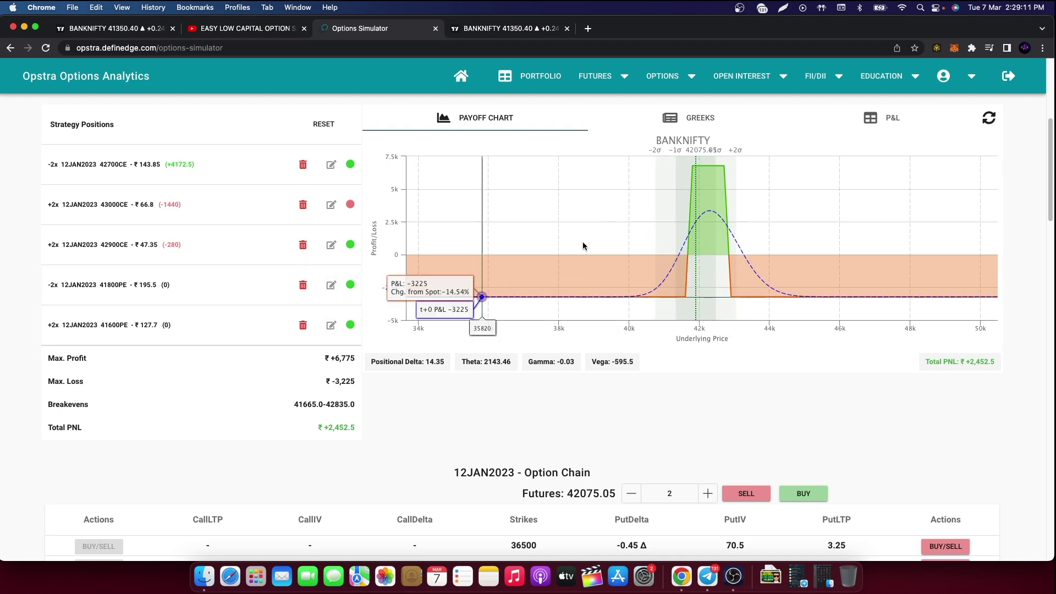
Advance the simulation in 30-minute increments from 10 January 2023 12:55 to 11 January 2023 09:40.
scroll(817, 357, "up", 5)
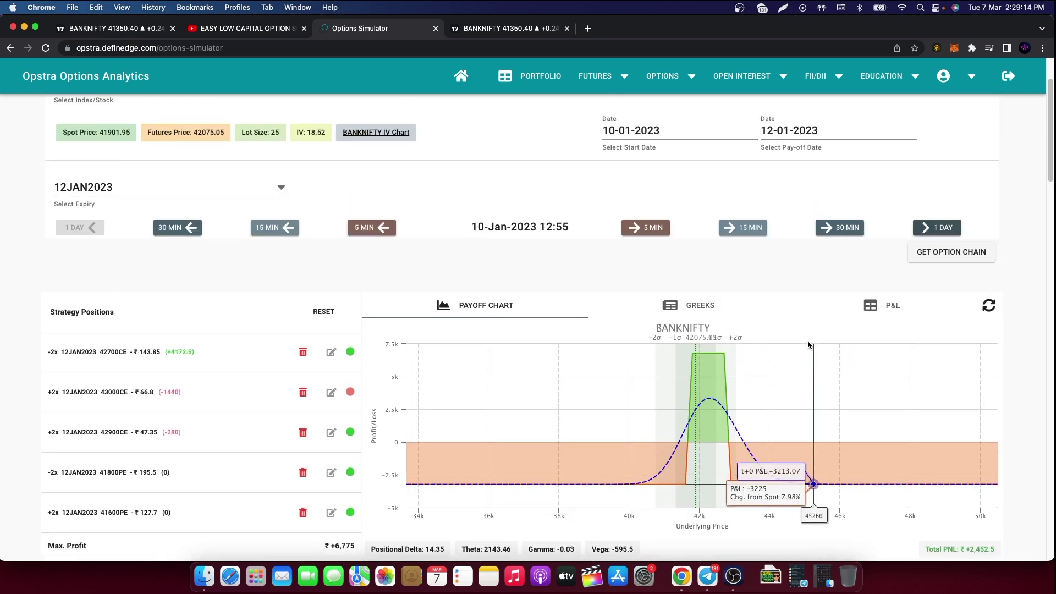
left_click(825, 232)
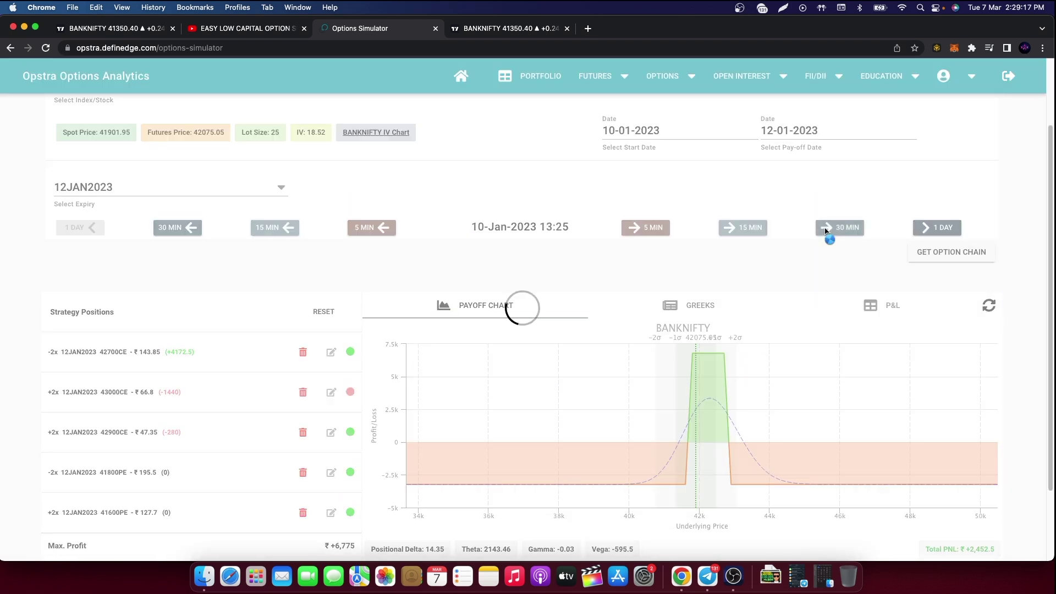
scroll(825, 232, "down", 1)
left_click(825, 209)
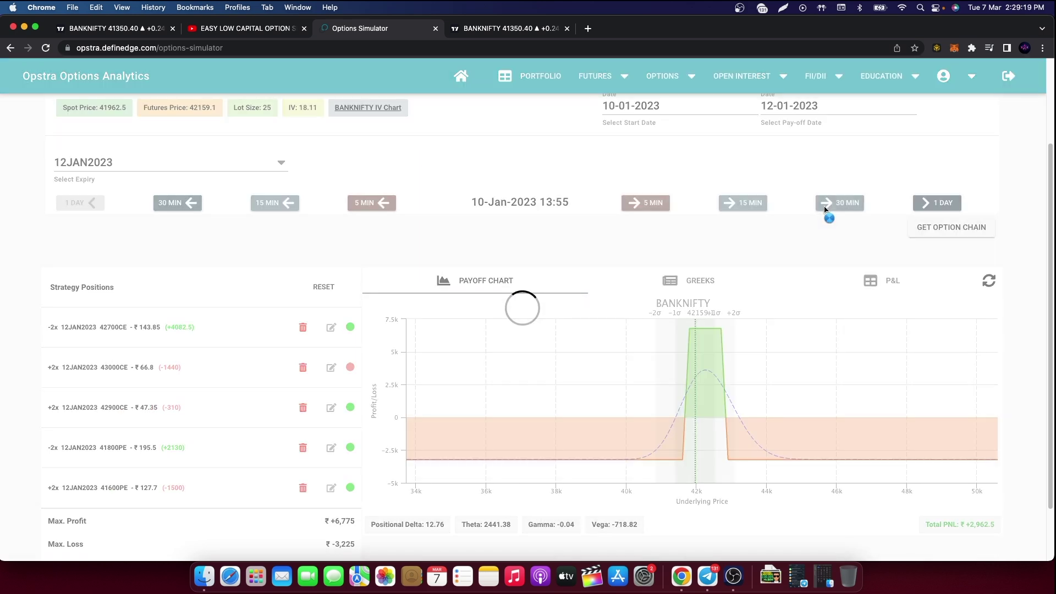
left_click(825, 207)
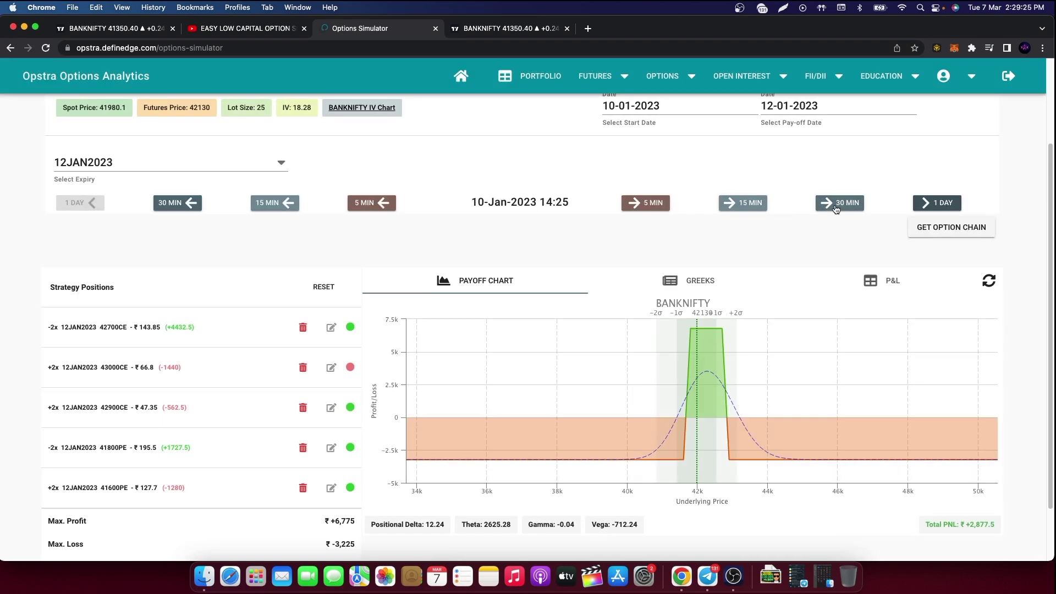
left_click(835, 208)
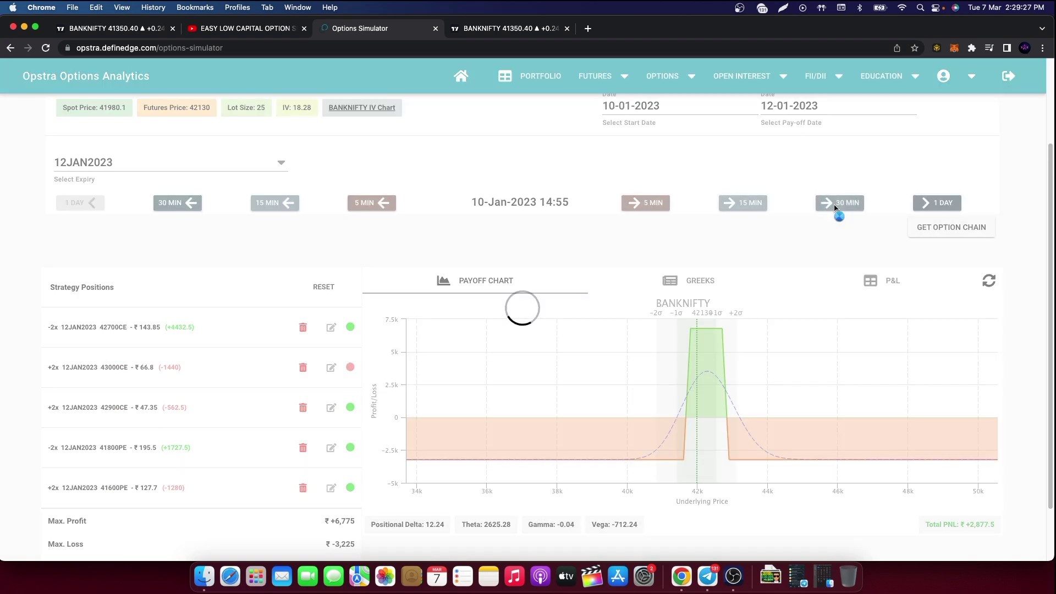
left_click(836, 207)
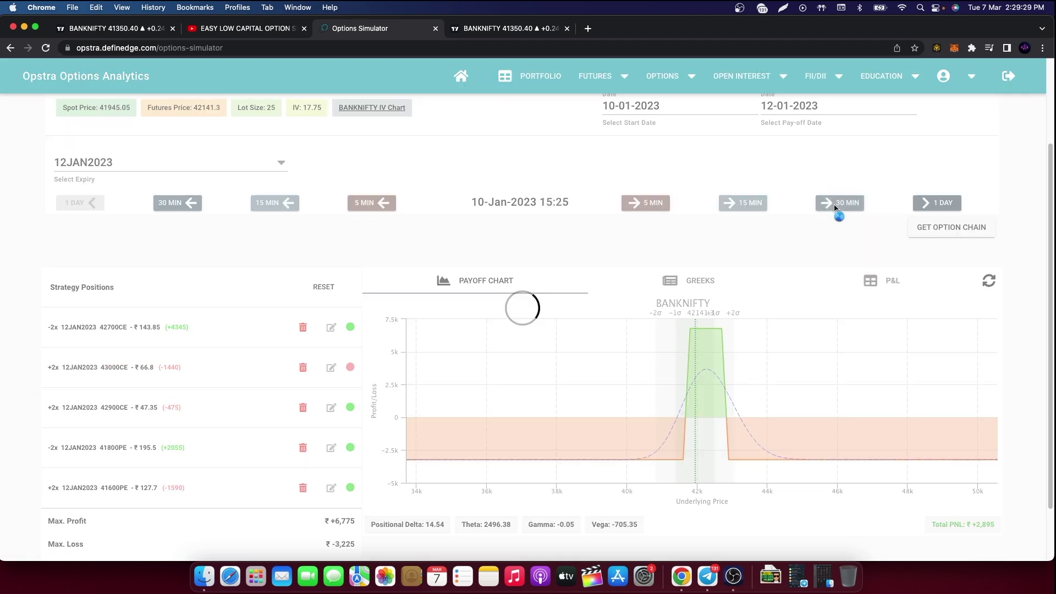
left_click(835, 207)
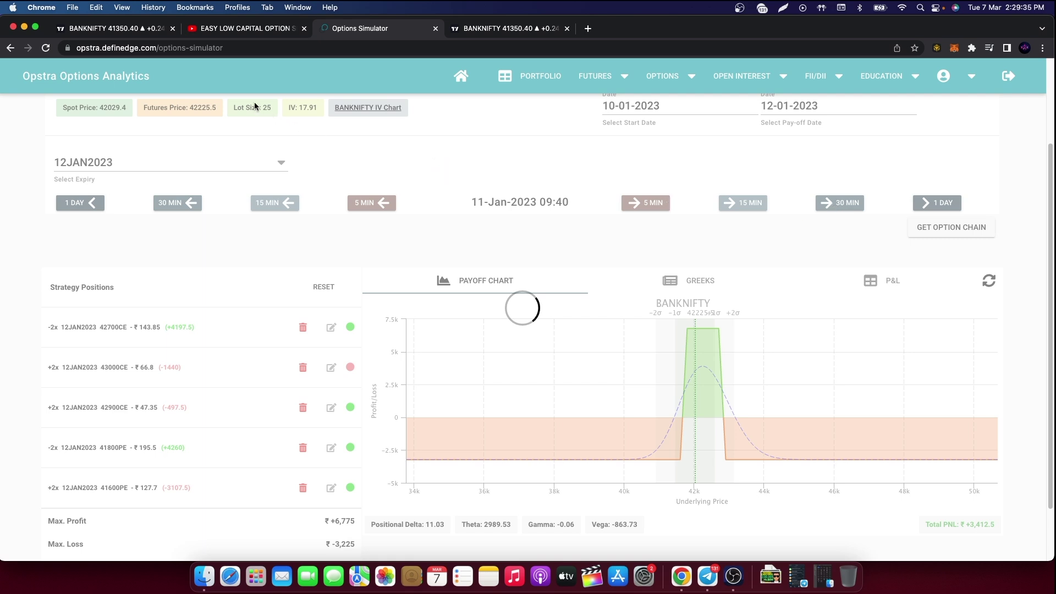
Switch to the TradingView Bank Nifty chart, change it to the 15-minute timeframe, and return to the simulator.
left_click(156, 36)
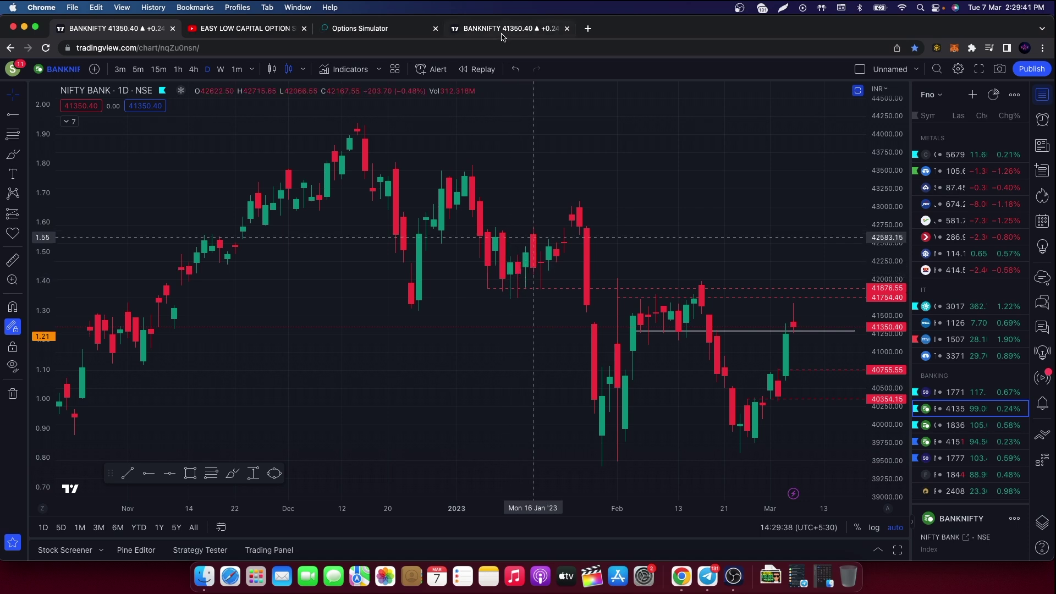
key("1")
key("5")
key("Return")
left_click(388, 35)
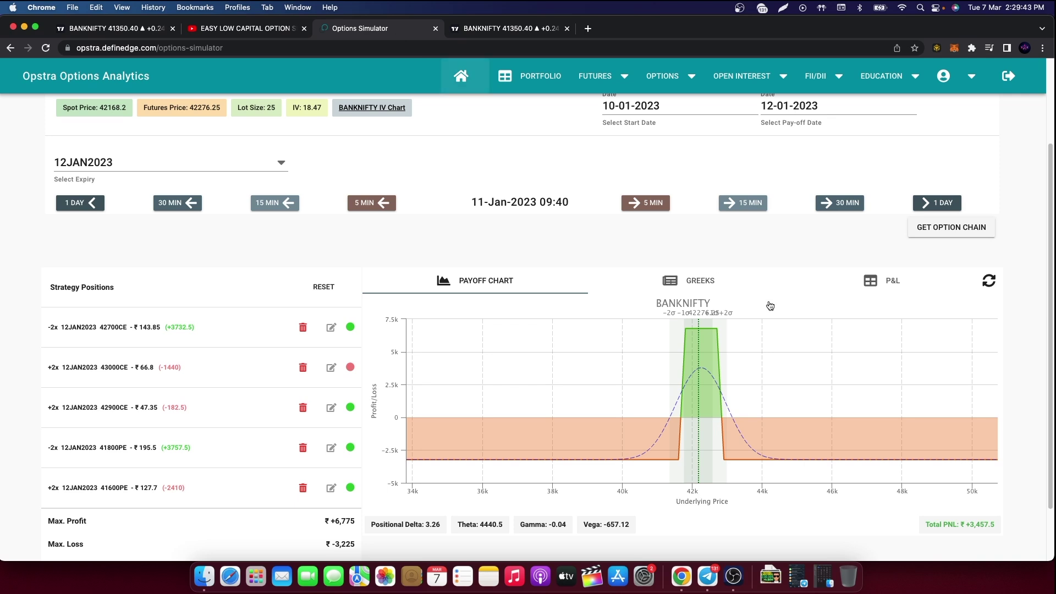
Advance the simulation 30 minutes to 11 January 2023 10:10 and show the positions' profit-and-loss table.
left_click(829, 204)
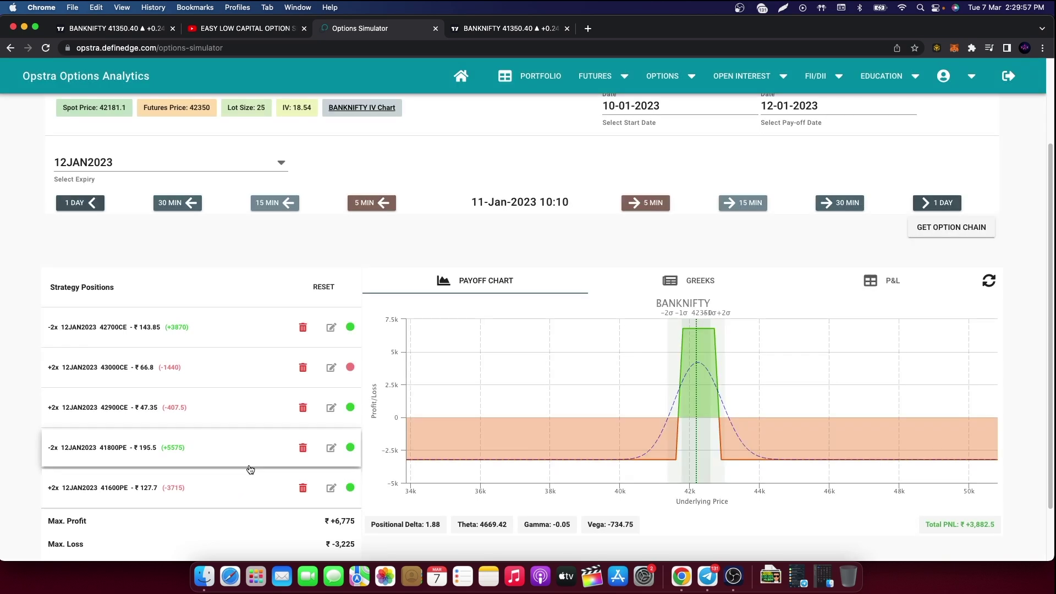
scroll(746, 494, "down", 1)
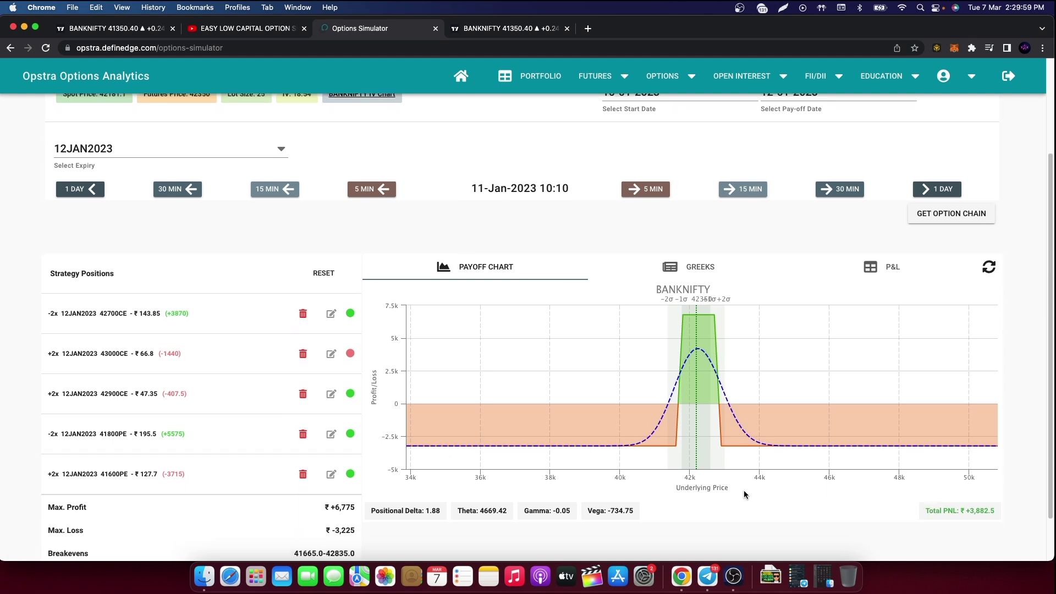
scroll(746, 495, "down", 3)
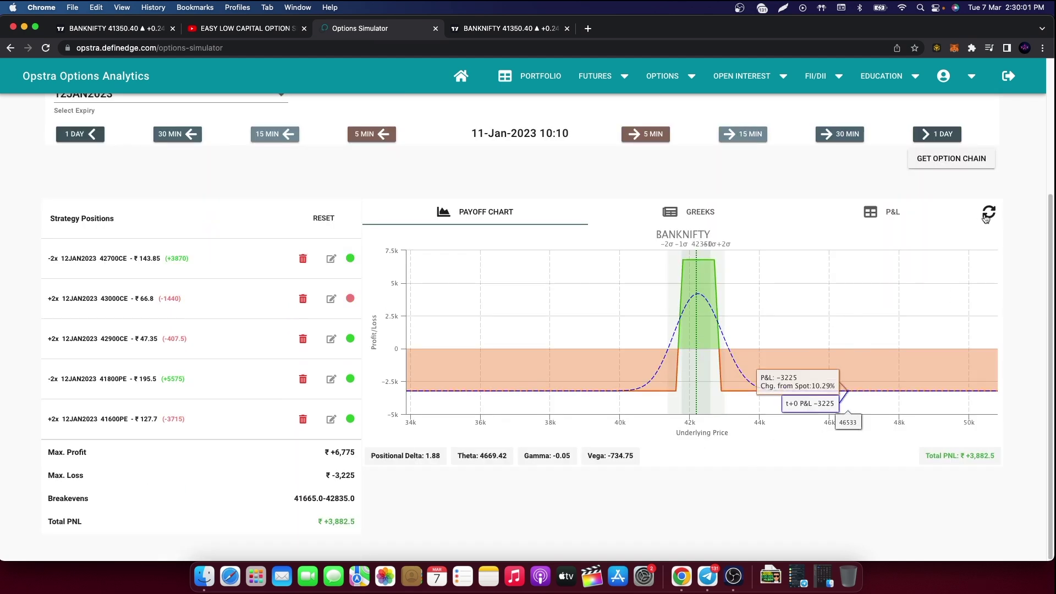
left_click(944, 212)
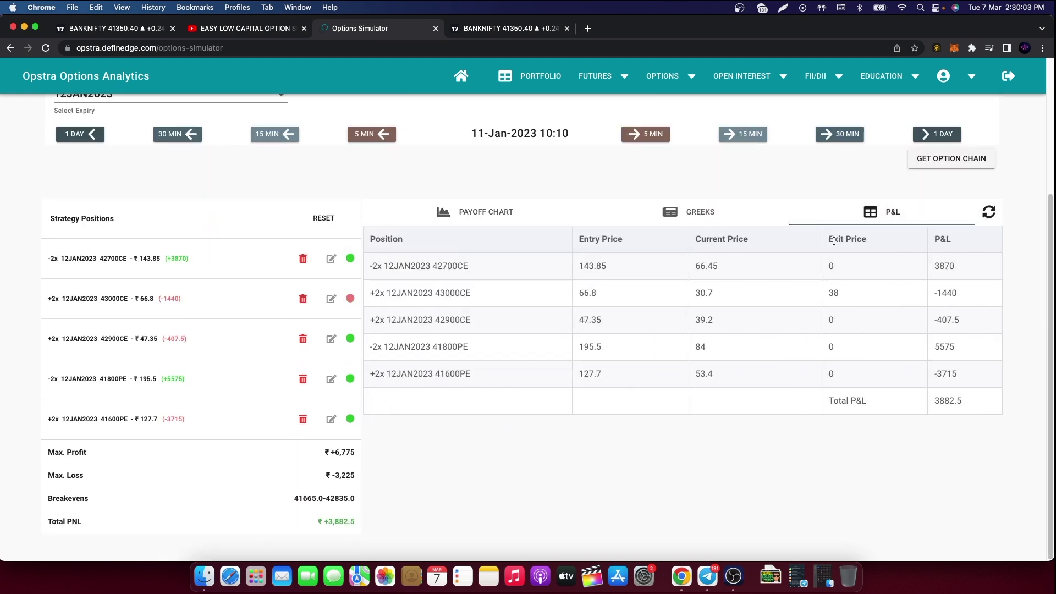
Close the bought 41600 put position by setting its exit price to 53.
left_click(331, 419)
left_click_drag(619, 332, 405, 331)
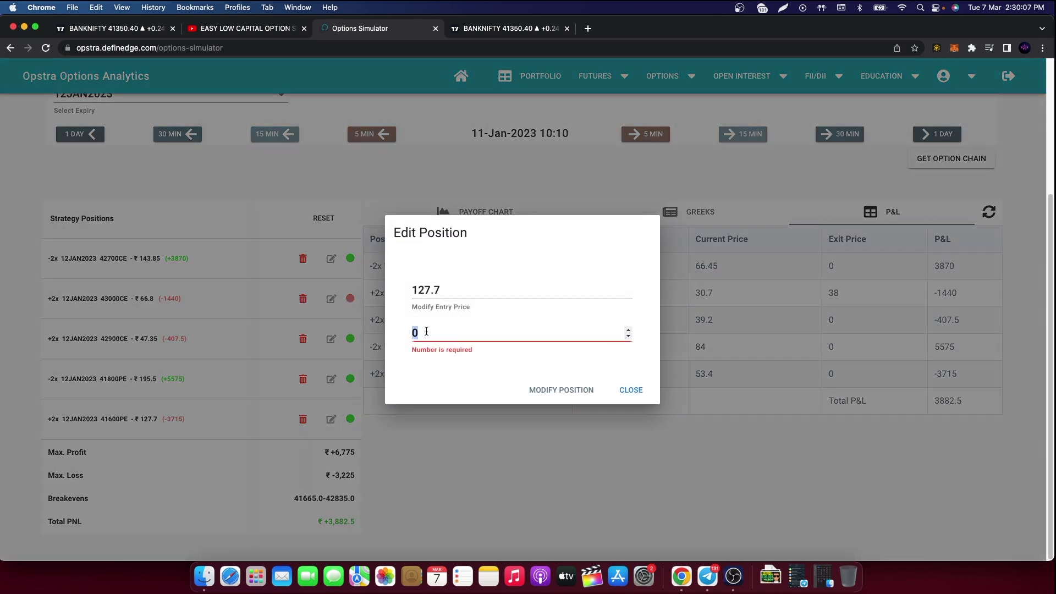
type("53")
left_click(565, 389)
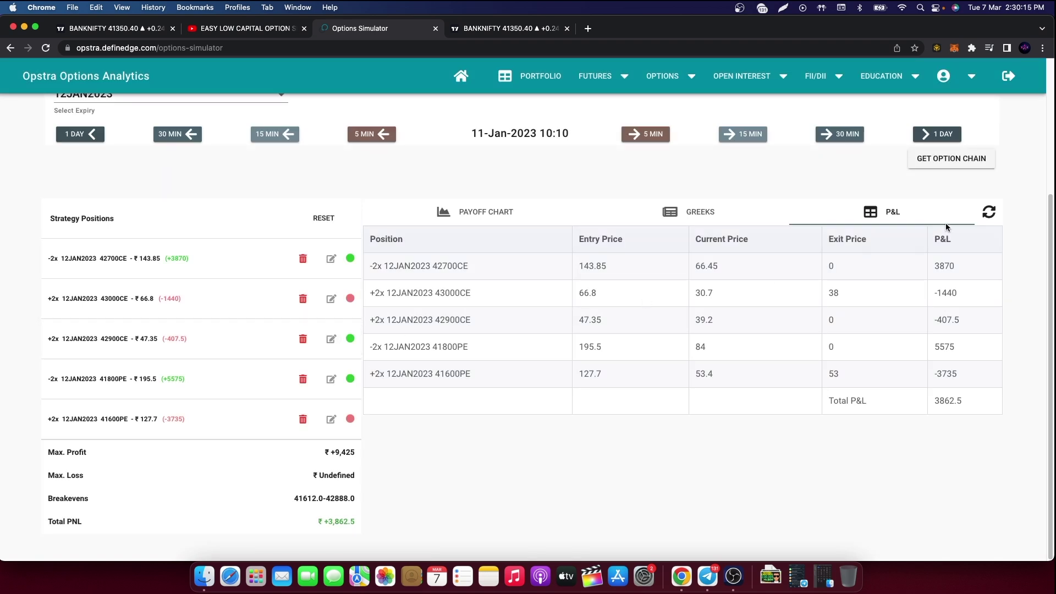
Load the option chain for 11 January 10:10 and add a buy position of 2 lots in the 41700 put.
left_click(953, 160)
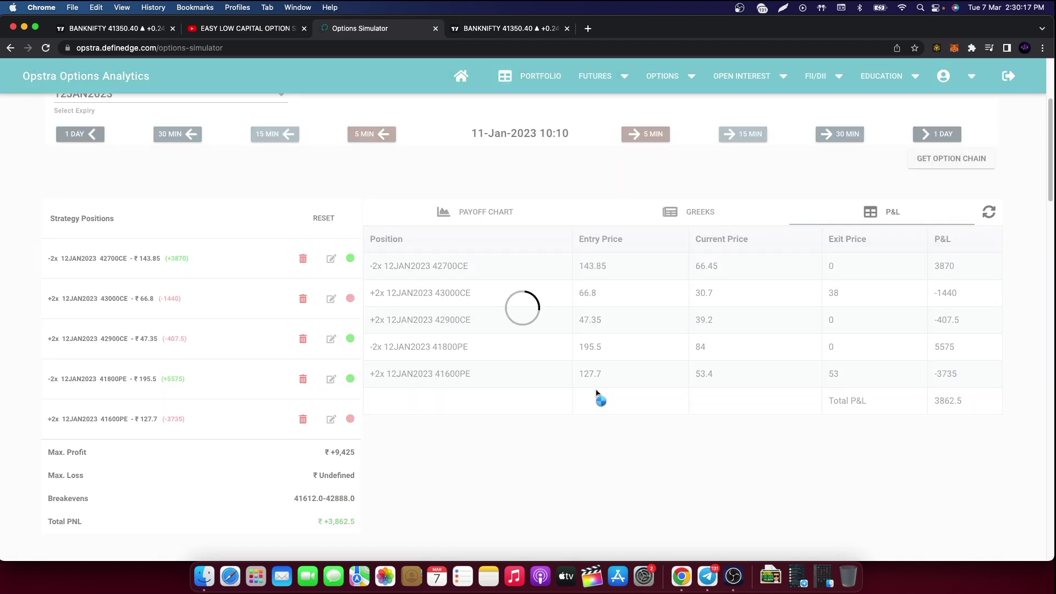
scroll(881, 467, "down", 12)
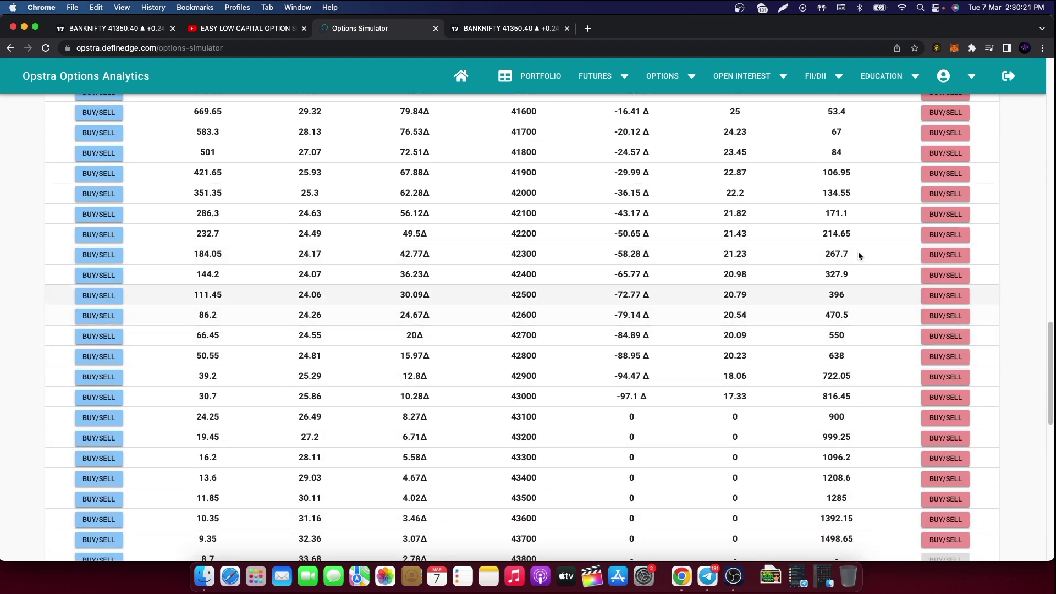
left_click(947, 135)
left_click(558, 378)
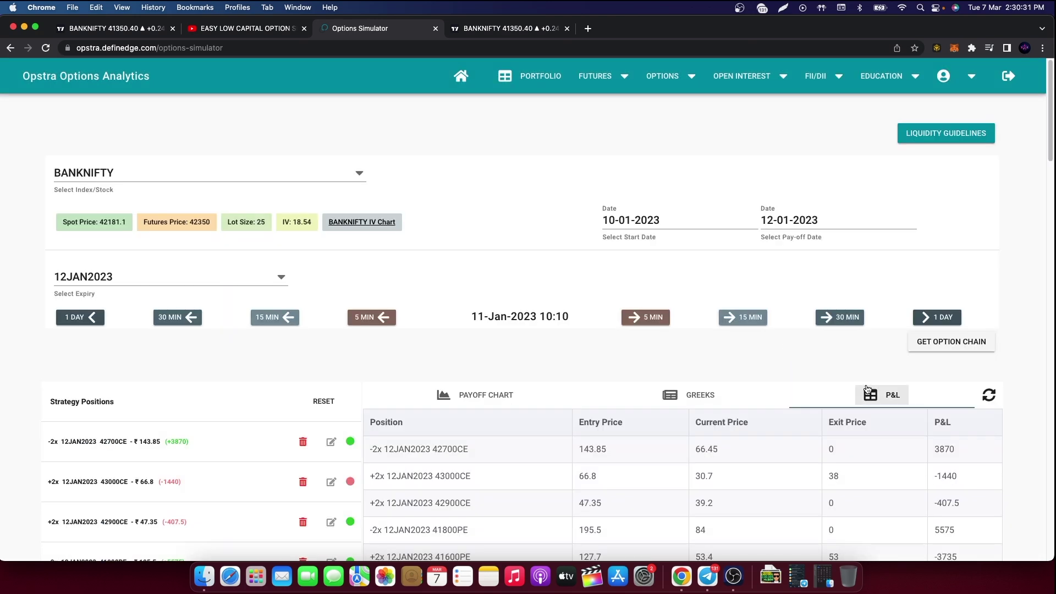
Close the bought 42900 call position by setting its exit price to 39.
scroll(866, 389, "down", 3)
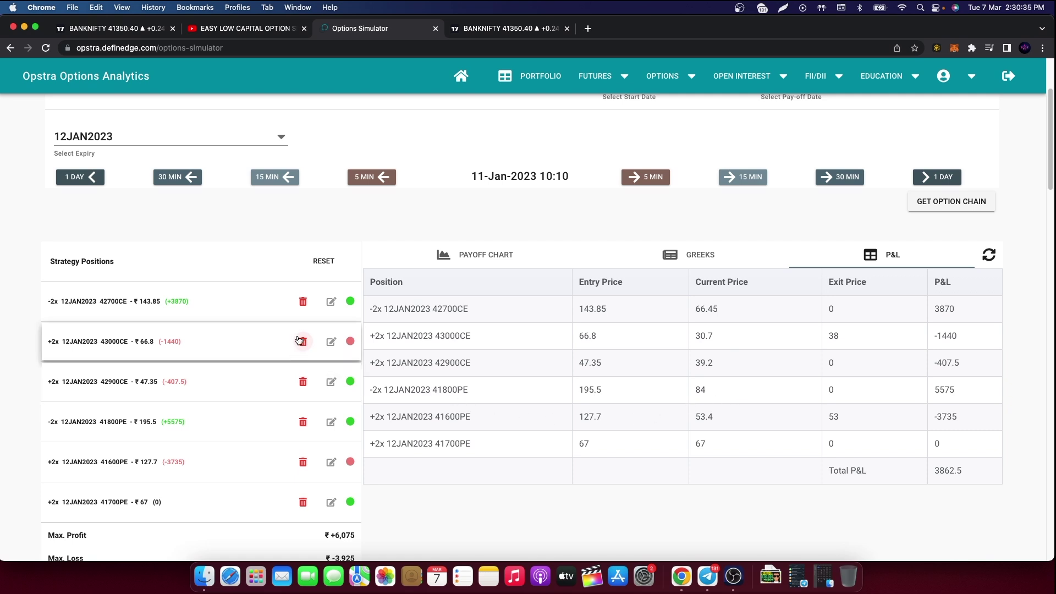
left_click(333, 384)
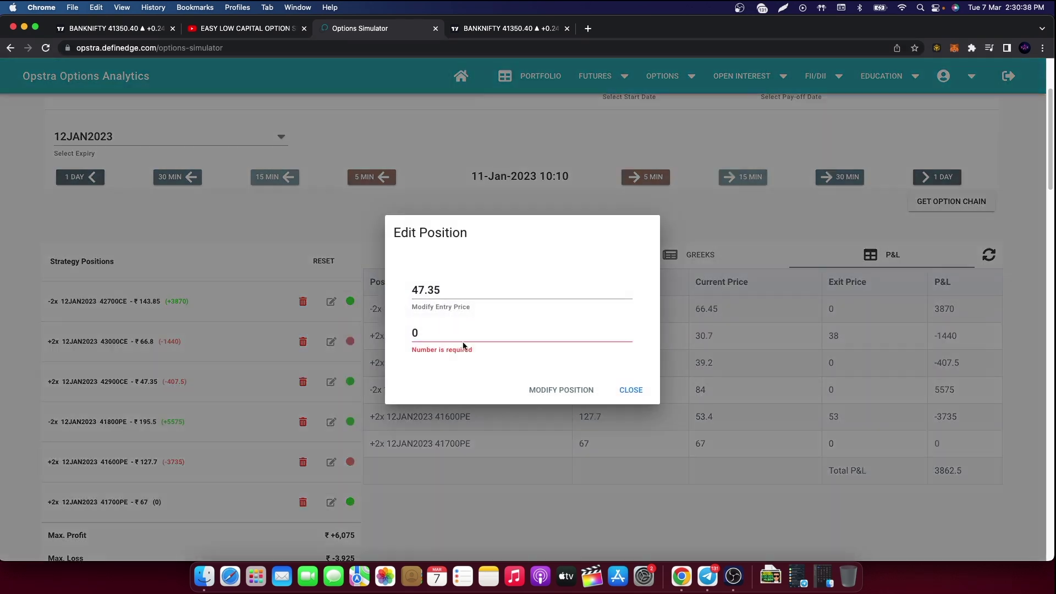
left_click_drag(465, 337, 404, 332)
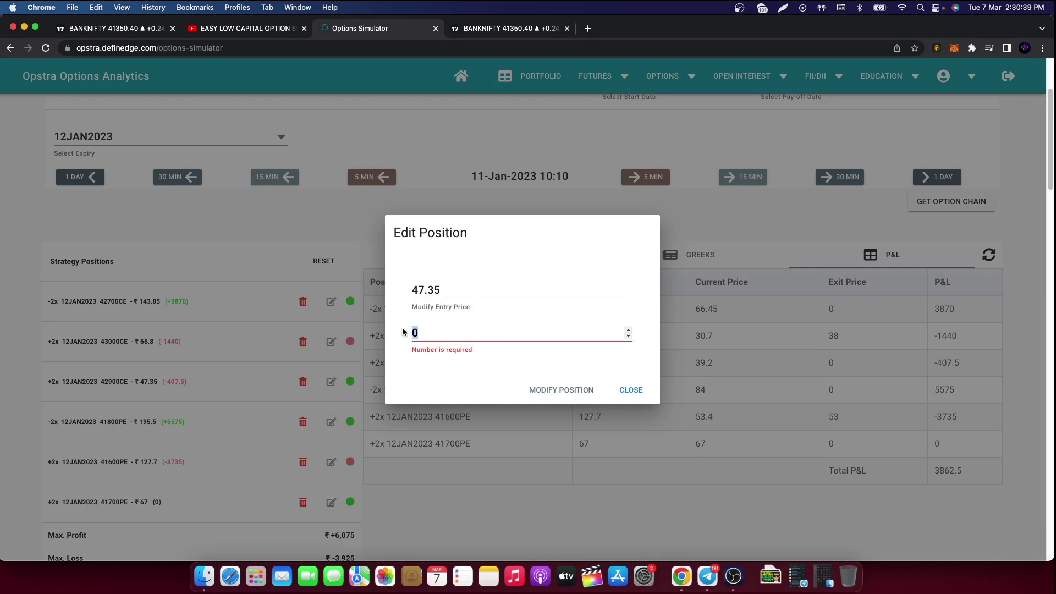
type("39")
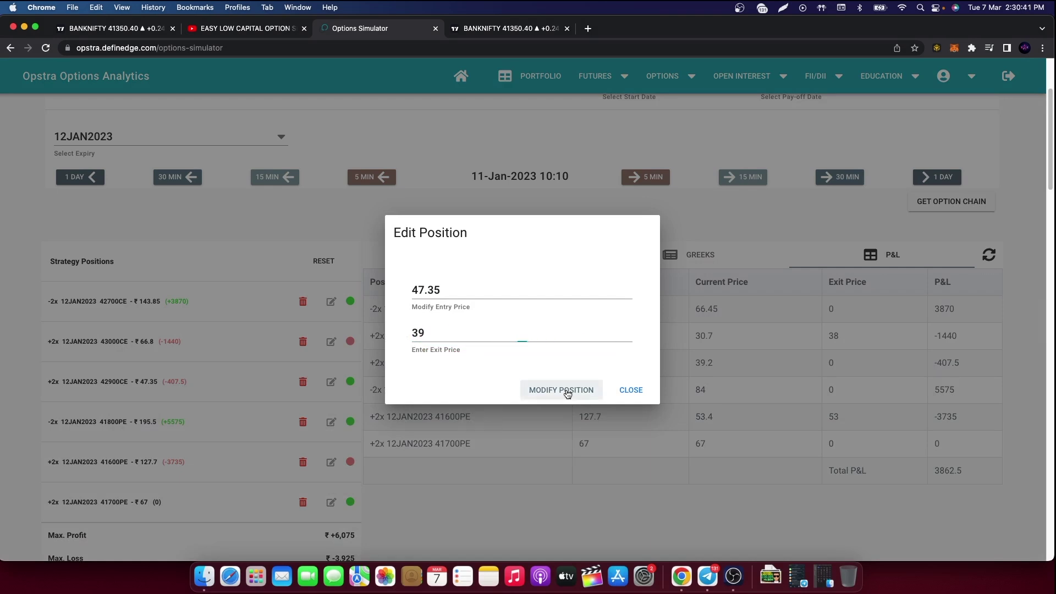
left_click(563, 389)
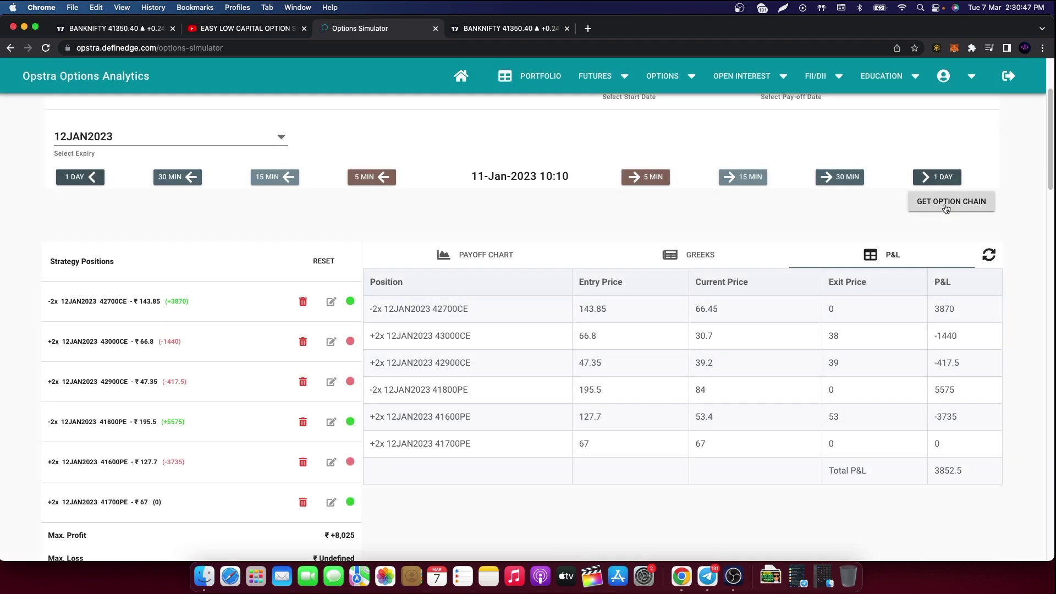
Load the option chain for 11 January 10:10 and add a buy position of 2 lots in the 42800 call.
left_click(946, 203)
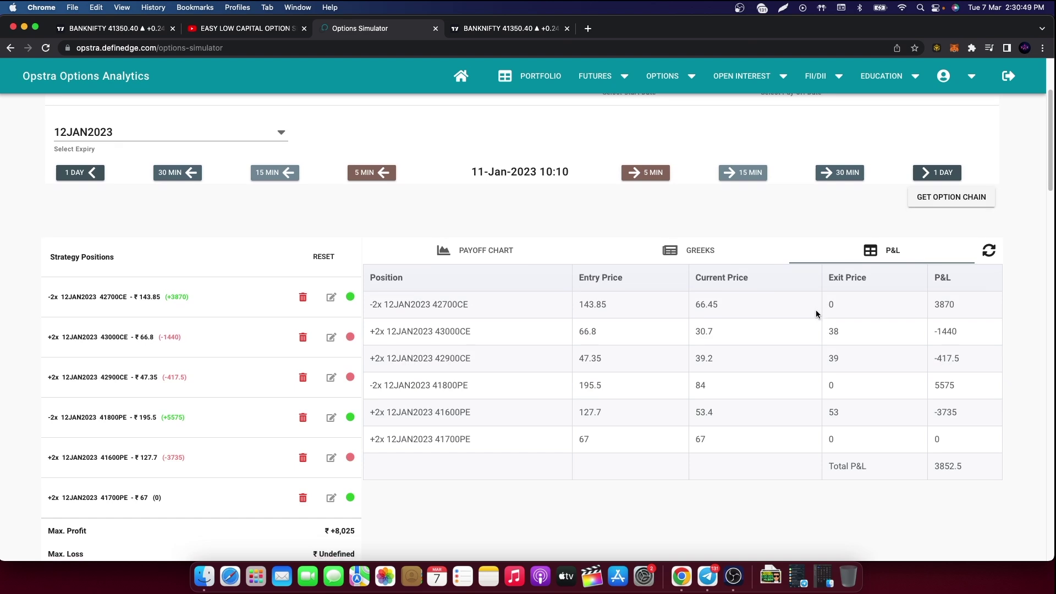
scroll(817, 309, "down", 15)
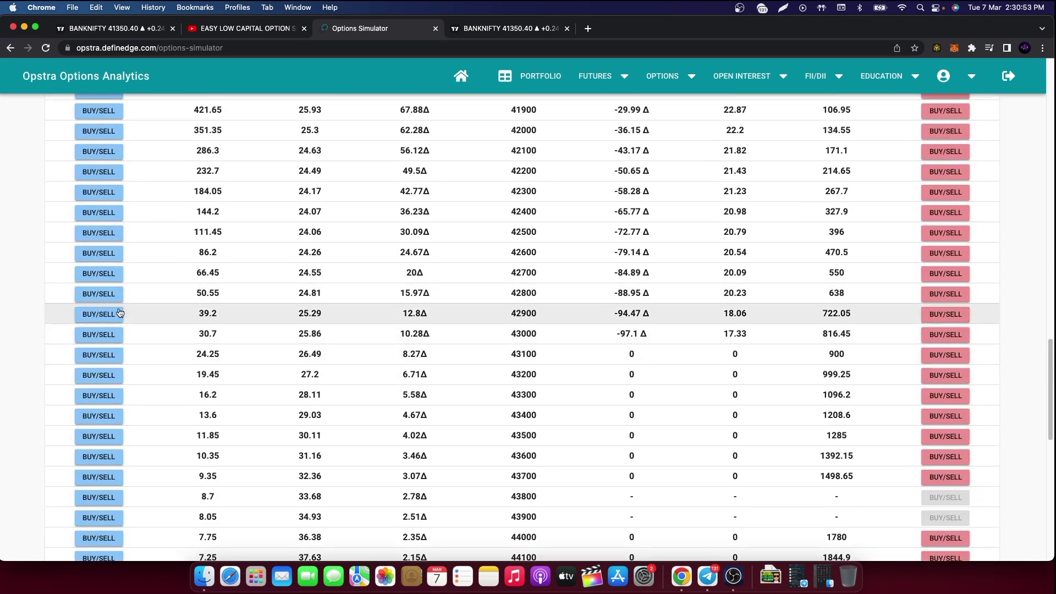
left_click(87, 296)
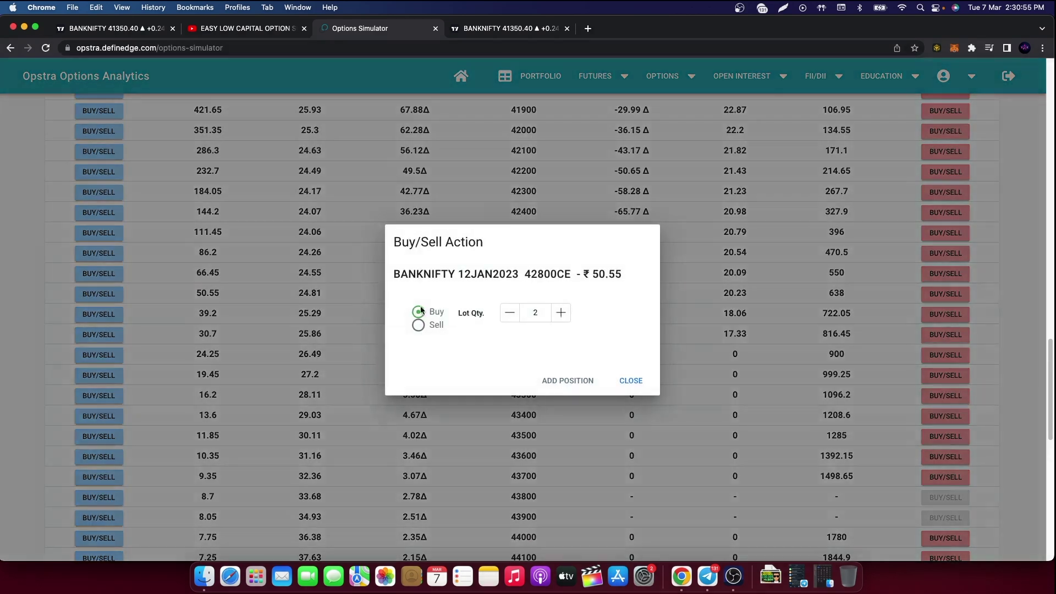
left_click(556, 381)
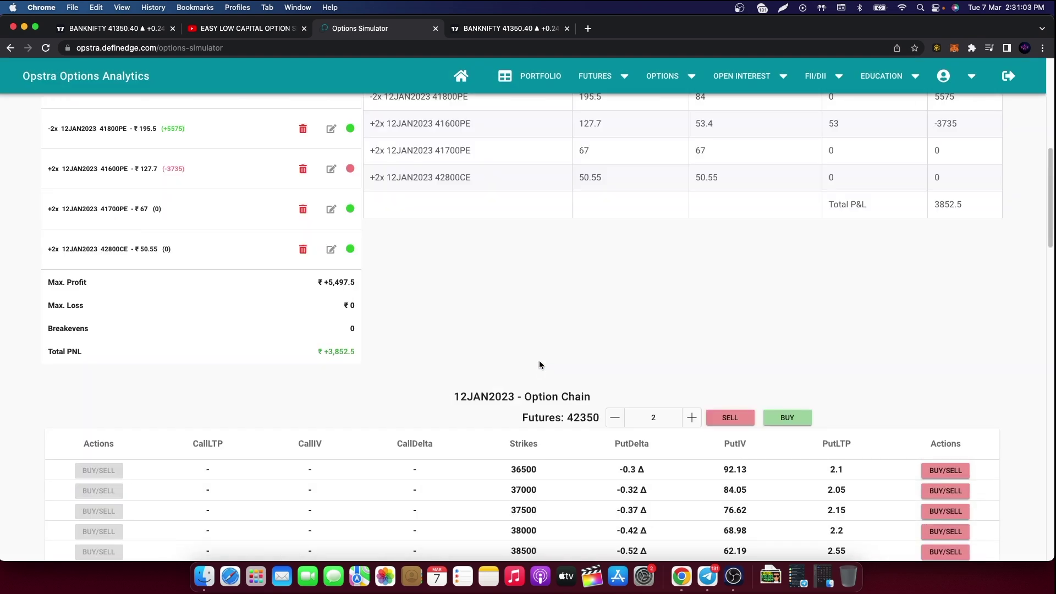
Show the strategy's payoff chart and examine the profit and loss at underlying prices around and beyond the short strikes.
left_click(518, 152)
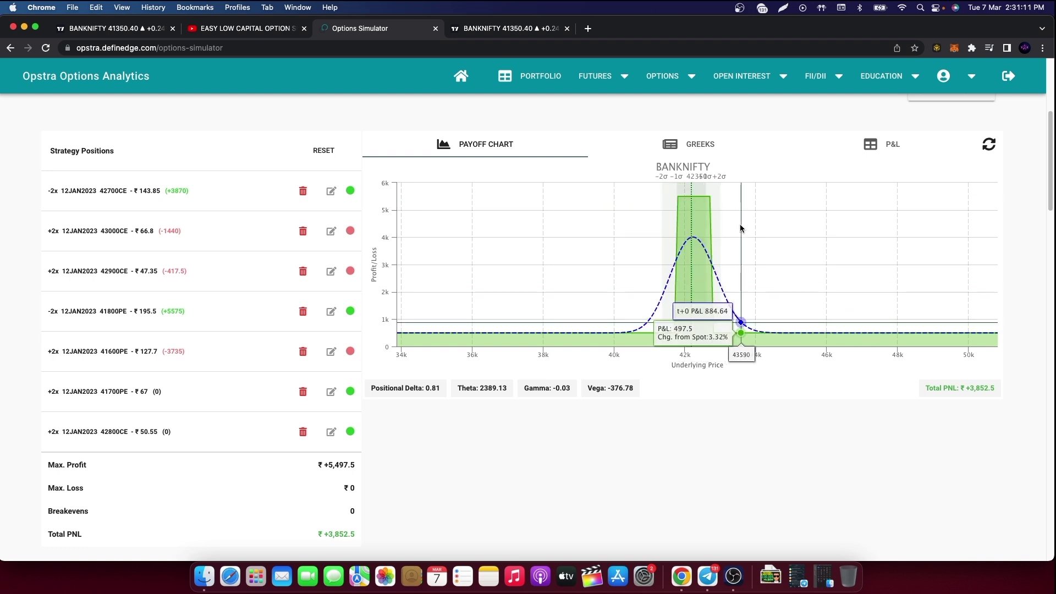
scroll(720, 237, "up", 1)
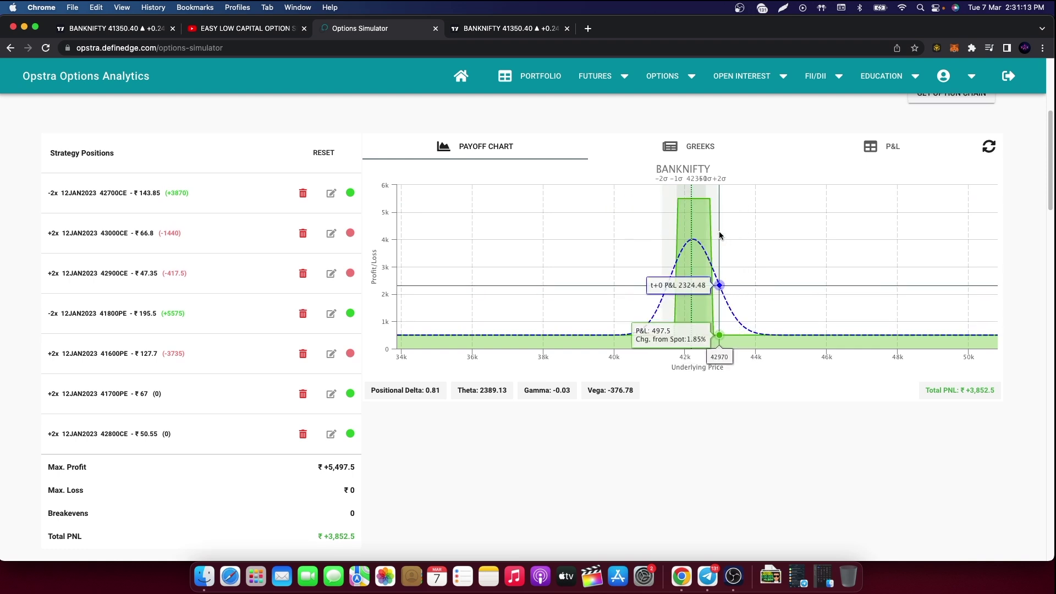
scroll(646, 482, "up", 1)
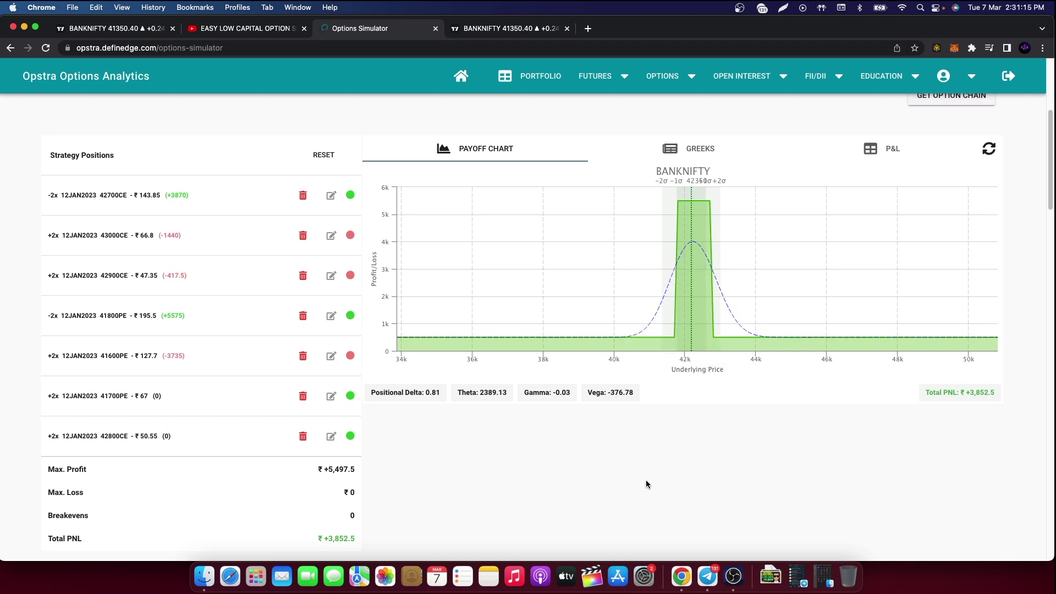
scroll(740, 407, "up", 2)
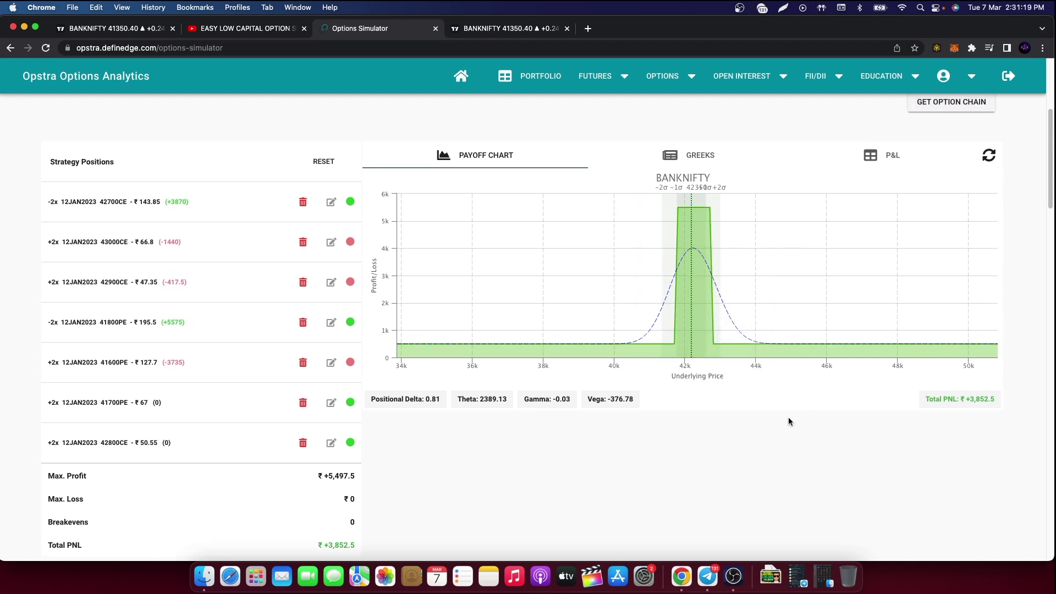
mouse_move(730, 361)
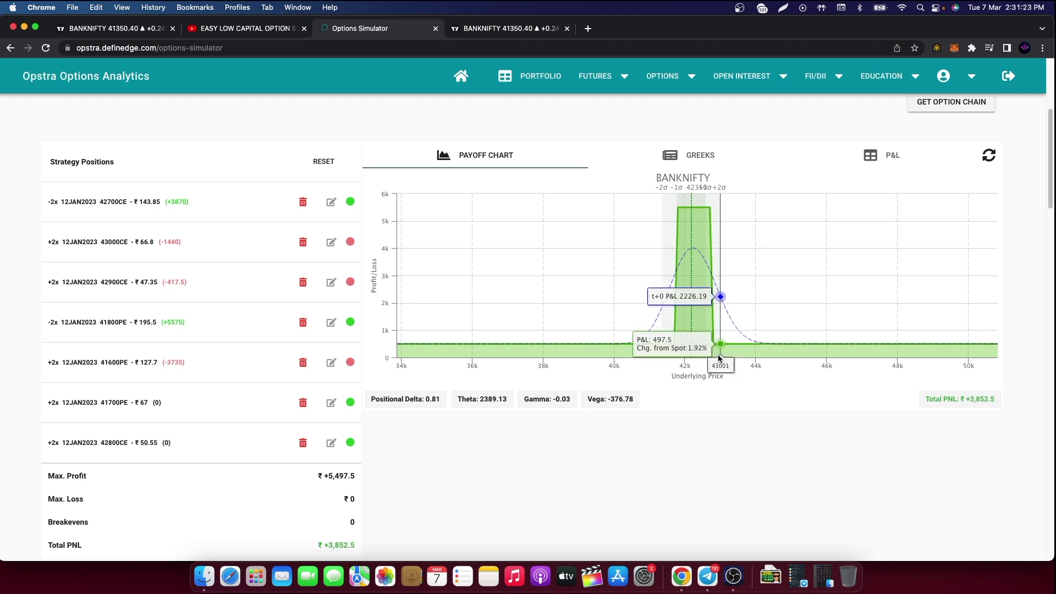
mouse_move(683, 254)
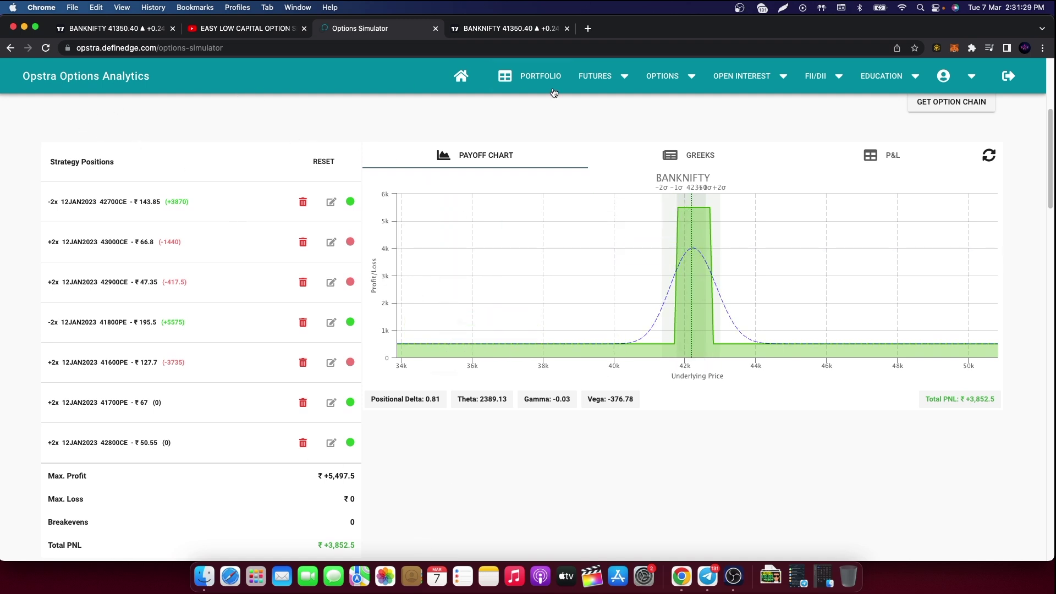
Reopen the Options Simulator for a fresh simulation and select BANKNIFTY as the index.
left_click(663, 76)
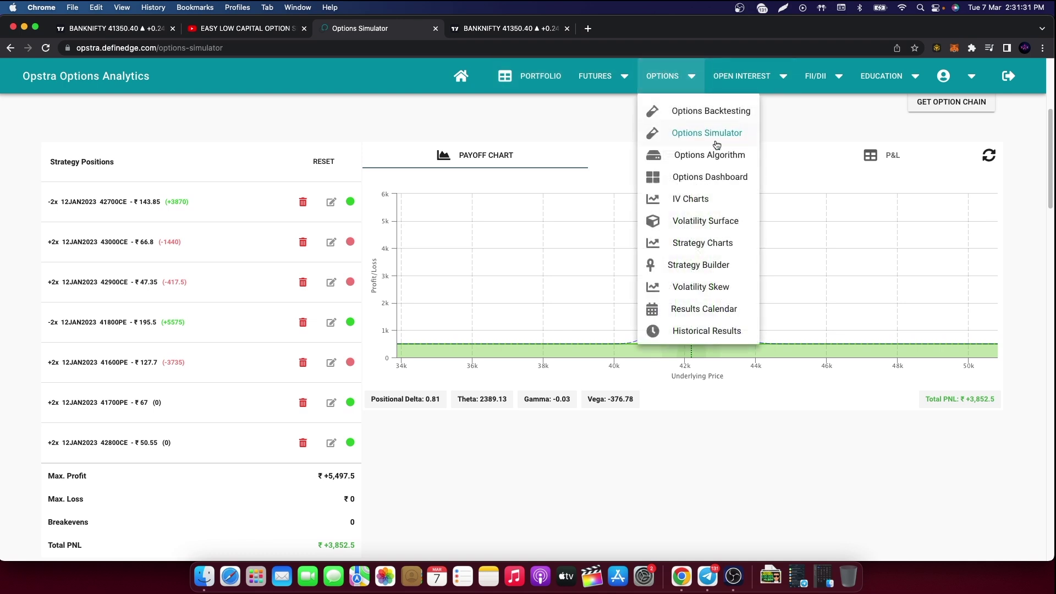
left_click(721, 149)
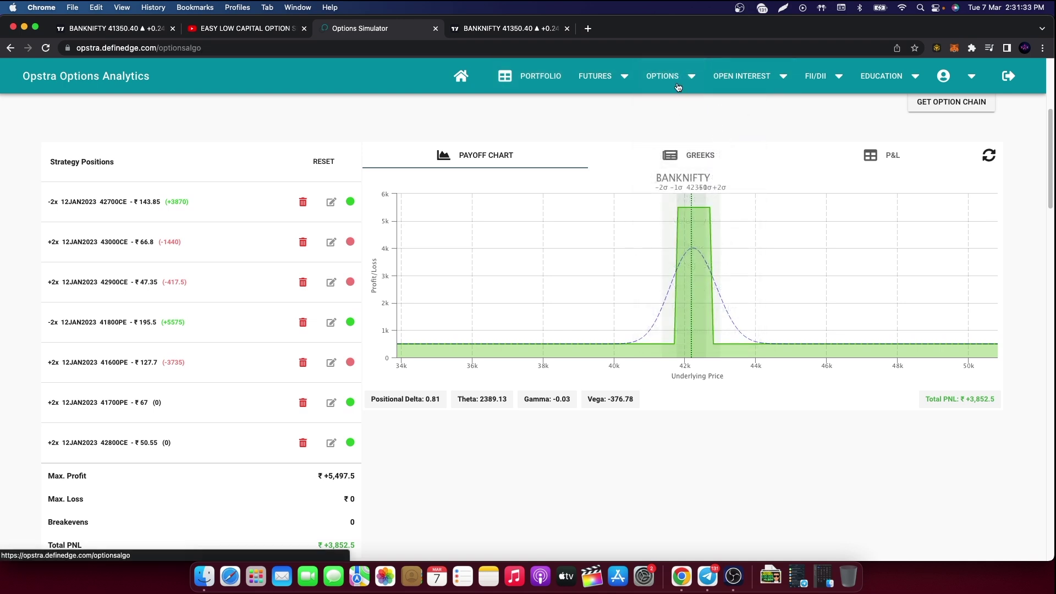
left_click(679, 87)
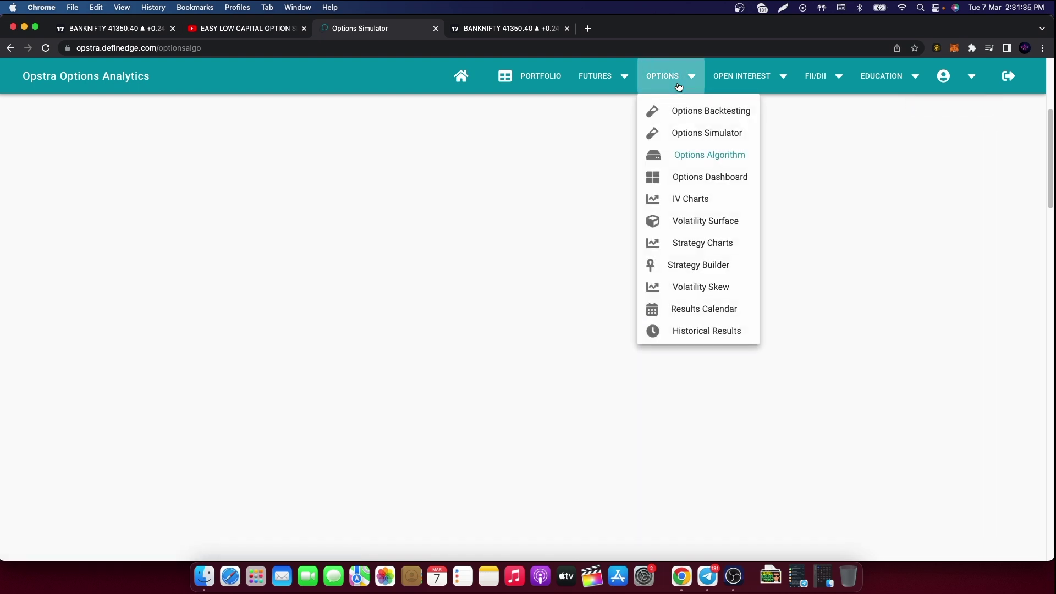
left_click(689, 130)
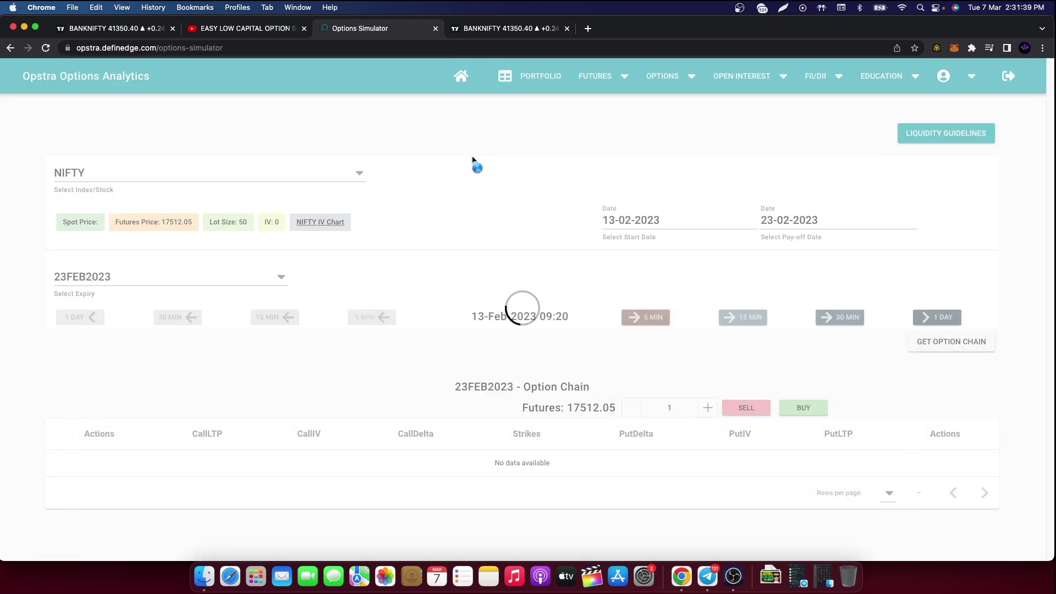
left_click(198, 176)
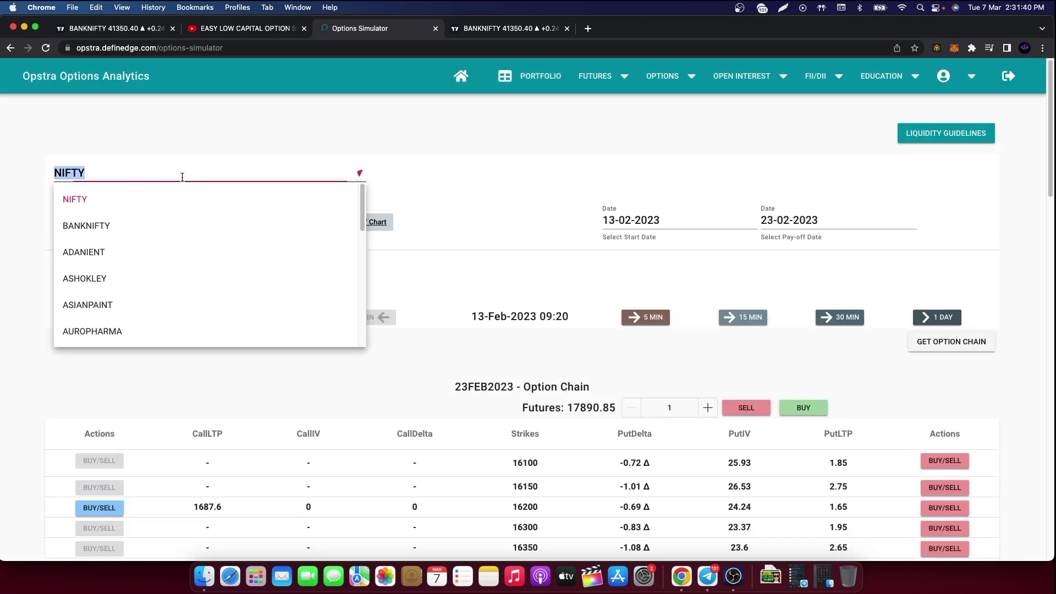
left_click(88, 224)
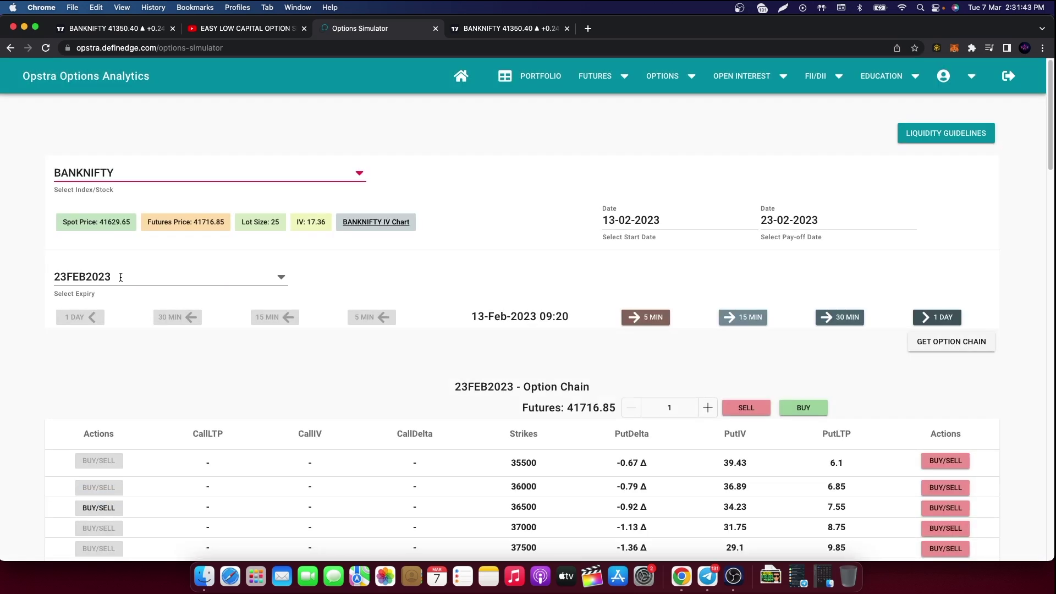
Set the option expiry to 12JAN2023.
left_click(122, 278)
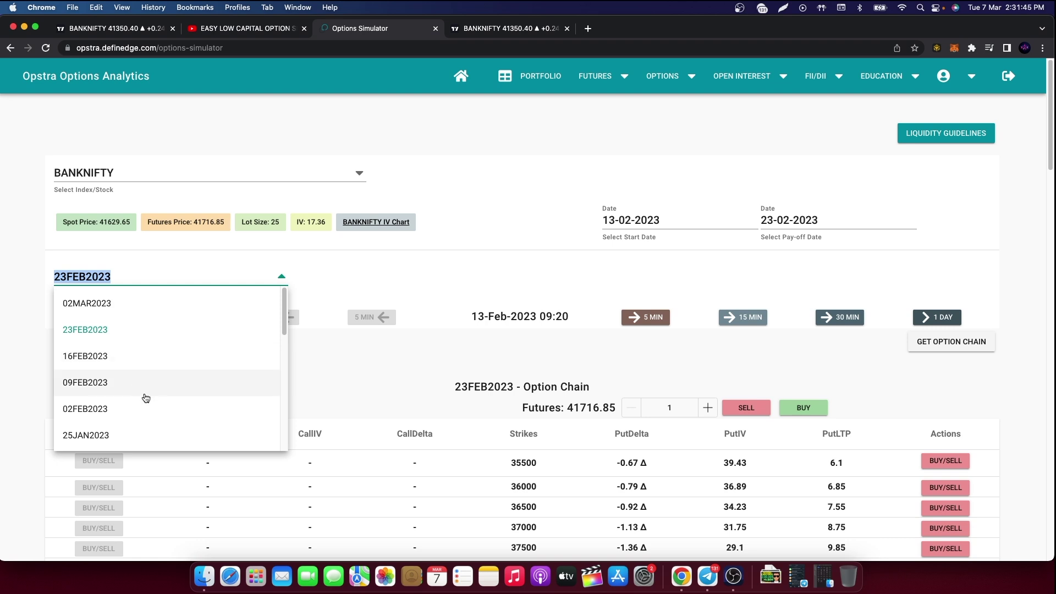
scroll(147, 410, "down", 1)
scroll(146, 418, "down", 1)
left_click(146, 432)
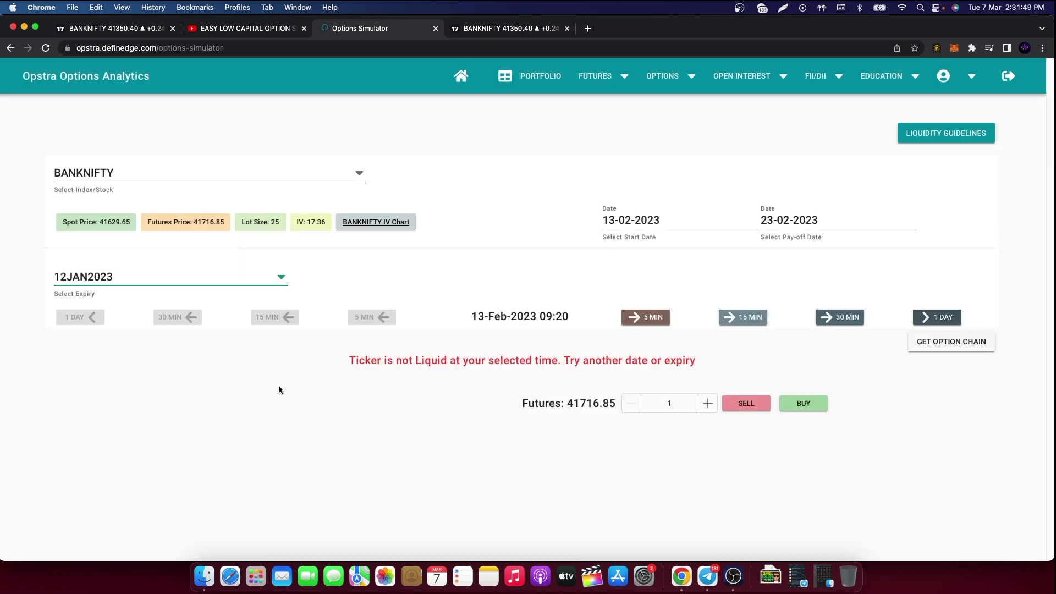
Set the simulation's start date to 10-01-2023 and its pay-off date to 12-01-2023.
left_click(635, 221)
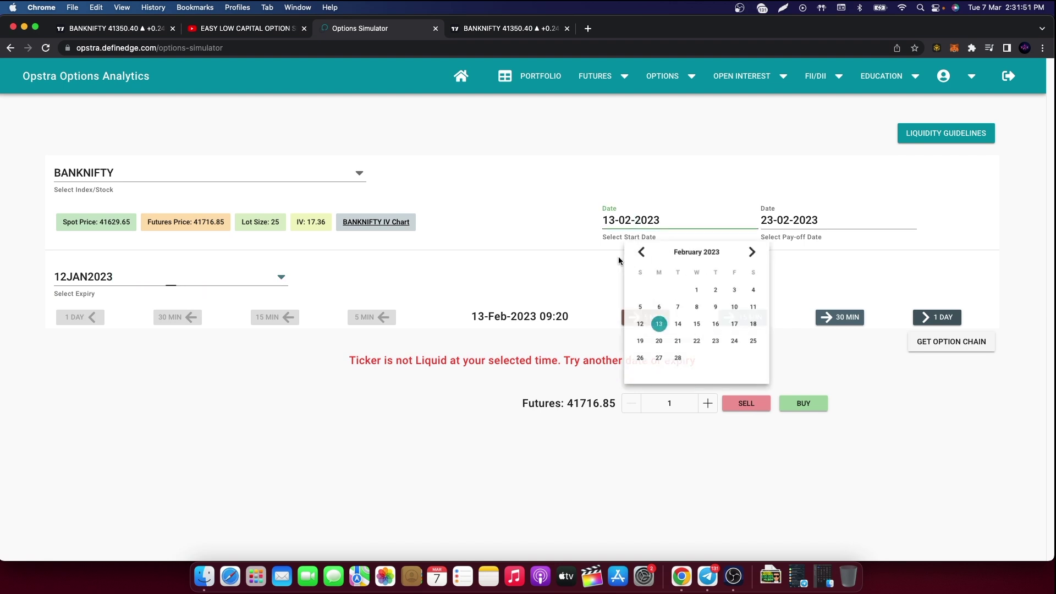
left_click(638, 258)
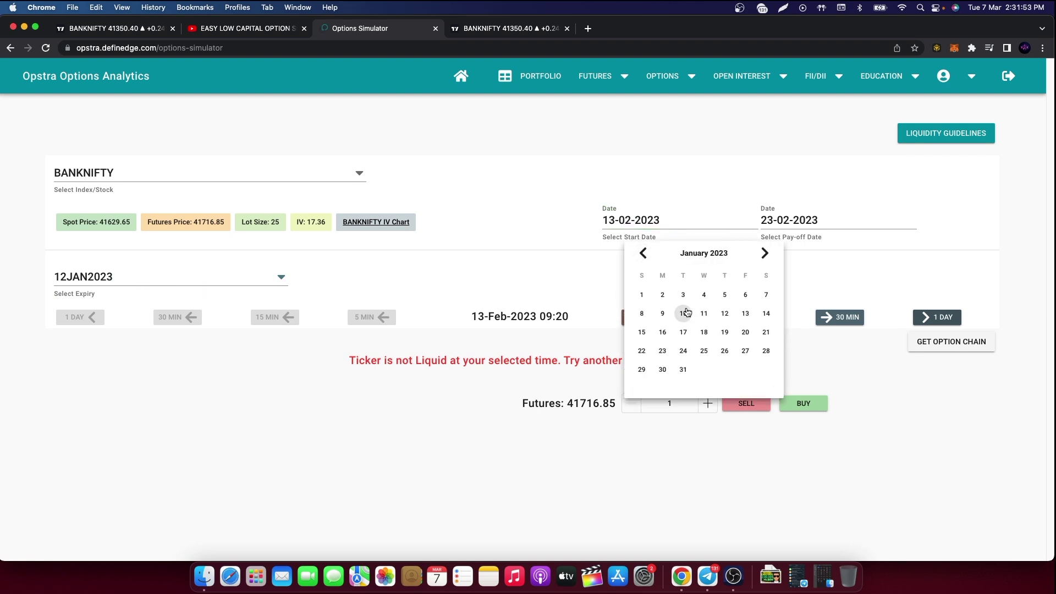
left_click(684, 313)
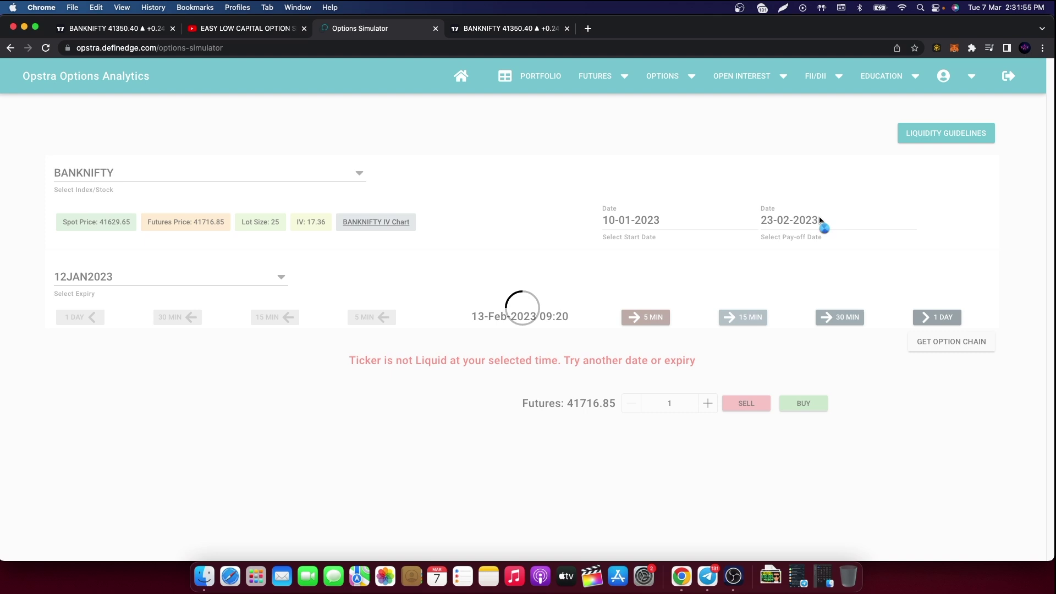
left_click(820, 222)
left_click(802, 254)
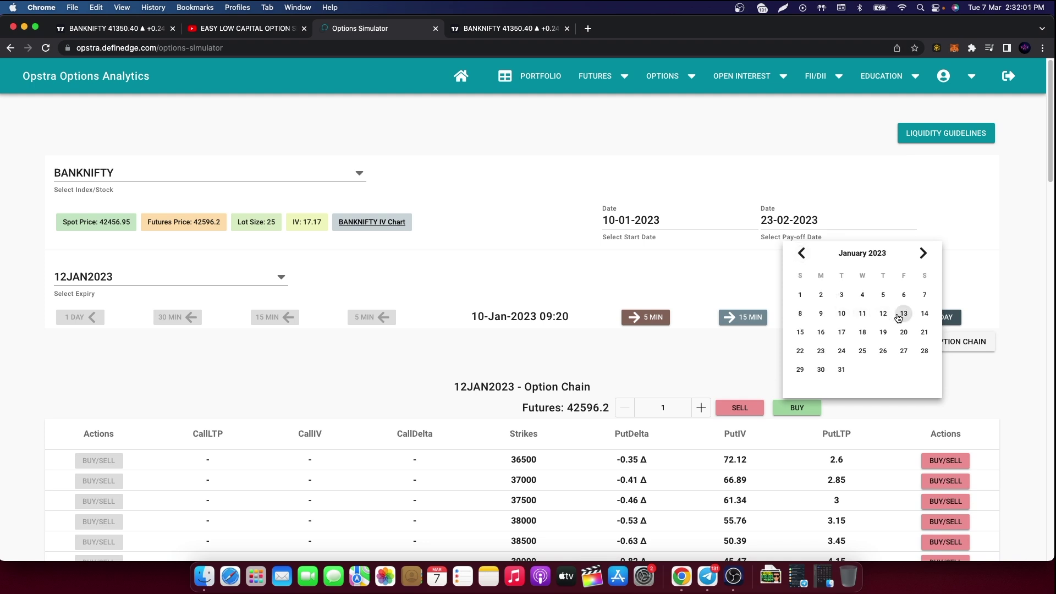
left_click(884, 313)
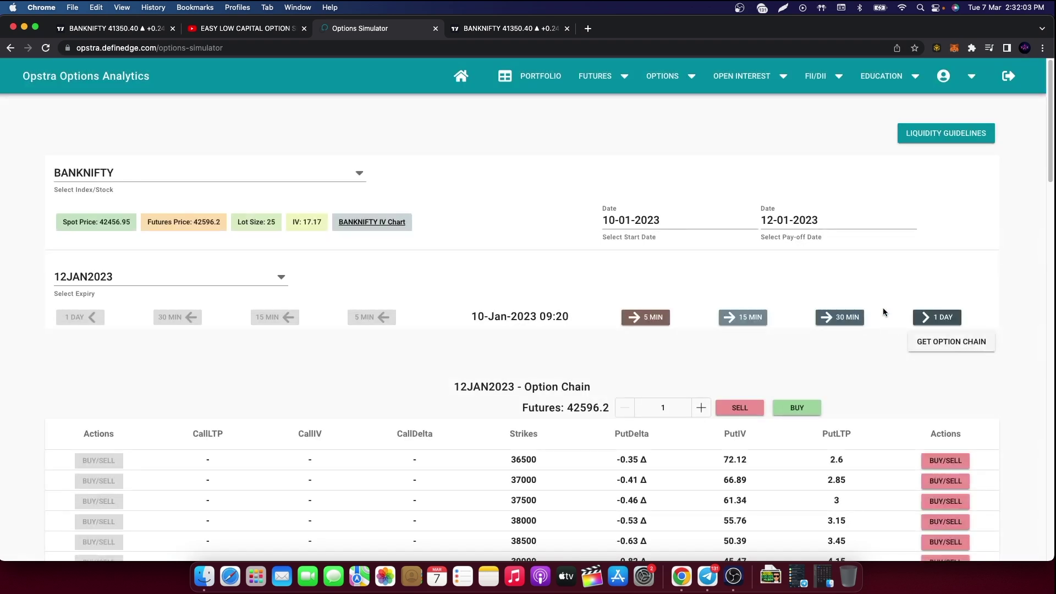
Advance the simulation 5 minutes to 10 January 2023 09:25 and look through the option chain's put strikes below the futures price.
left_click(652, 322)
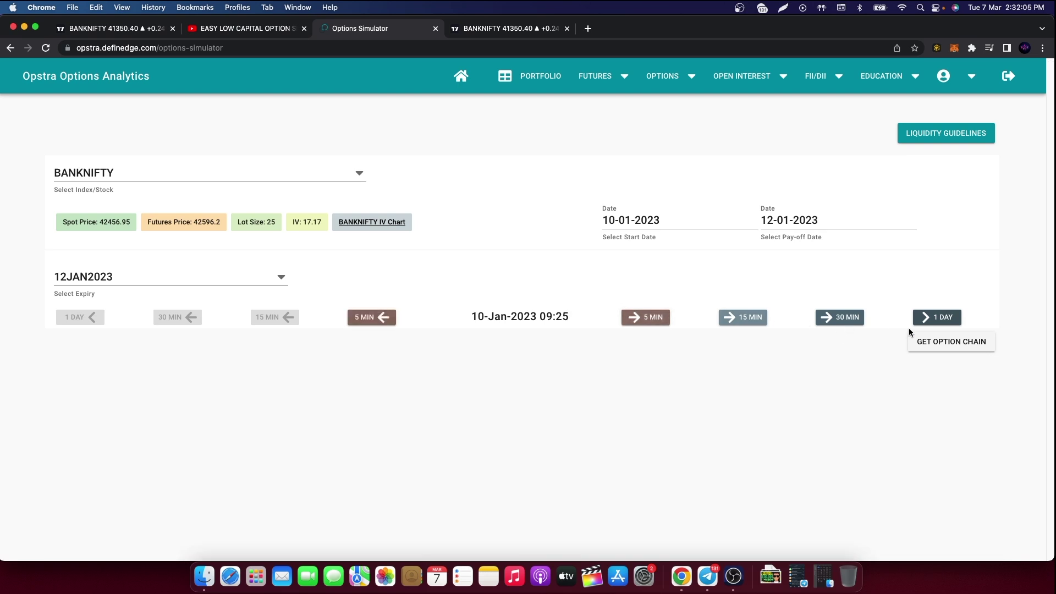
left_click(462, 32)
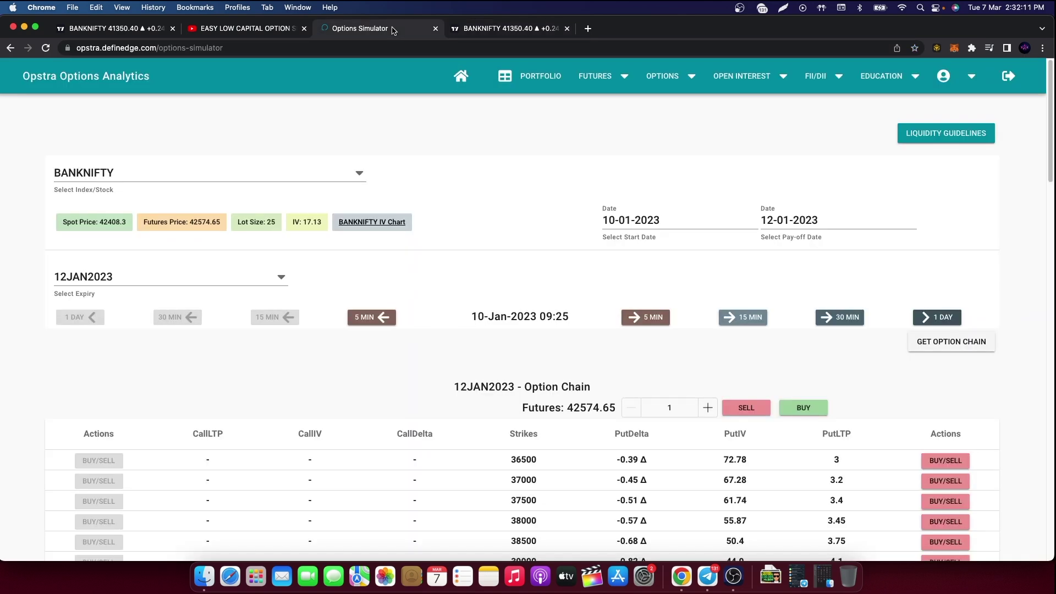
left_click(401, 28)
scroll(599, 329, "down", 20)
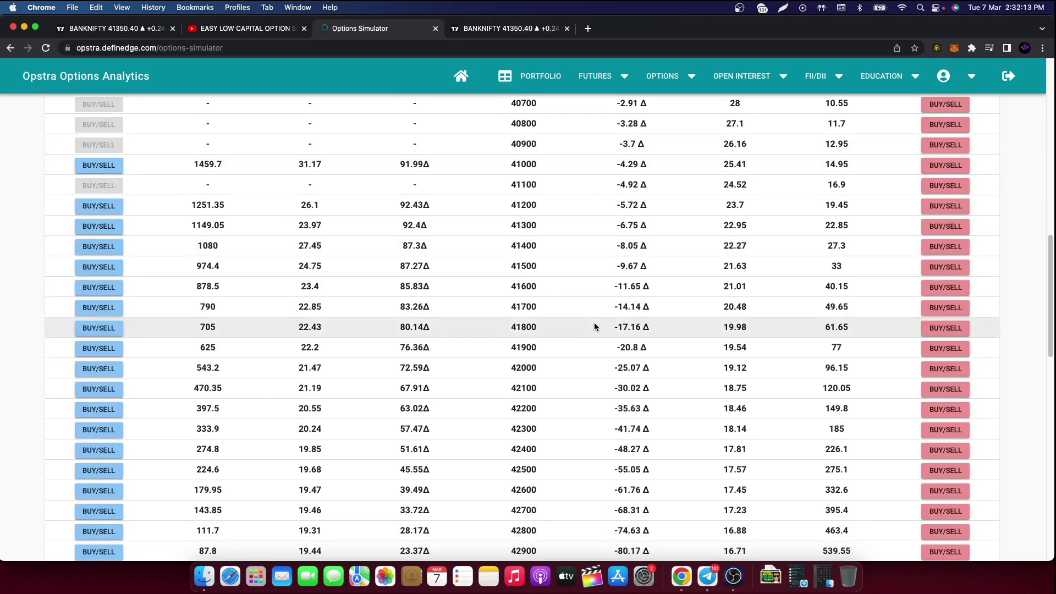
scroll(593, 329, "down", 2)
scroll(588, 333, "up", 10)
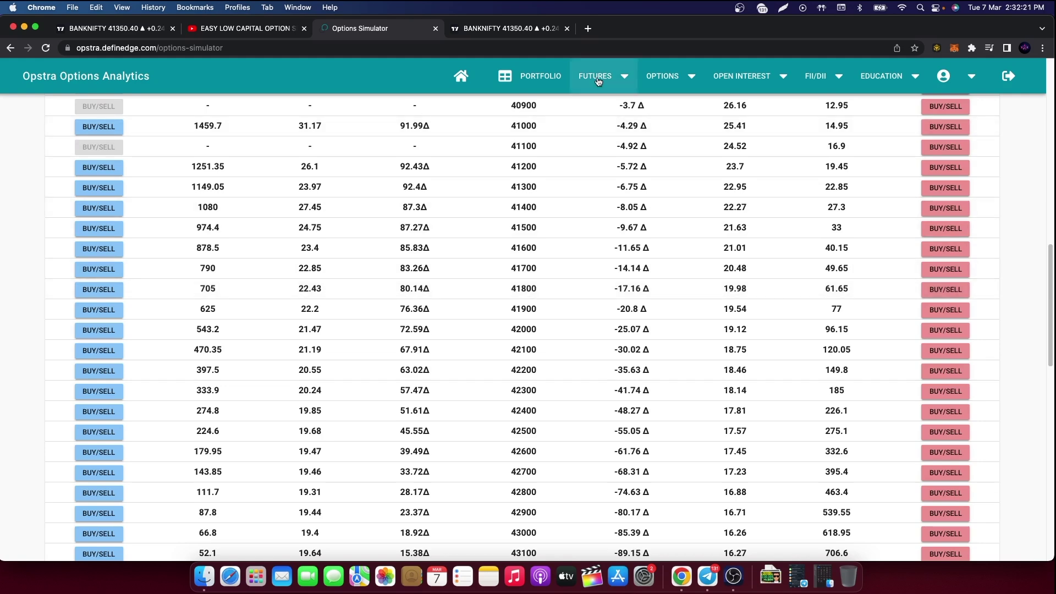
Check the put premiums at 41800 and 41600 as hedges and add a sell position of 2 lots in the 42000 put.
left_click(945, 332)
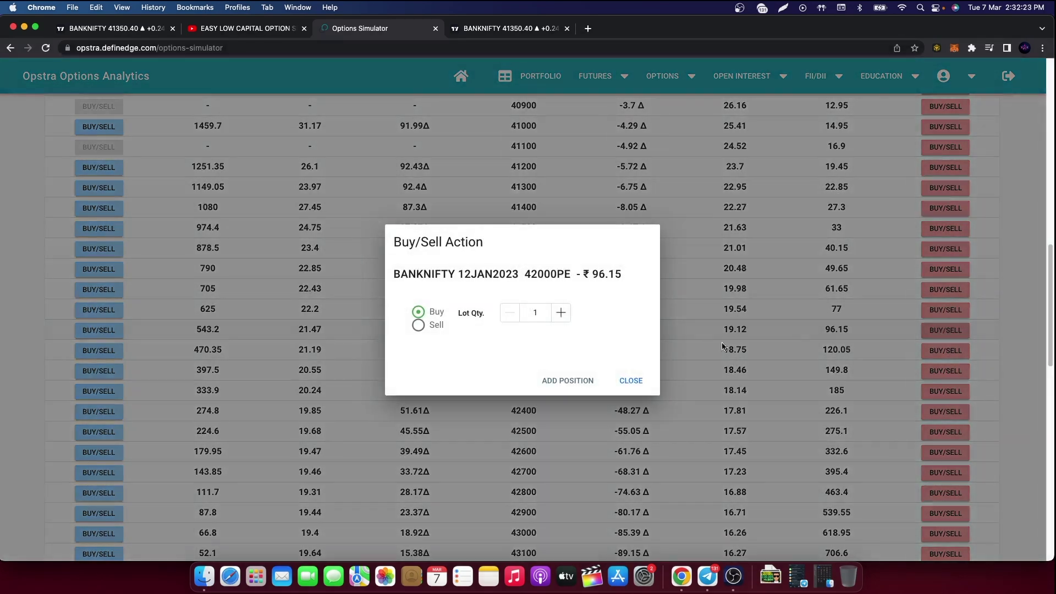
left_click(437, 325)
left_click(628, 381)
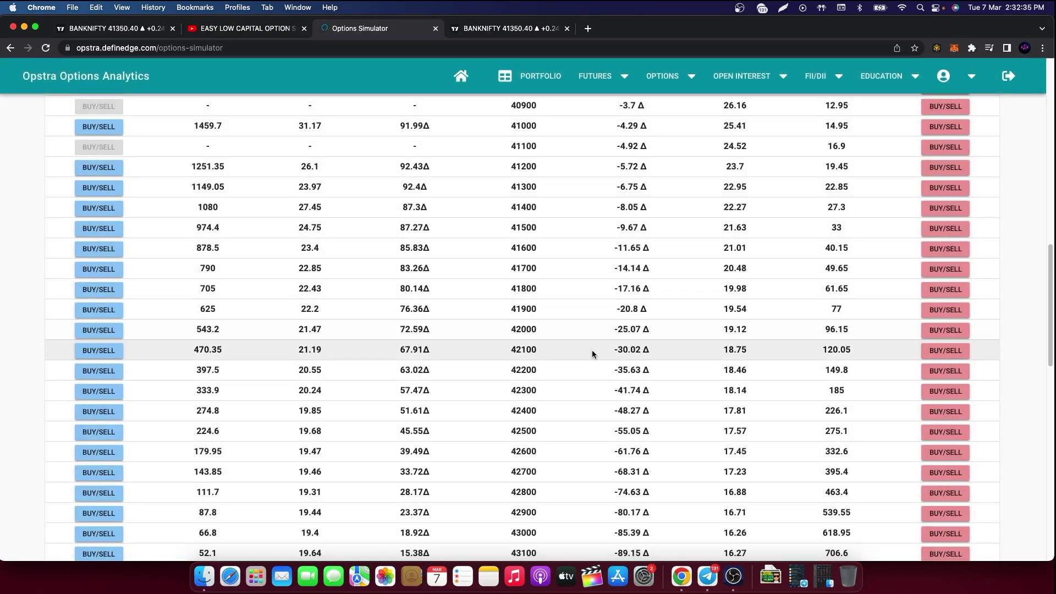
double_click(523, 309)
double_click(523, 288)
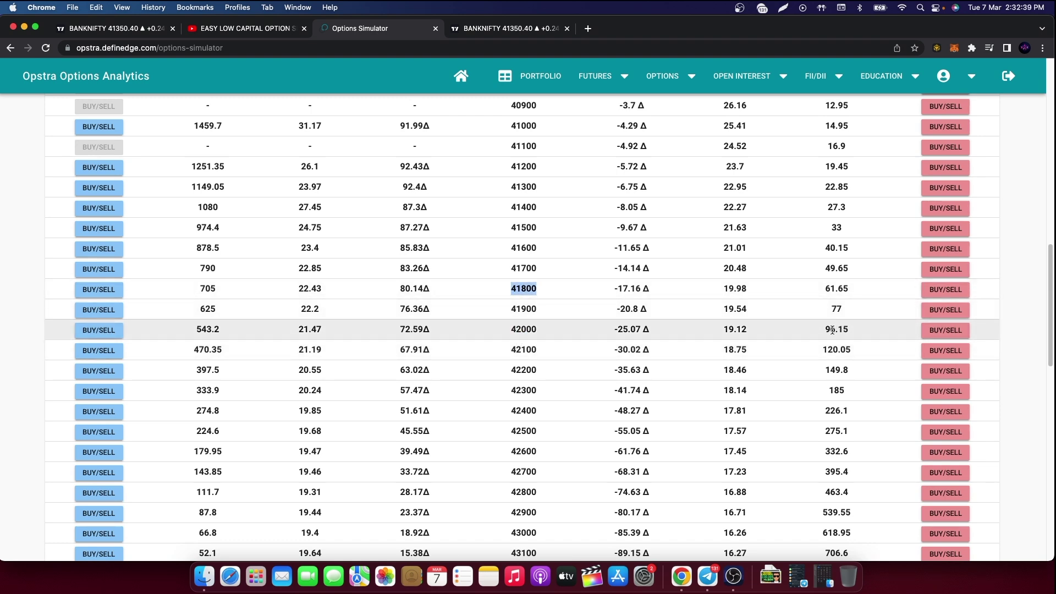
double_click(837, 288)
double_click(837, 248)
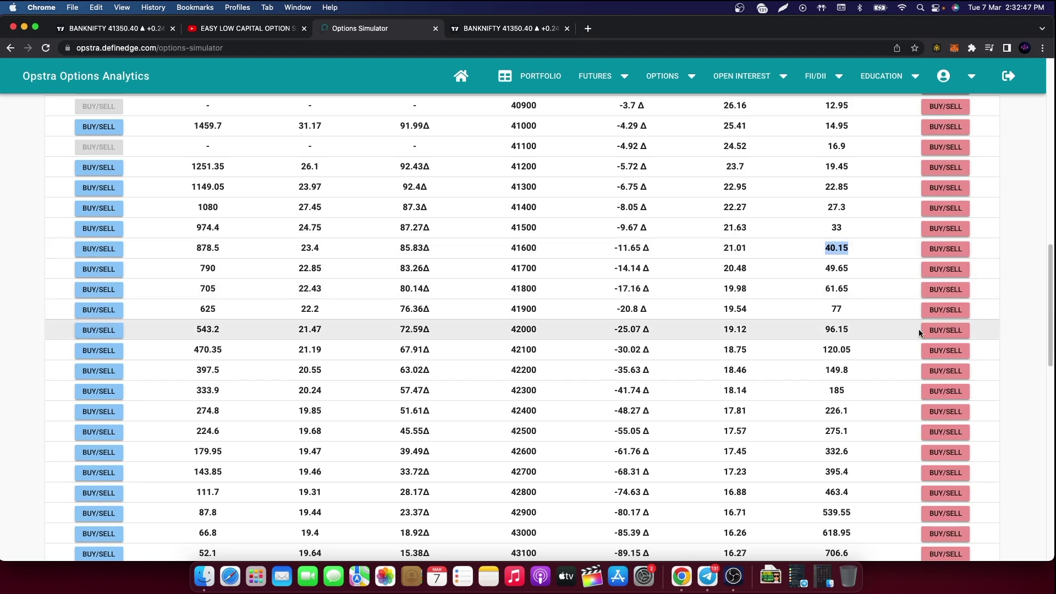
left_click(936, 330)
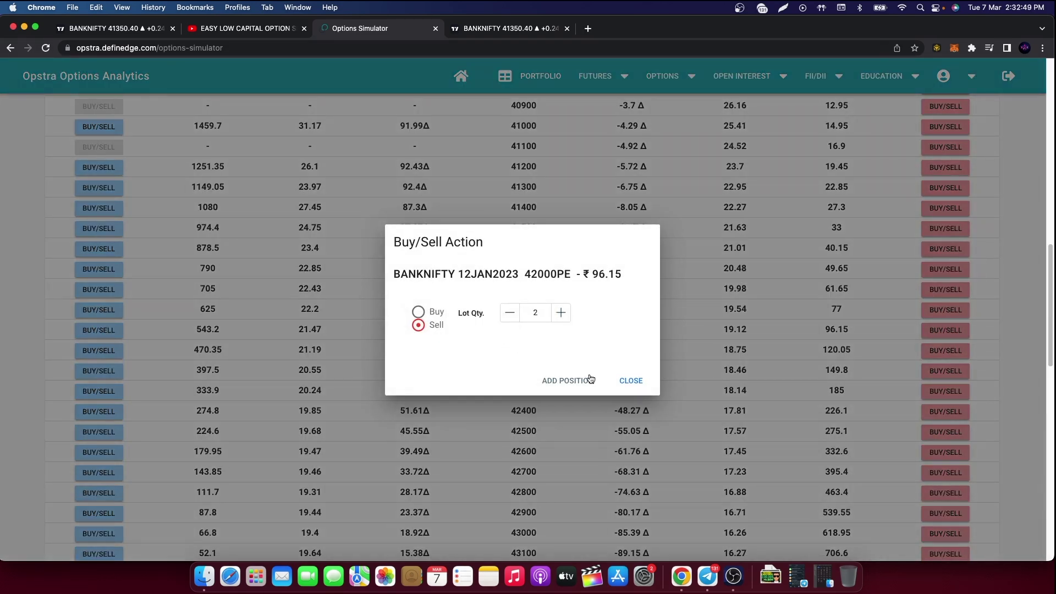
left_click(590, 379)
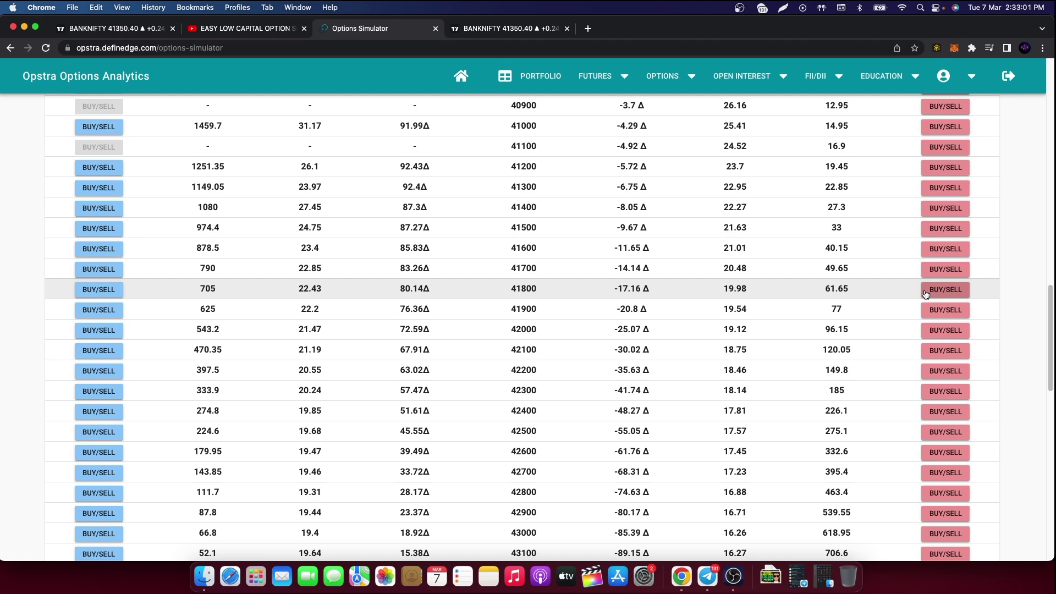
Add a buy position of 2 lots in the 41800 put as the hedge.
left_click(926, 292)
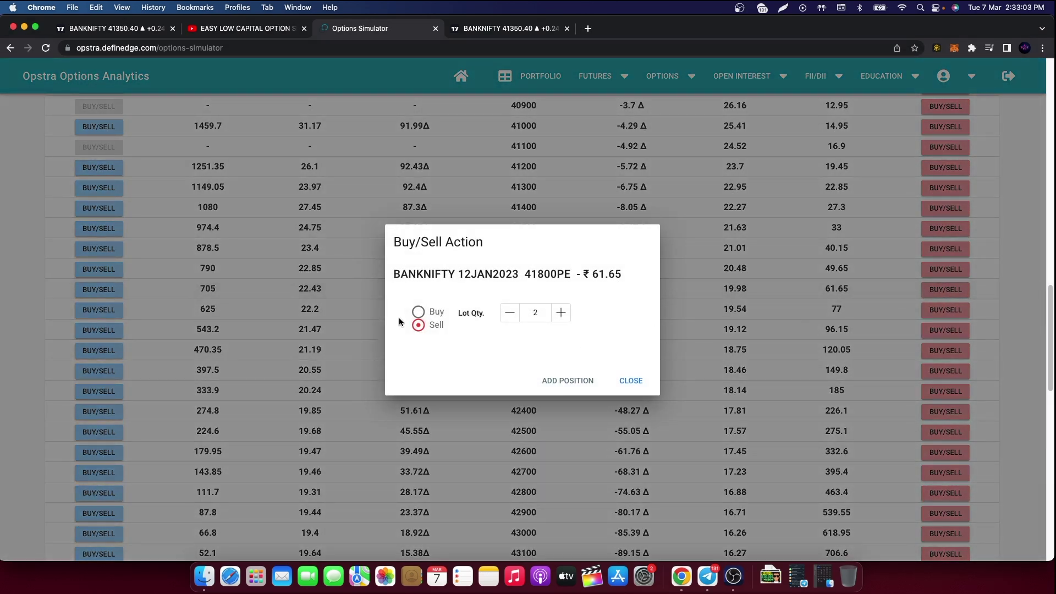
left_click(419, 312)
left_click(561, 381)
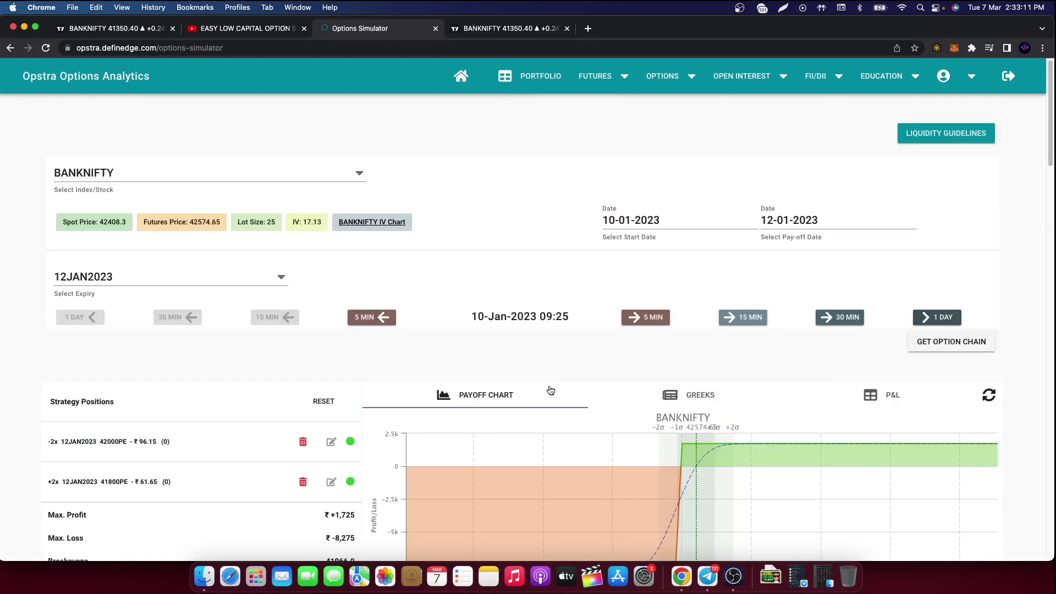
Review the put spread's maximum profit and loss, and check the 10 January move on the Bank Nifty 15-minute chart.
scroll(552, 389, "up", 1)
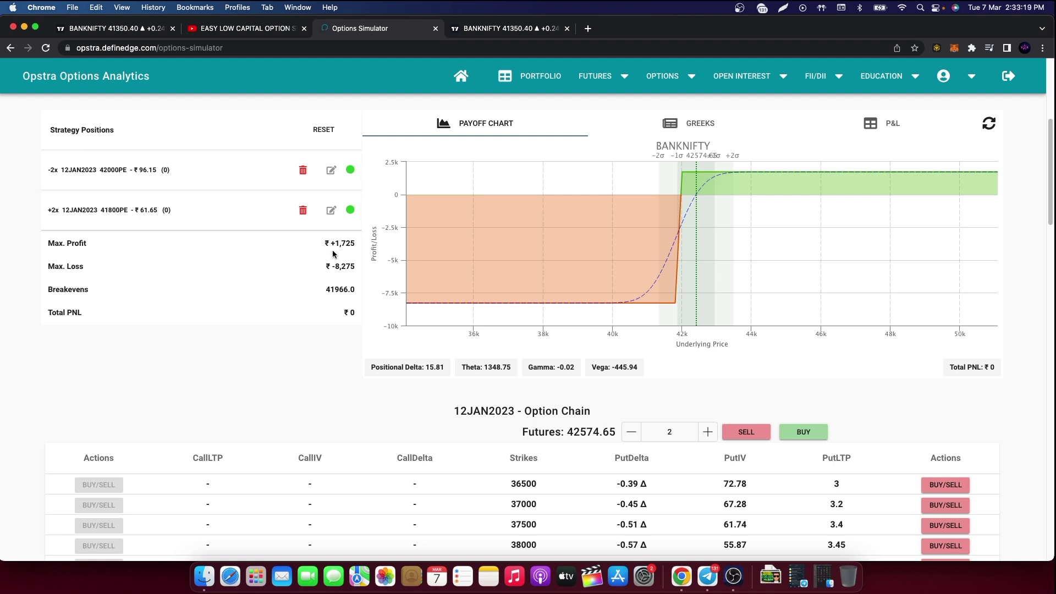
left_click_drag(358, 252, 355, 261)
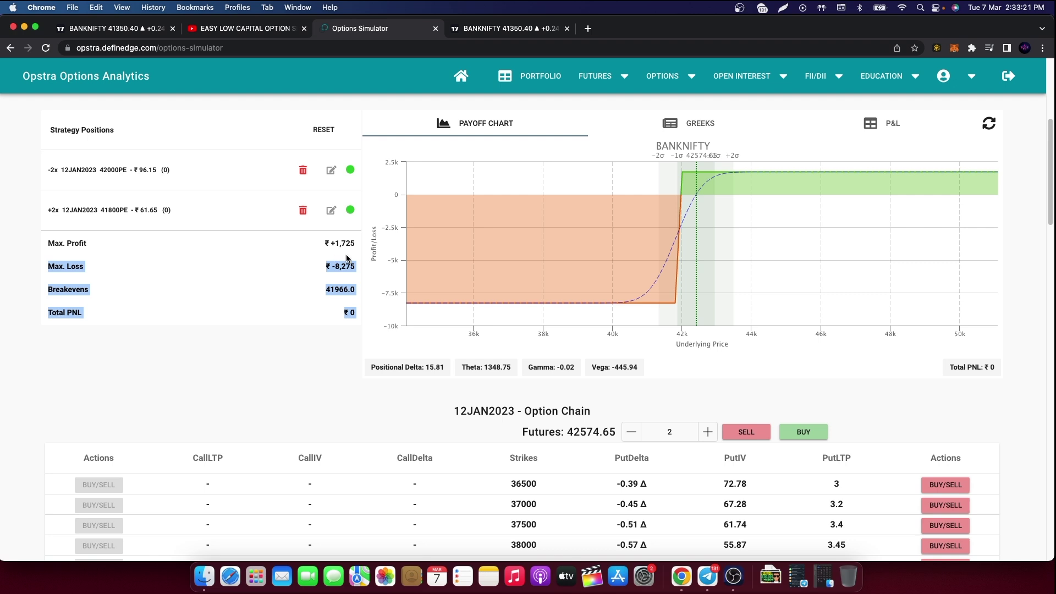
left_click(347, 258)
left_click(512, 30)
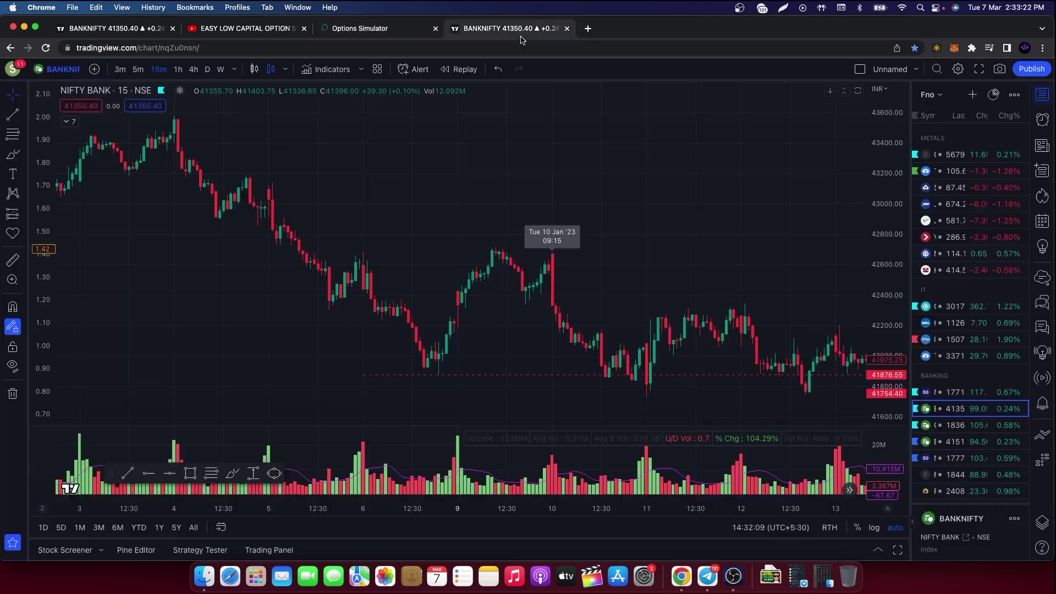
left_click(384, 33)
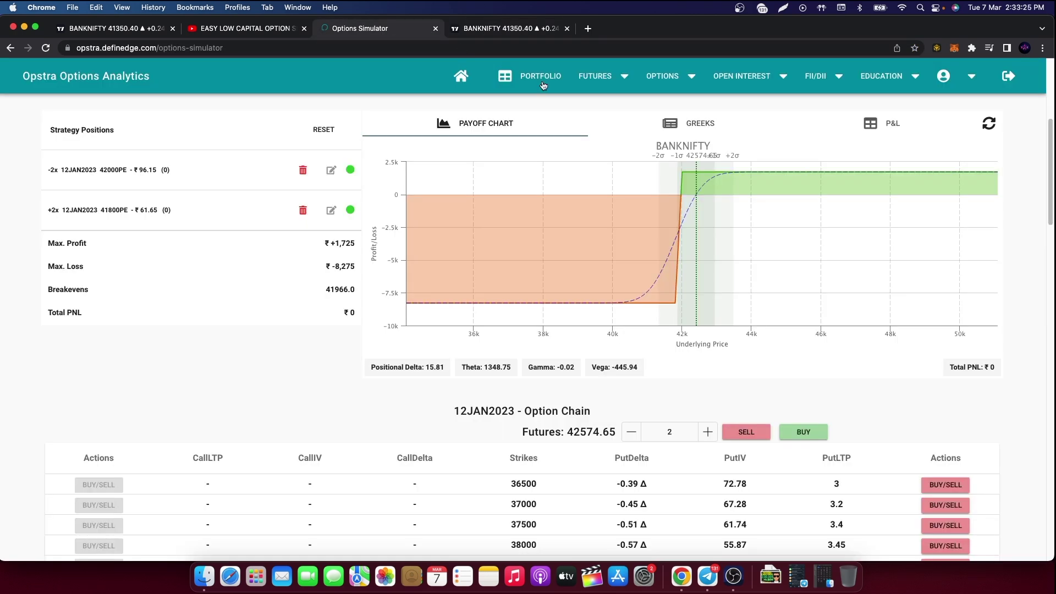
Advance the simulation 30 minutes to 10 January 2023 09:55 and compare the spread's P&L with the Bank Nifty chart.
scroll(754, 188, "up", 2)
left_click(847, 139)
scroll(847, 142, "up", 1)
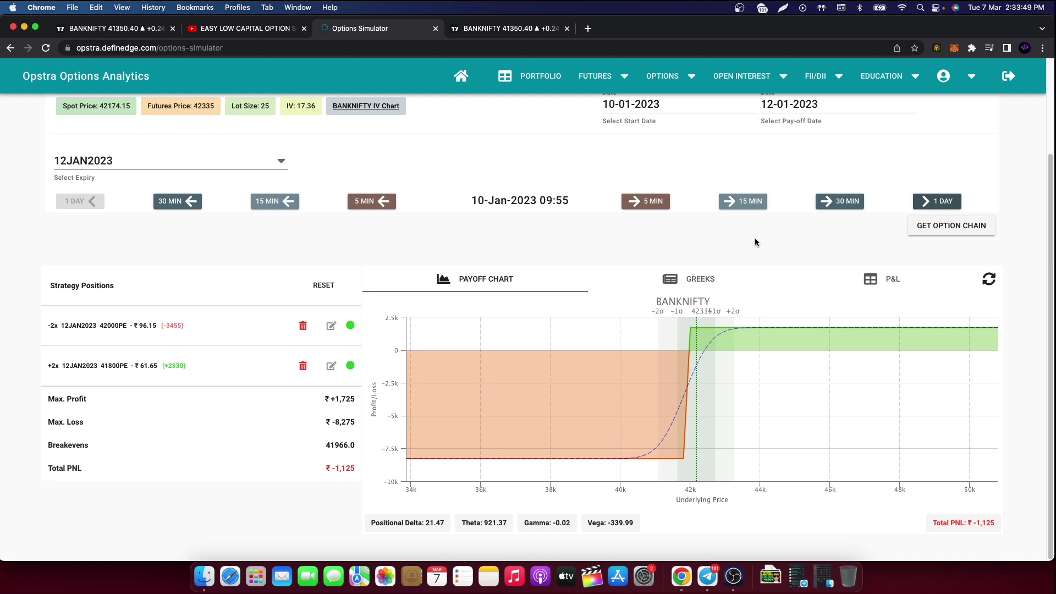
left_click(882, 279)
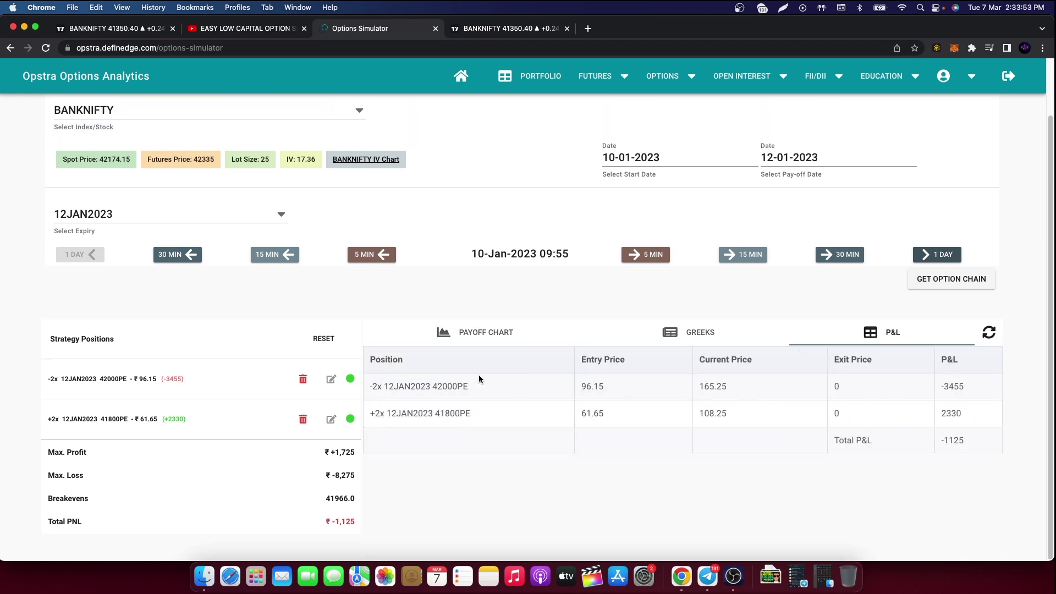
left_click(501, 332)
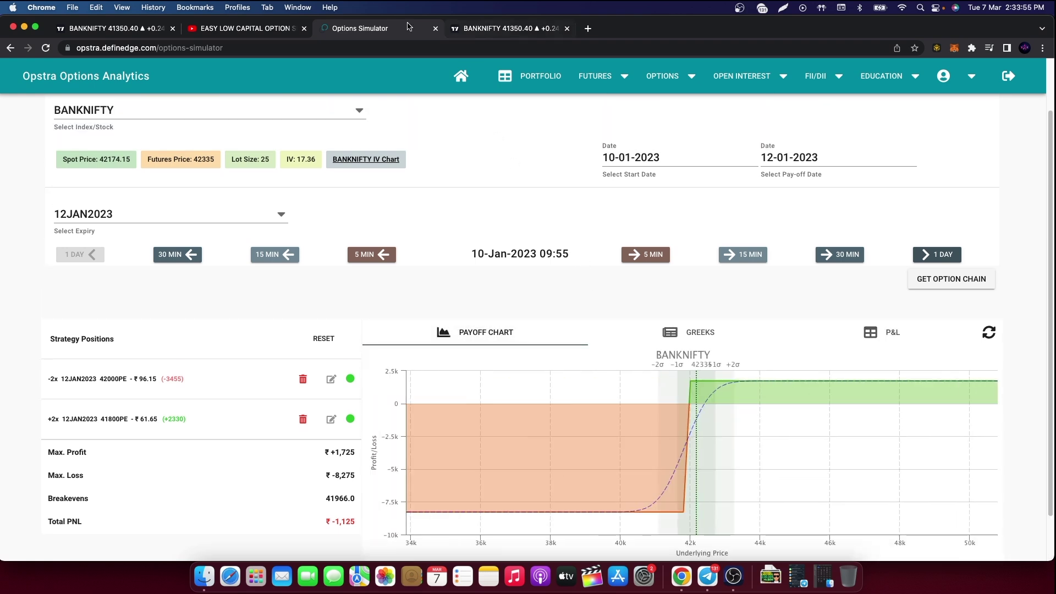
left_click(485, 30)
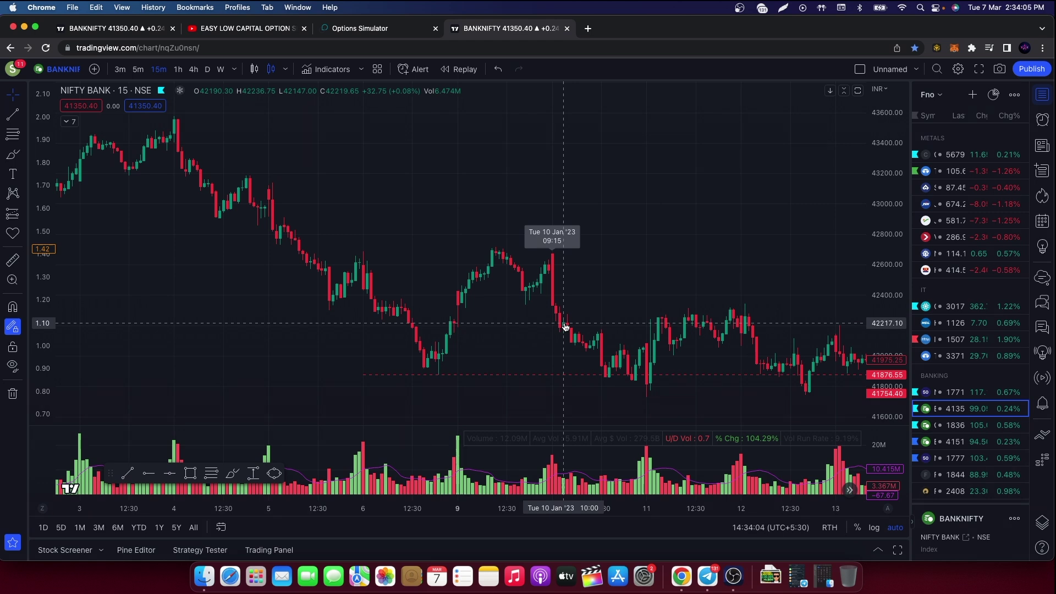
left_click(375, 31)
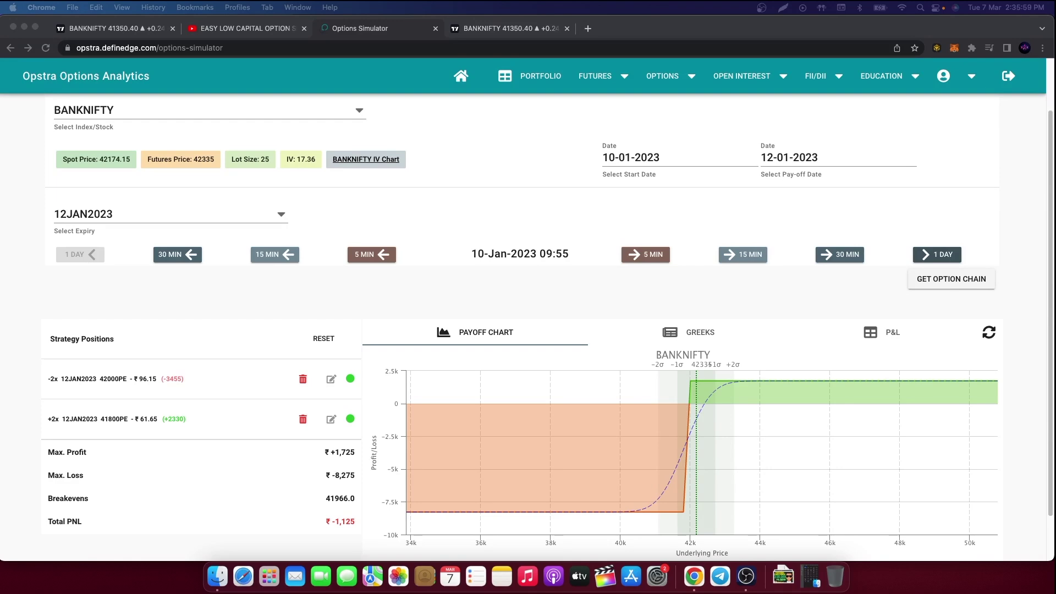
Review the put spread's leg-by-leg P&L and payoff chart again, and check the 10:00 candle on the Bank Nifty chart.
left_click(774, 454)
scroll(774, 456, "down", 1)
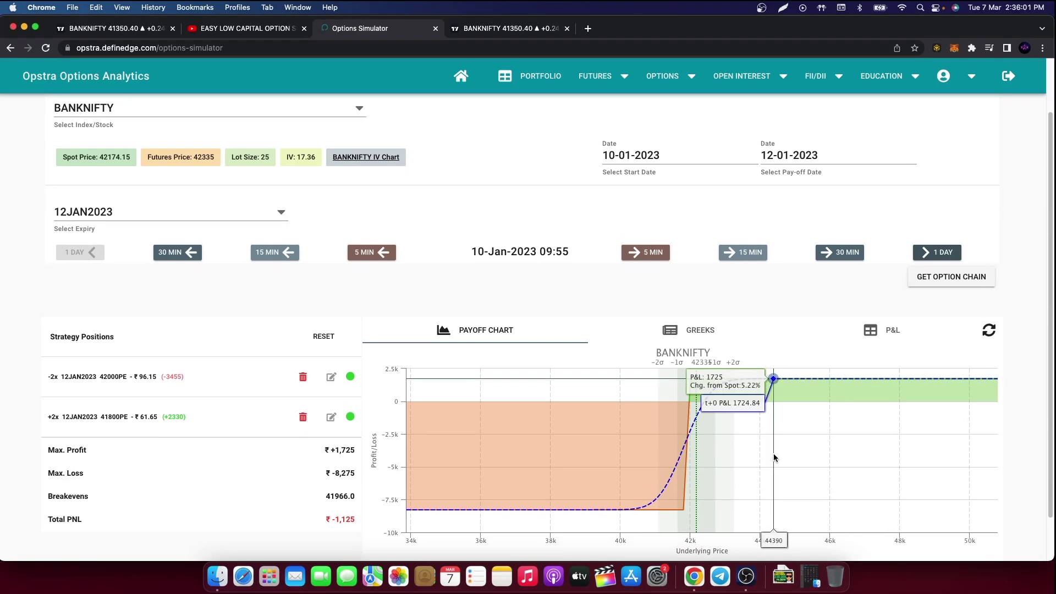
left_click(882, 330)
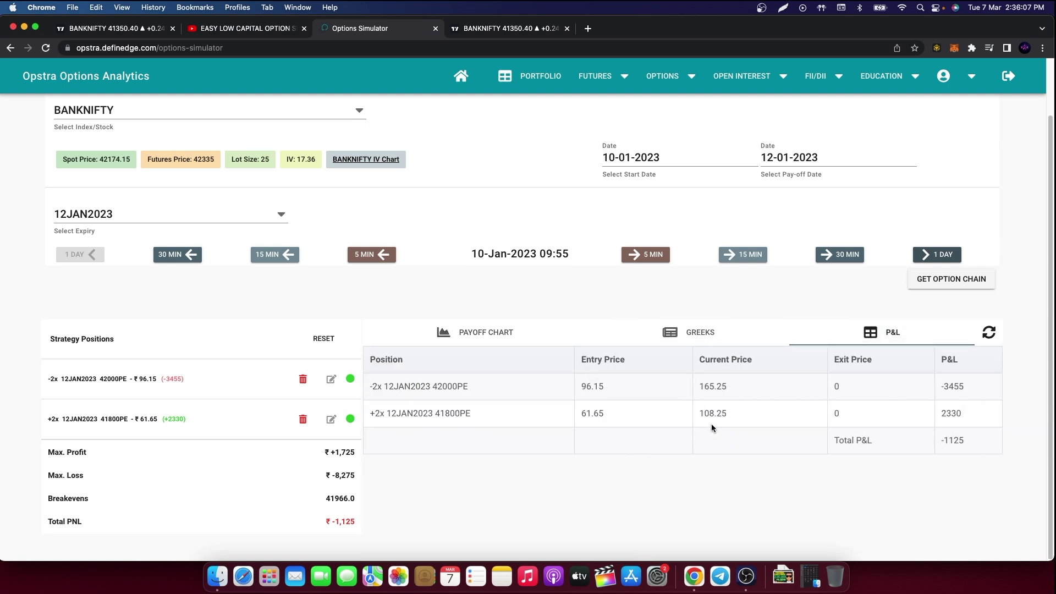
left_click(475, 337)
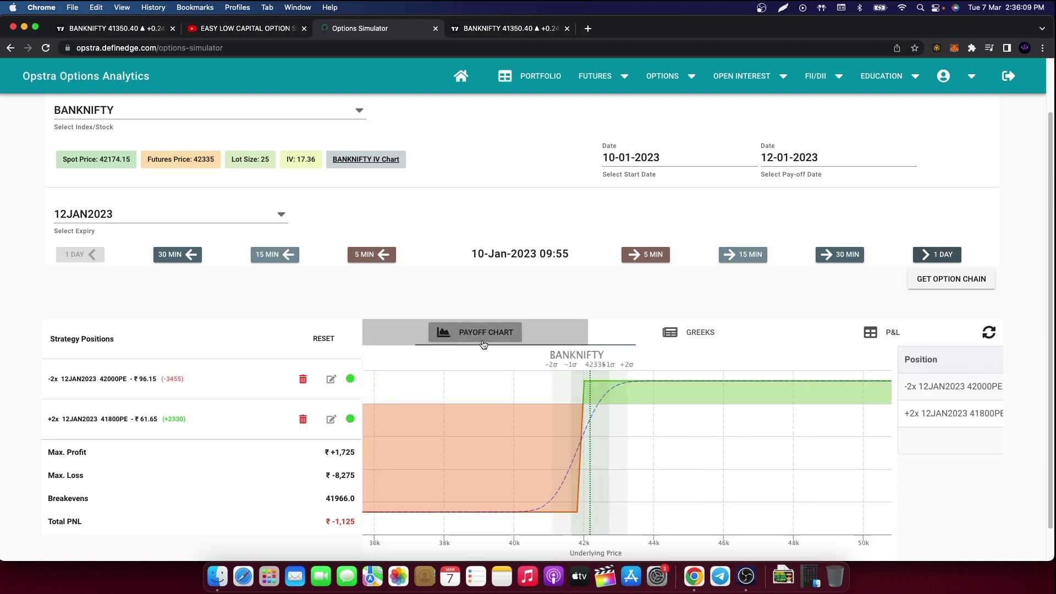
scroll(533, 305, "down", 1)
scroll(533, 308, "down", 3)
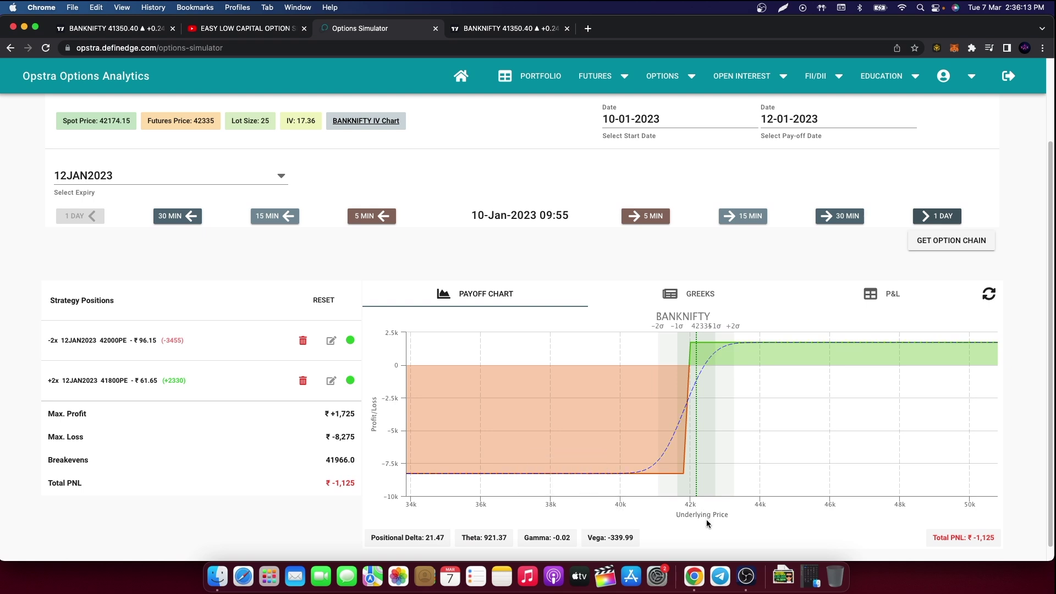
left_click(520, 33)
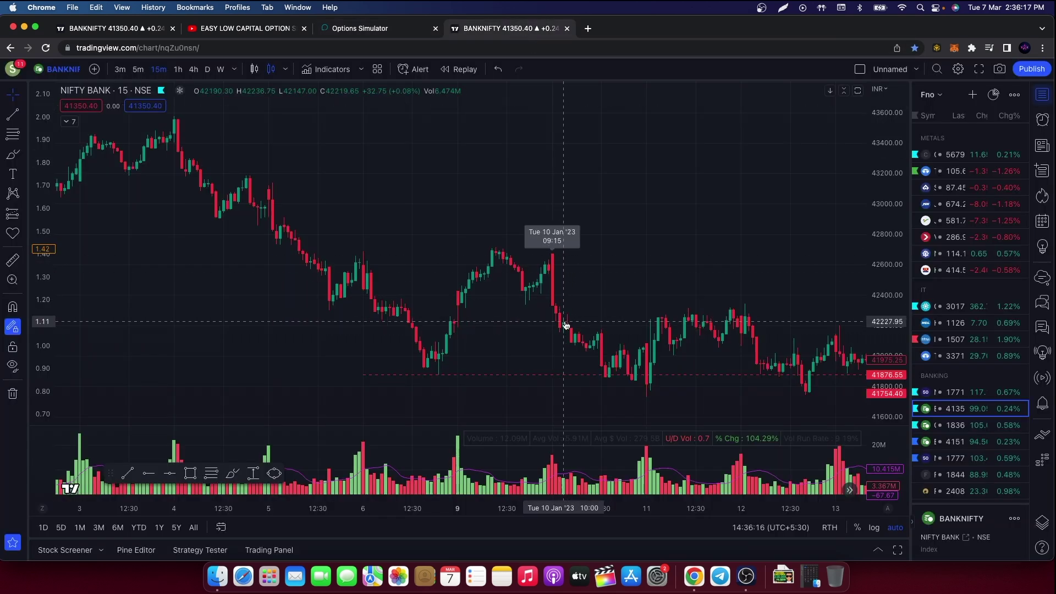
left_click(386, 28)
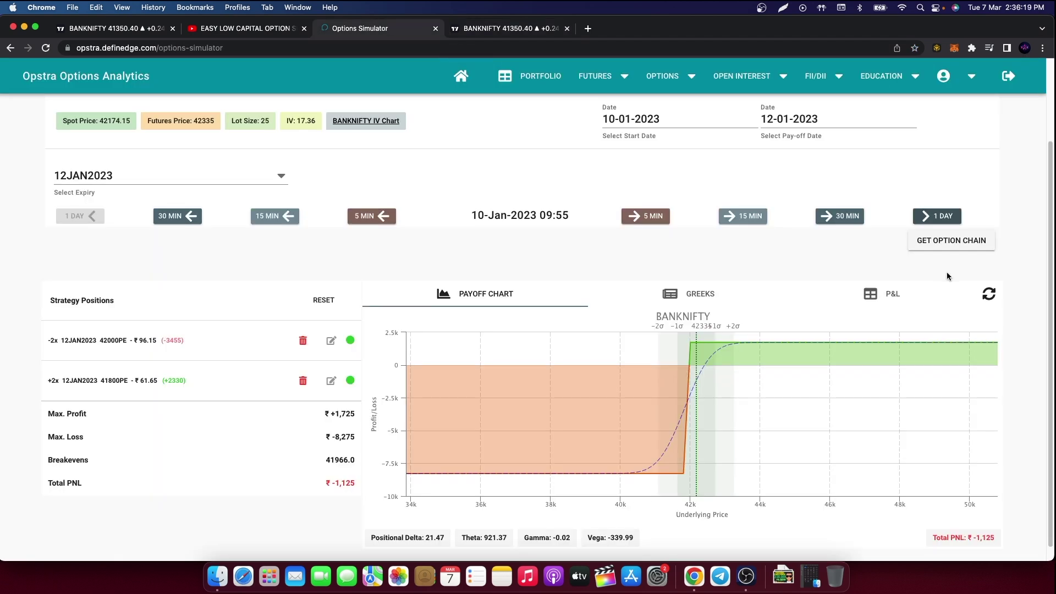
Advance the simulation in 30-minute steps to 10 January 2023 10:55 and show the P&L of both put legs.
left_click(853, 220)
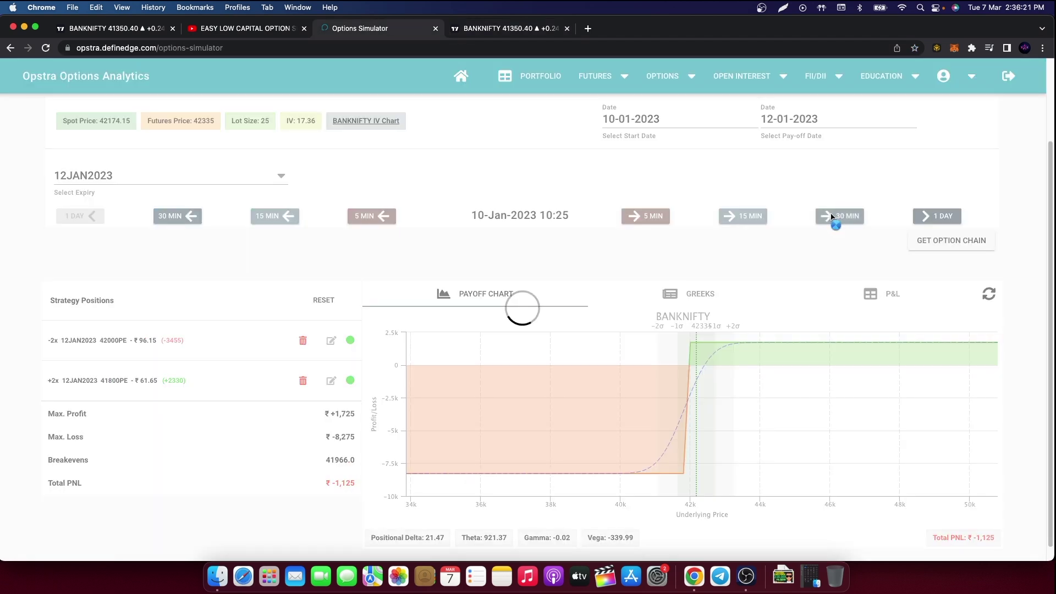
left_click(832, 218)
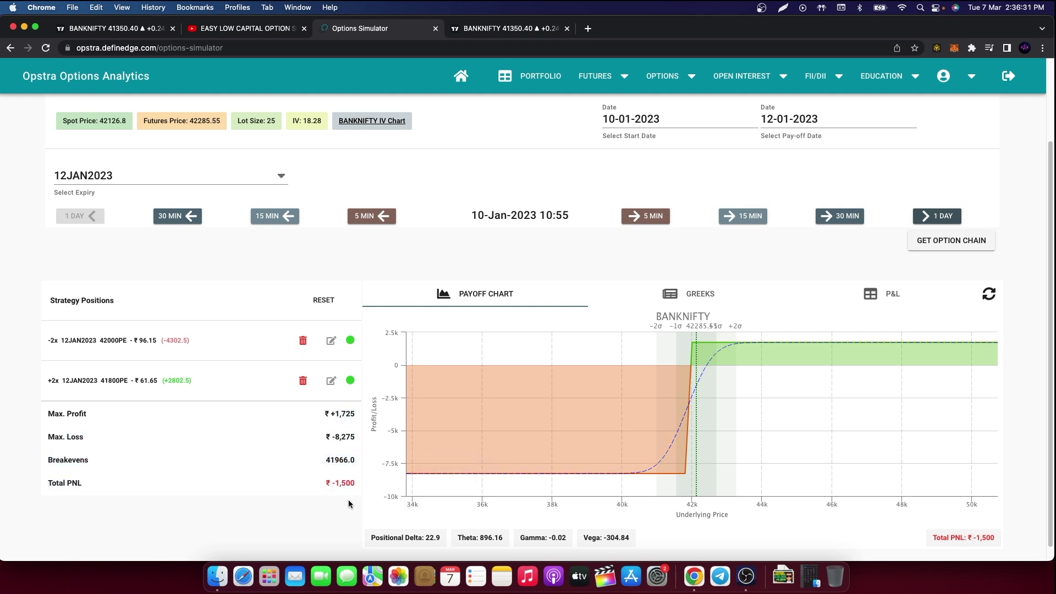
left_click(890, 296)
Load the 10:55 option chain, check the Bank Nifty chart, and add a sell position of 2 lots in the 42300 call.
left_click(947, 279)
key("ctrl+Tab")
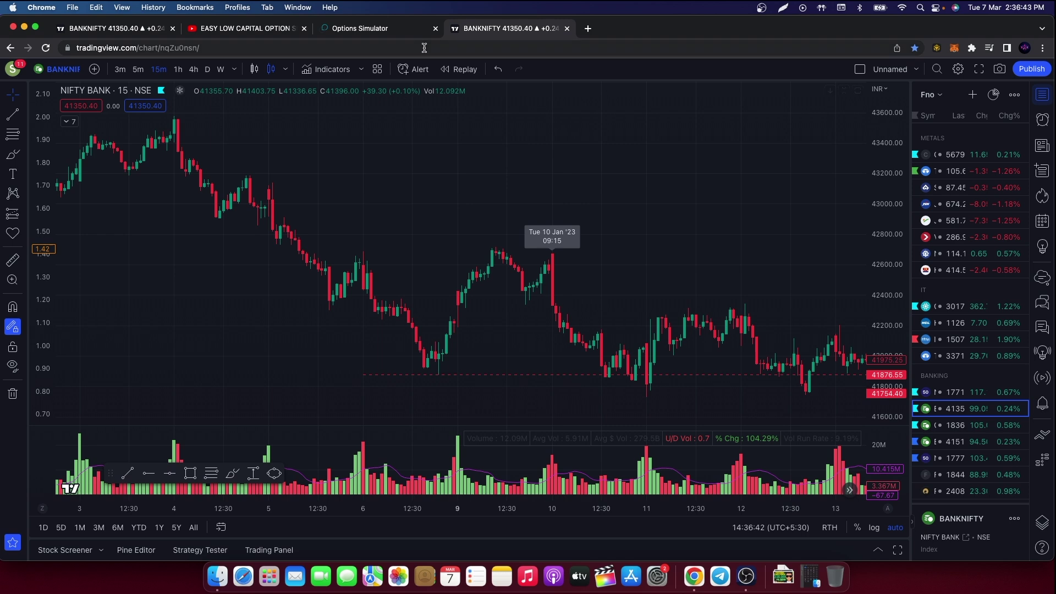
left_click(385, 31)
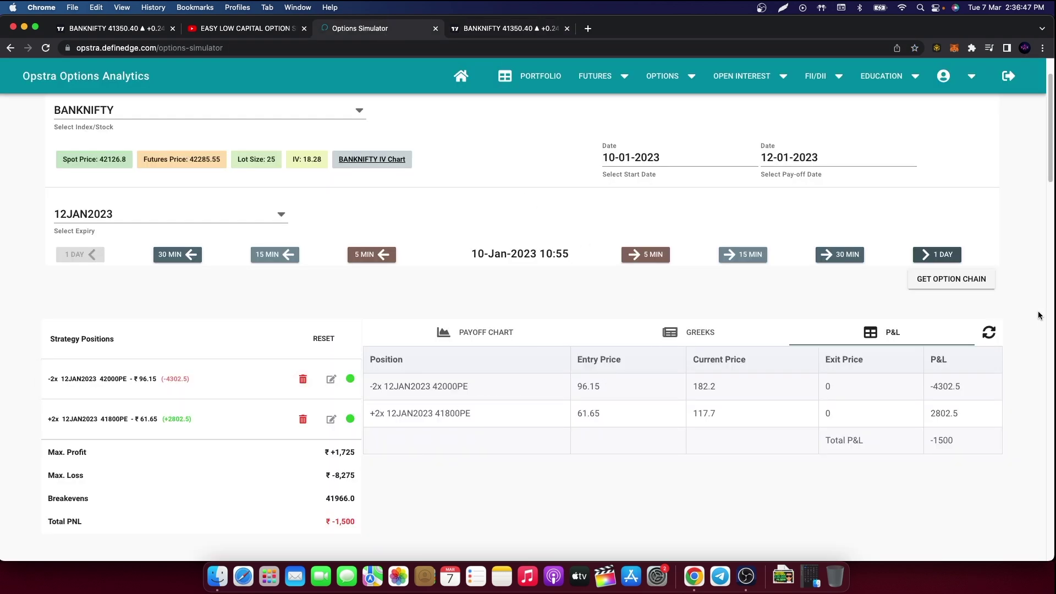
left_click(981, 278)
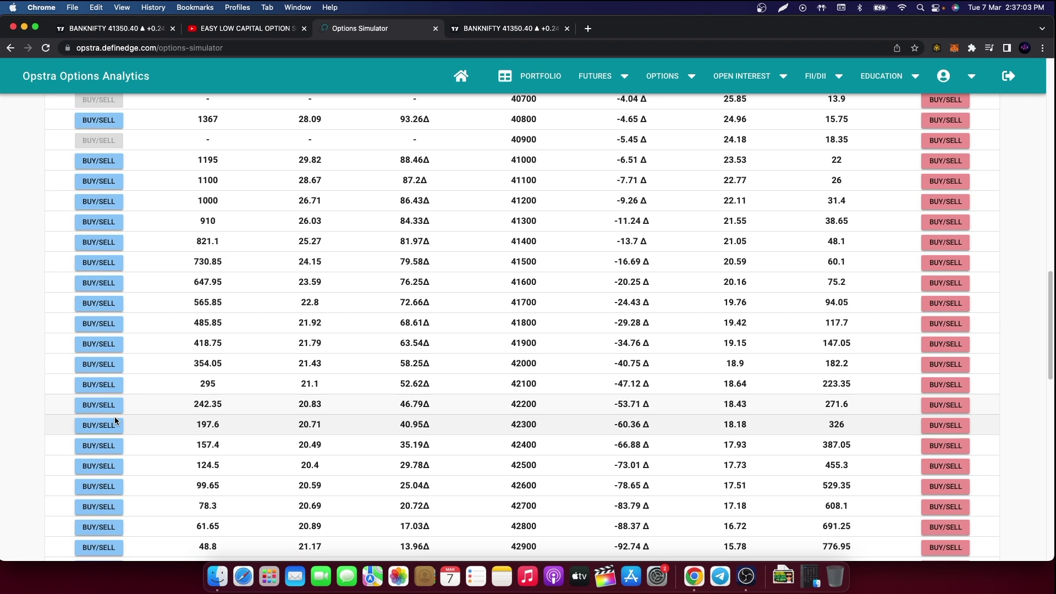
left_click(99, 425)
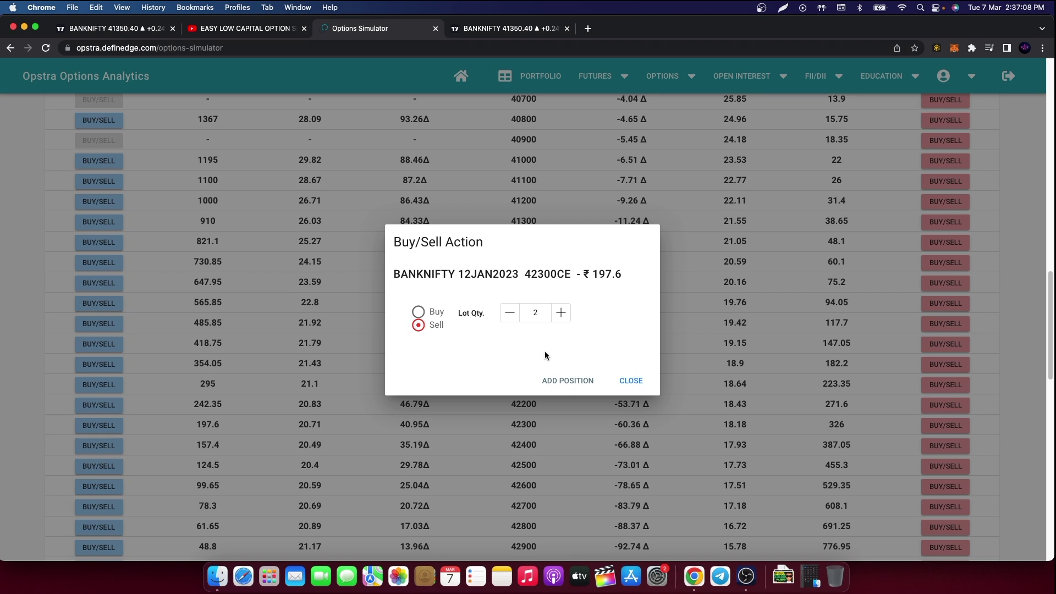
left_click(568, 381)
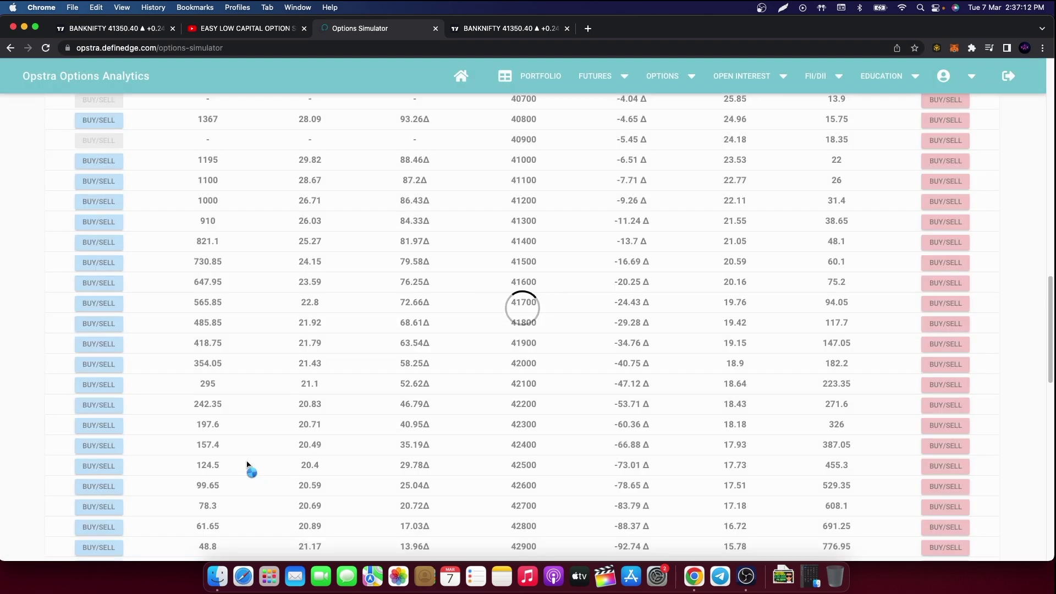
Add a buy position of 2 lots in the 42400 call as the hedge for the sold call.
left_click(96, 446)
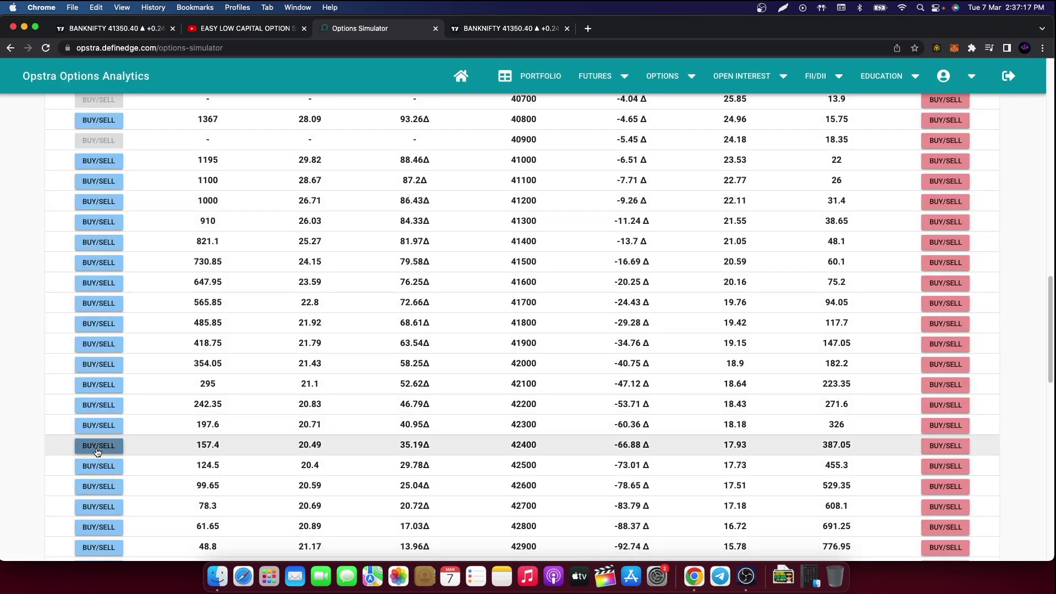
left_click(418, 312)
left_click(557, 382)
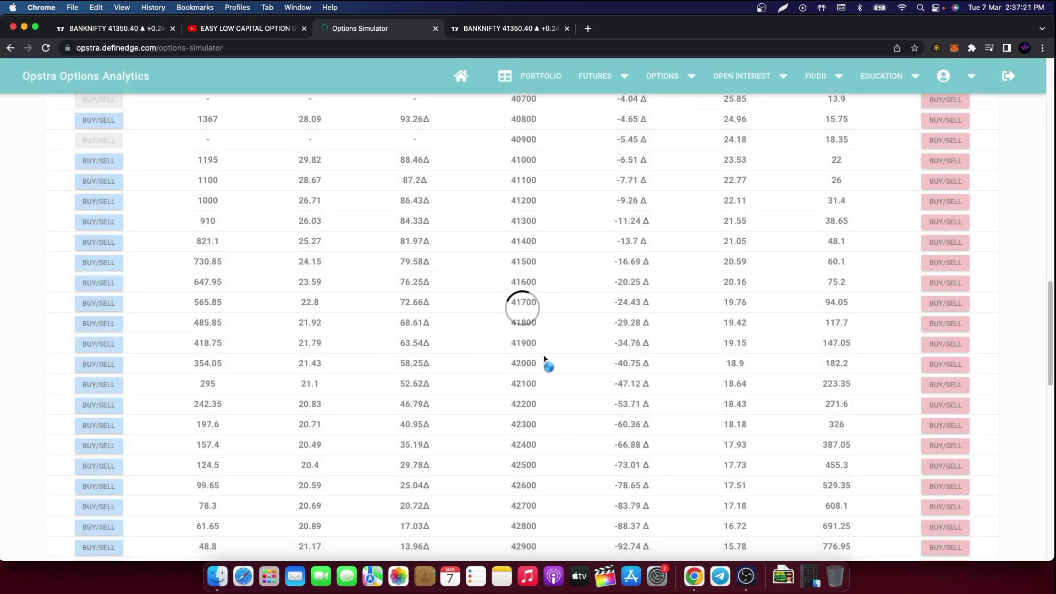
Review the combined four-leg strategy's payoff chart and its maximum profit and loss.
scroll(543, 359, "up", 15)
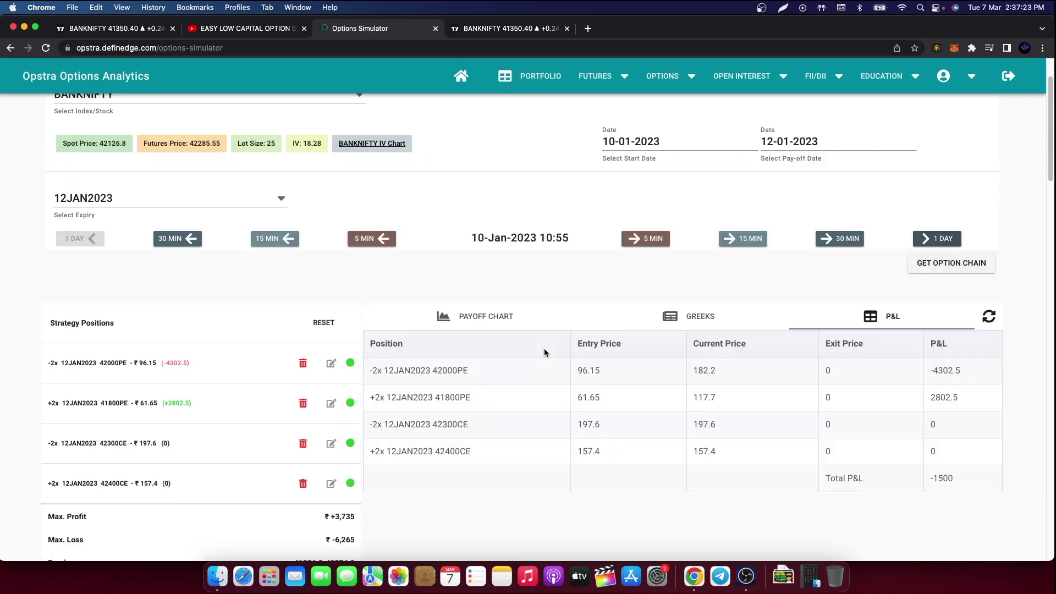
left_click(521, 336)
scroll(530, 338, "down", 3)
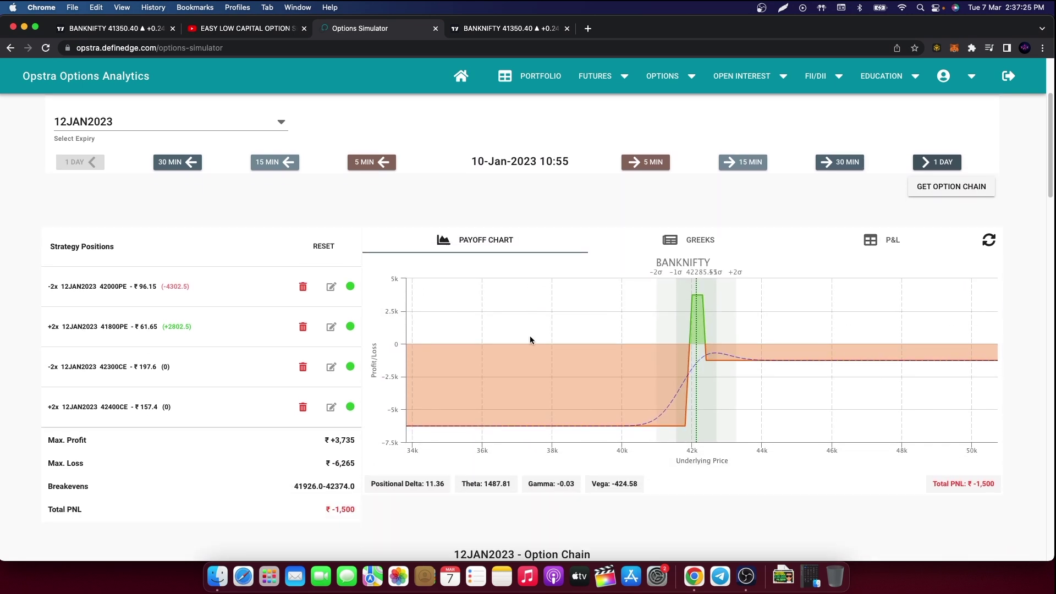
left_click_drag(335, 464, 350, 439)
Advance the simulation in 30-minute steps to 10 January 2023 12:55 and inspect the payoff chart around the current price.
left_click(836, 169)
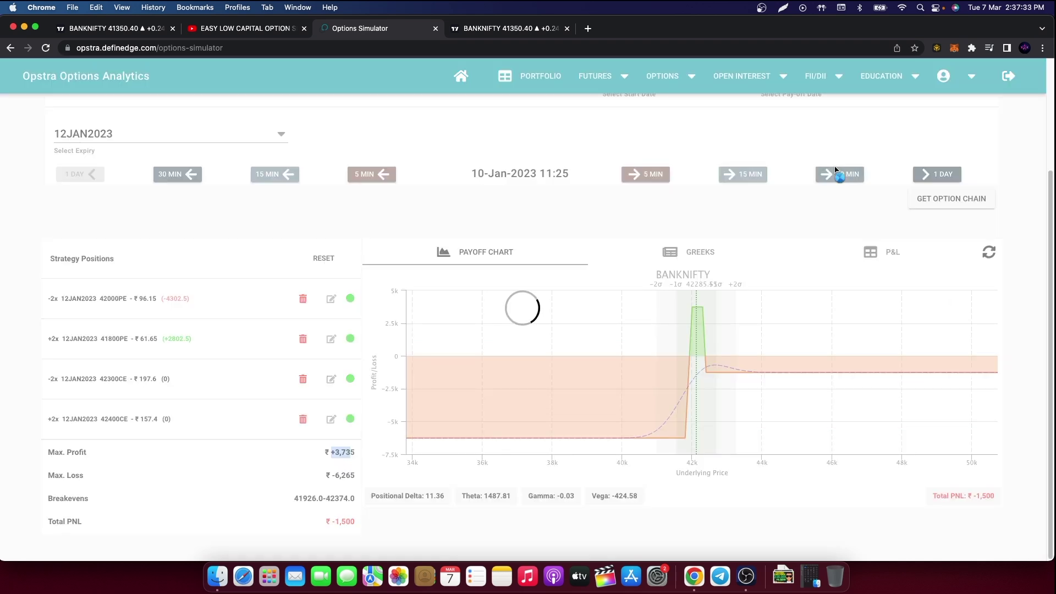
left_click(836, 170)
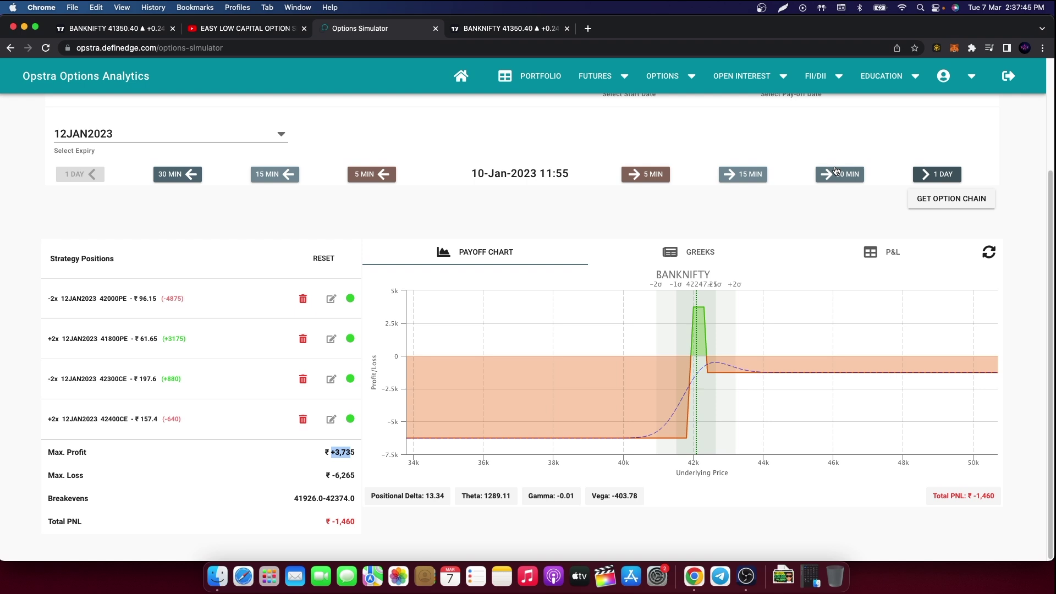
left_click(835, 173)
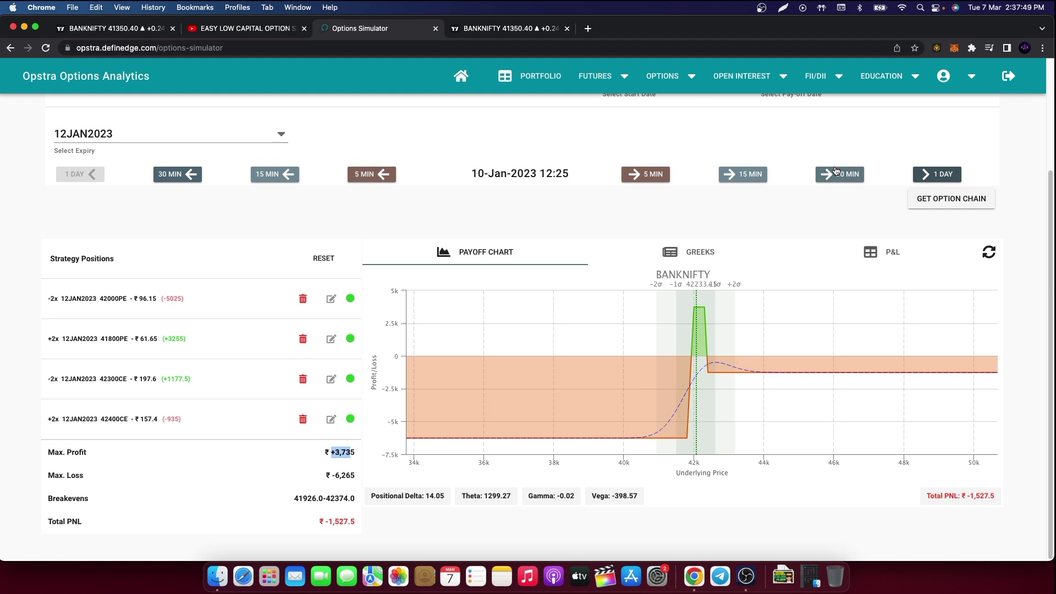
left_click(836, 172)
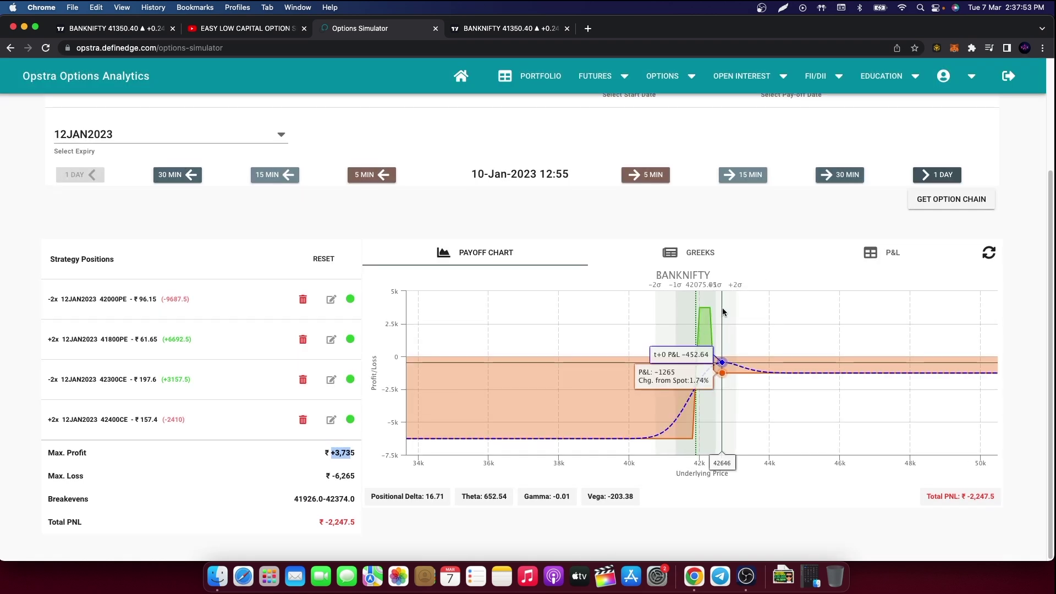
mouse_move(700, 323)
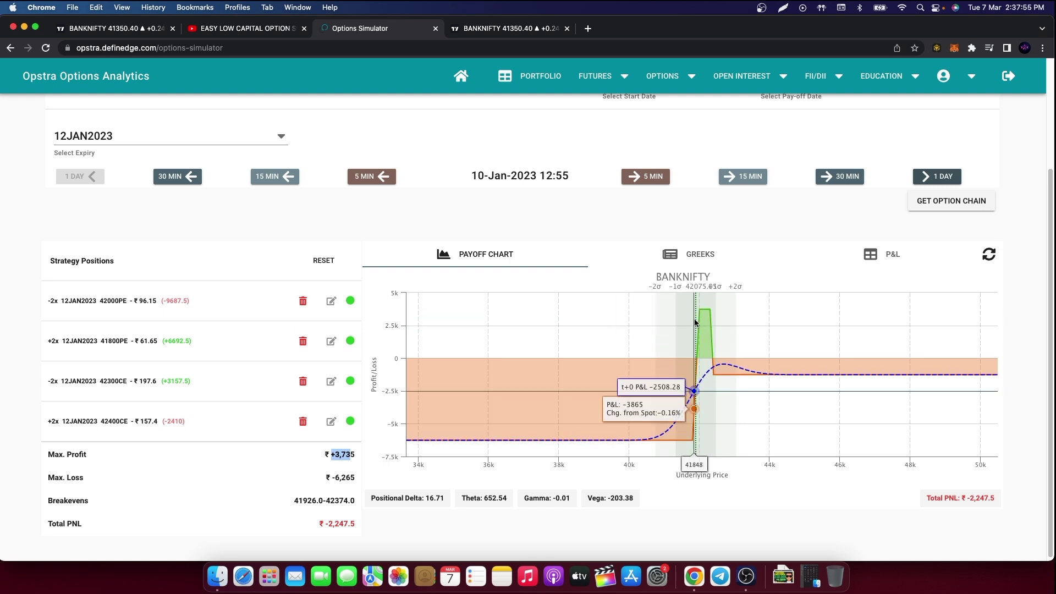
Check the legs' current prices in the P&L table and close the sold 42300 call with an exit price of 134.
left_click(886, 254)
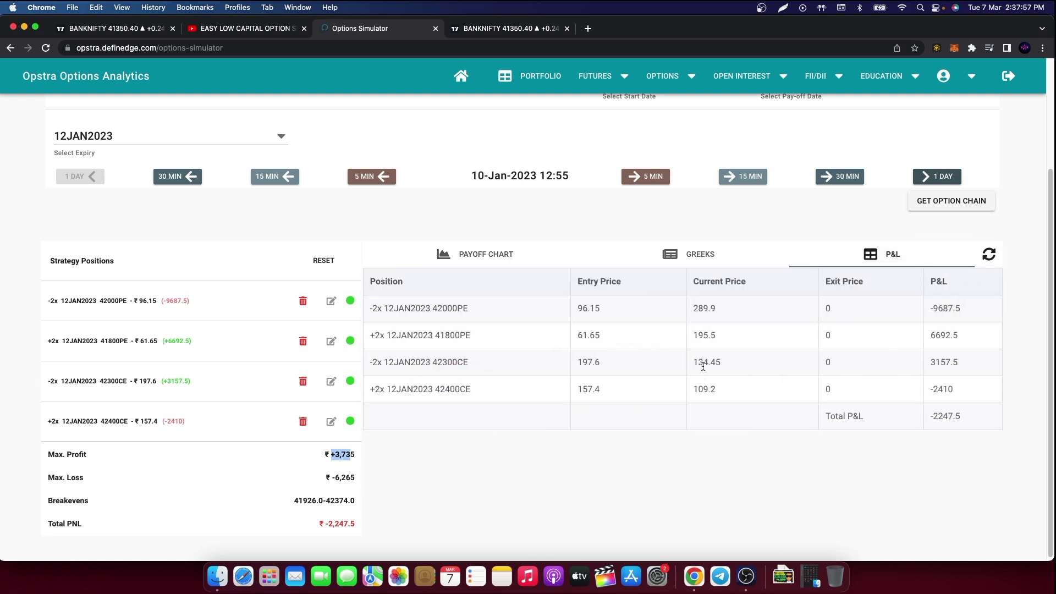
left_click(701, 386)
left_click(331, 382)
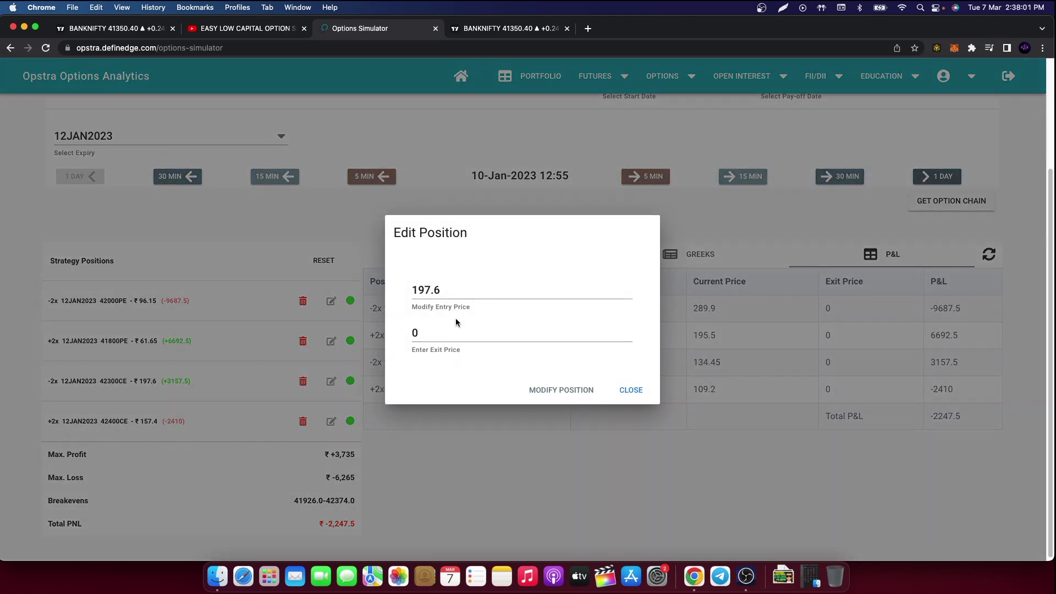
type("134.5")
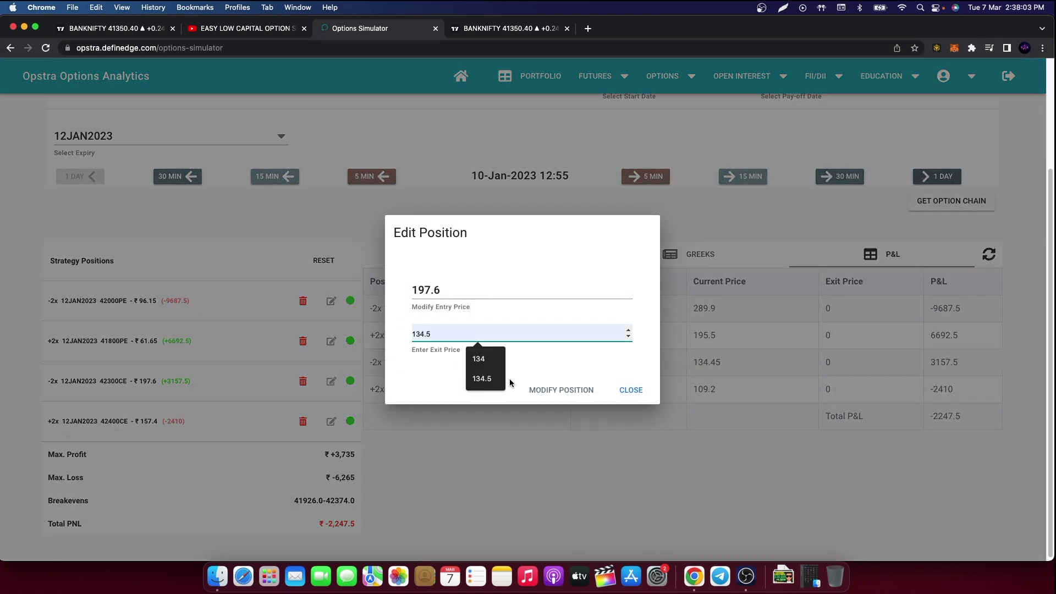
left_click(555, 392)
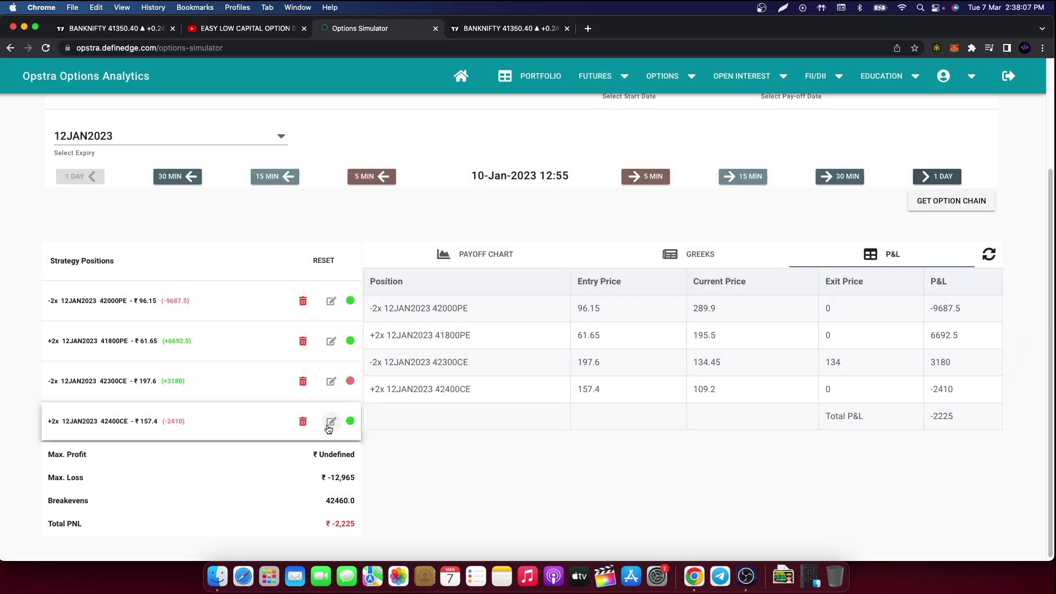
Close the bought 42400 call hedge with an exit price of 109.
left_click(331, 422)
left_click(384, 330)
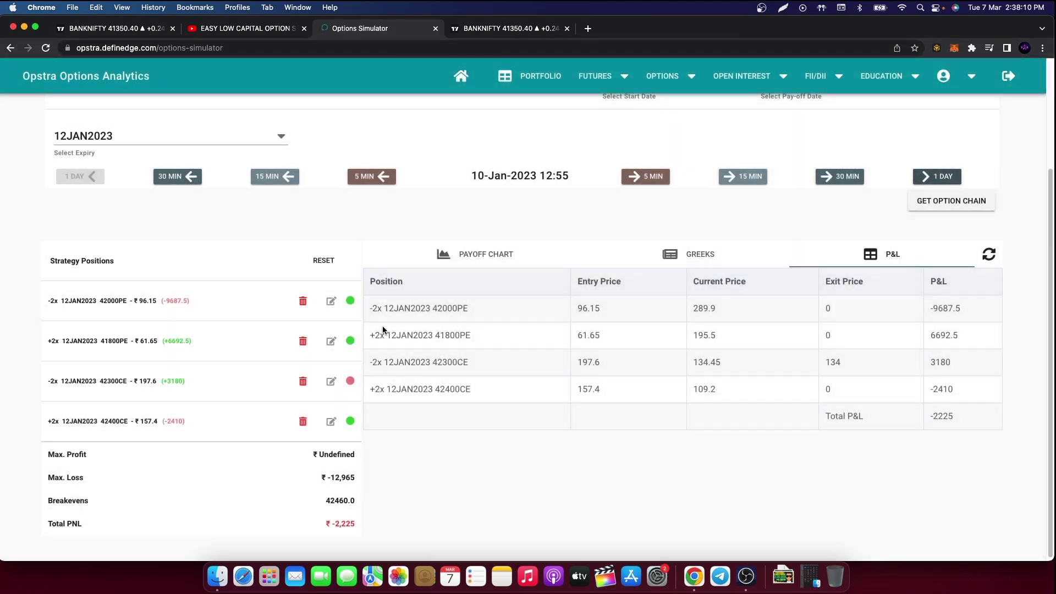
left_click(331, 421)
left_click(430, 330)
double_click(416, 333)
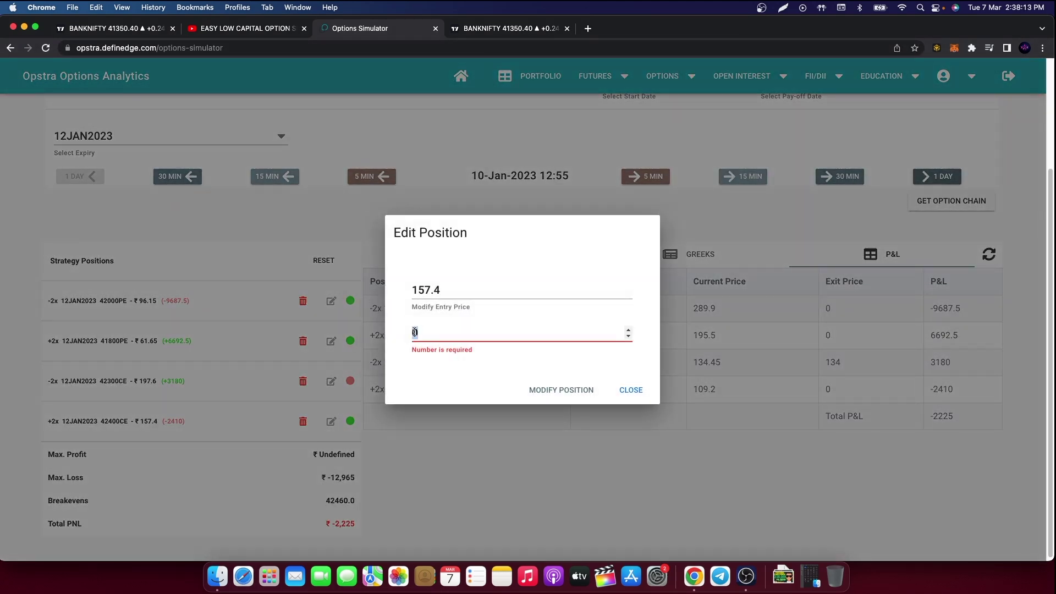
type("109")
left_click(542, 388)
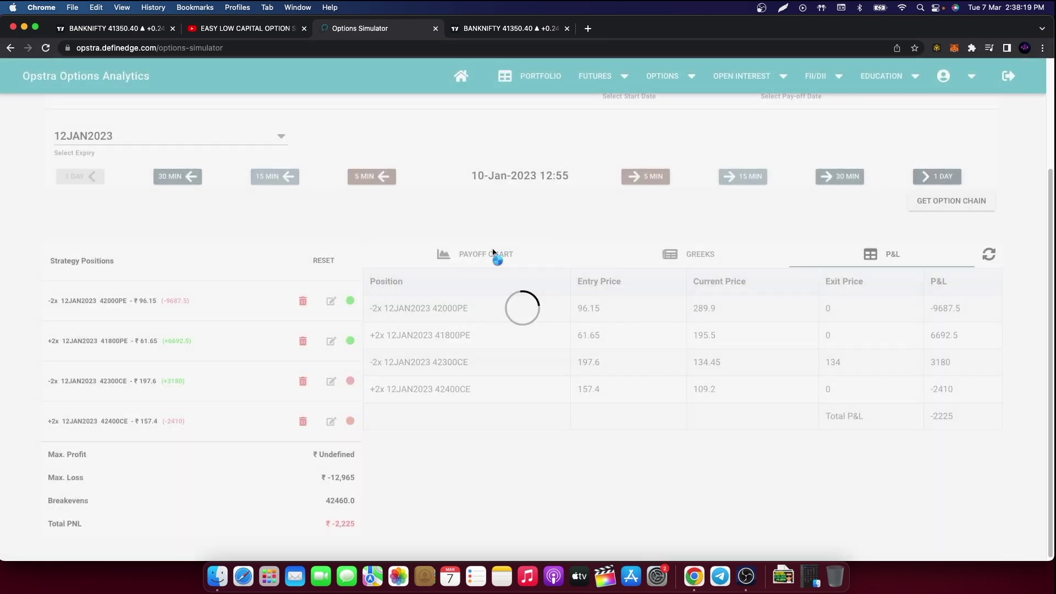
Check the 15-minute Bank Nifty chart for 10 January in TradingView, then return to Opstra and show the strategy's payoff chart.
left_click(502, 29)
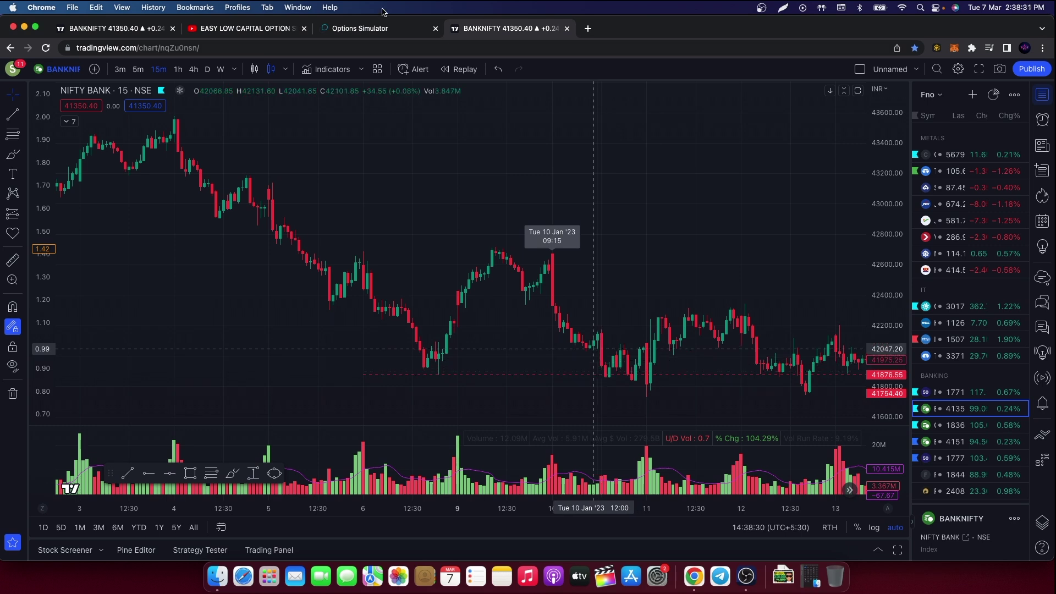
left_click(368, 29)
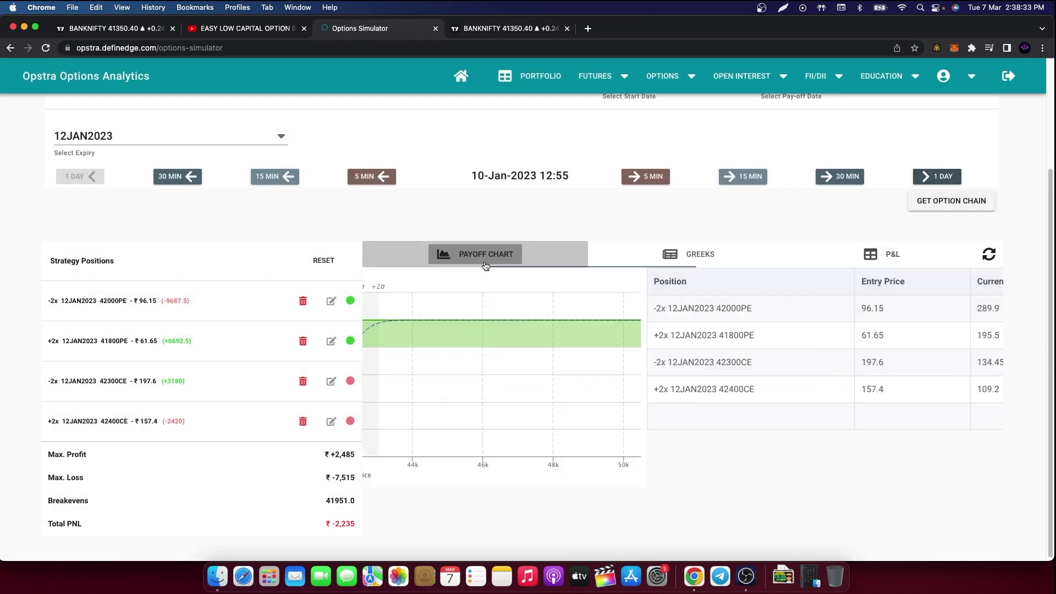
left_click(486, 265)
Load the option chain for 10 January 2023 12:55 and add a sell position of 2 lots in the 42000 call.
left_click(946, 210)
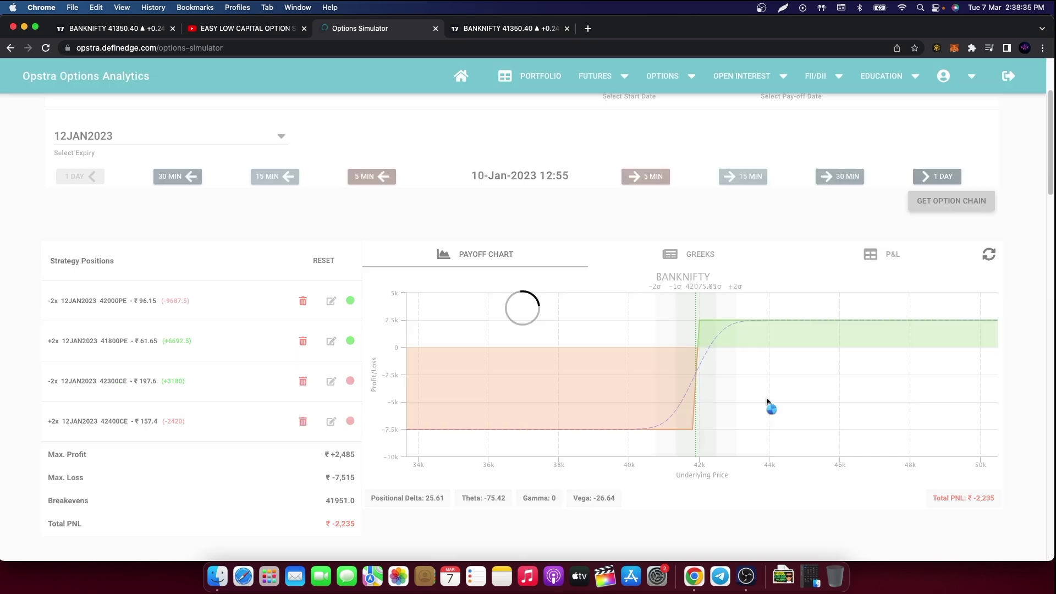
scroll(767, 397, "down", 3)
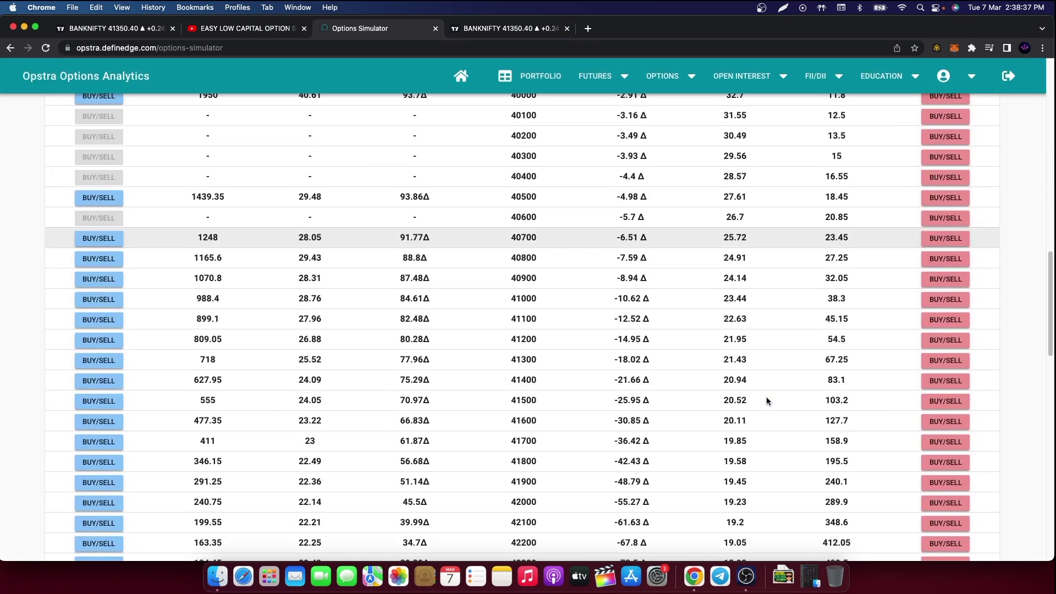
scroll(554, 483, "down", 1)
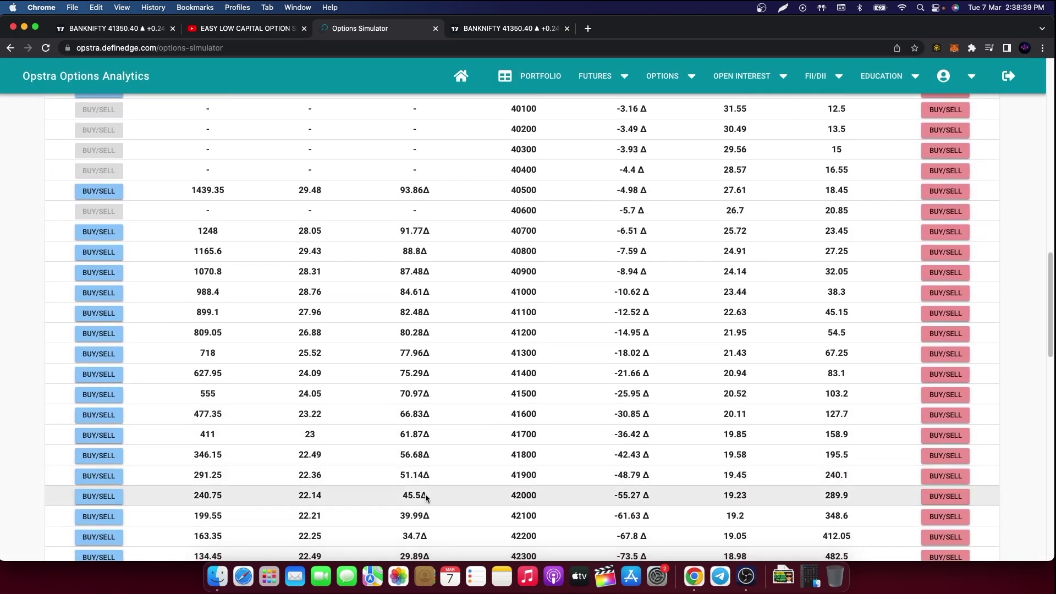
left_click(99, 496)
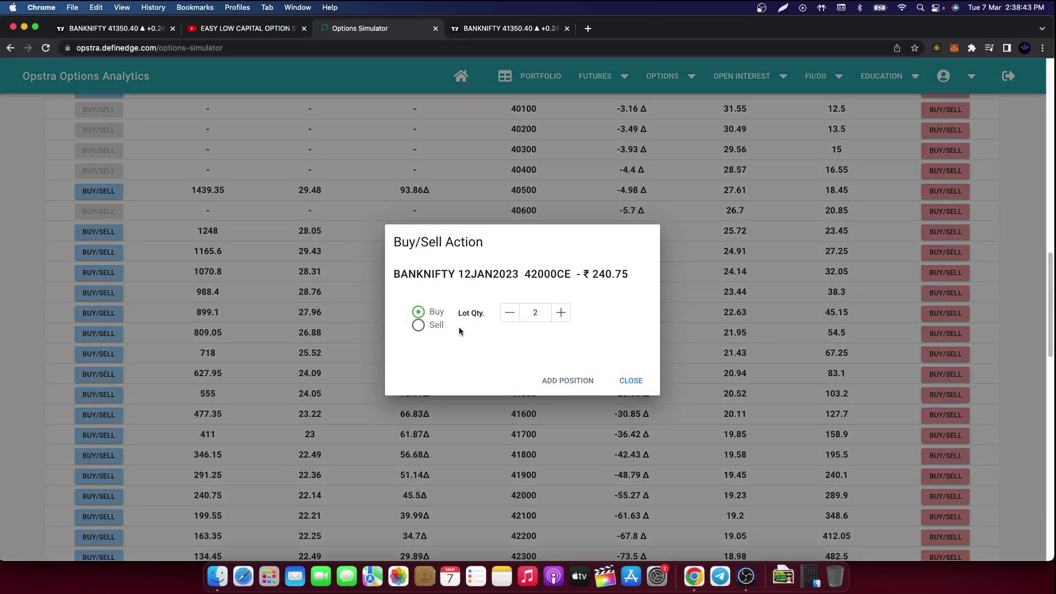
left_click(445, 326)
left_click(567, 380)
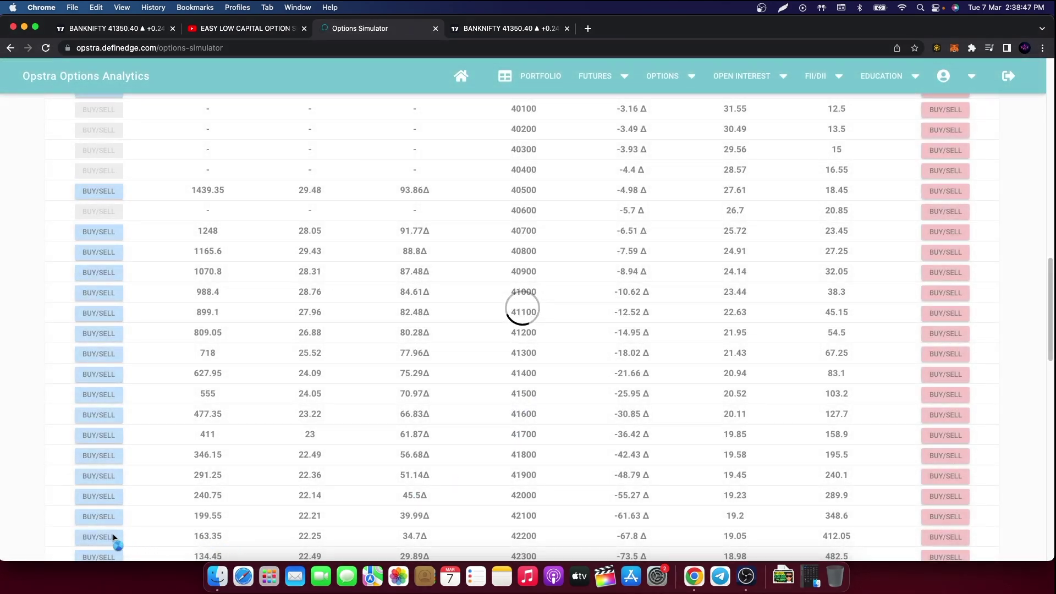
Add a buy position of 2 lots in the 42200 call as the hedge for the sold 42000 call.
left_click(108, 538)
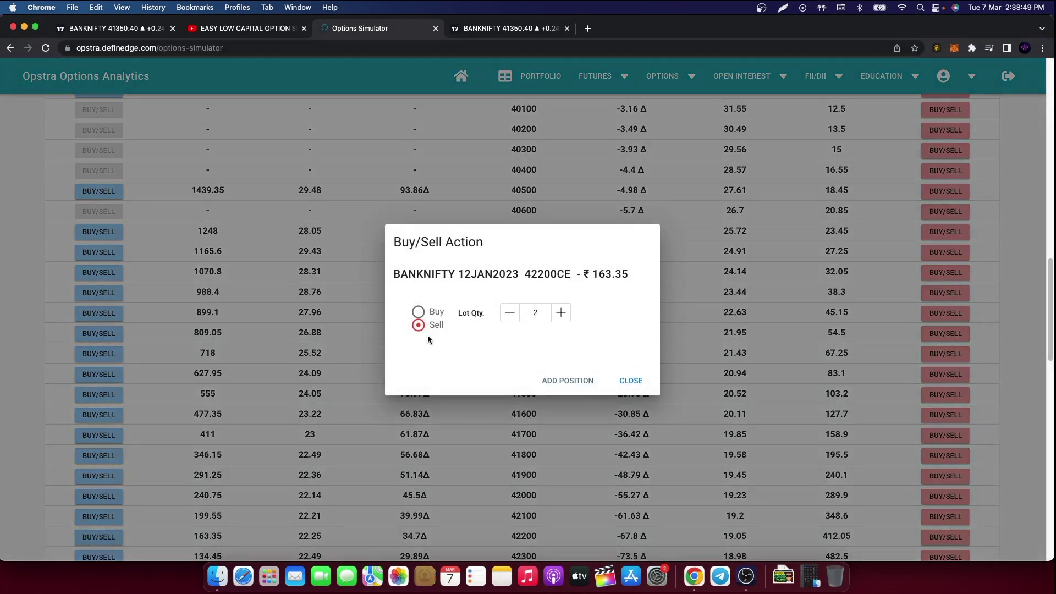
left_click(419, 312)
left_click(568, 381)
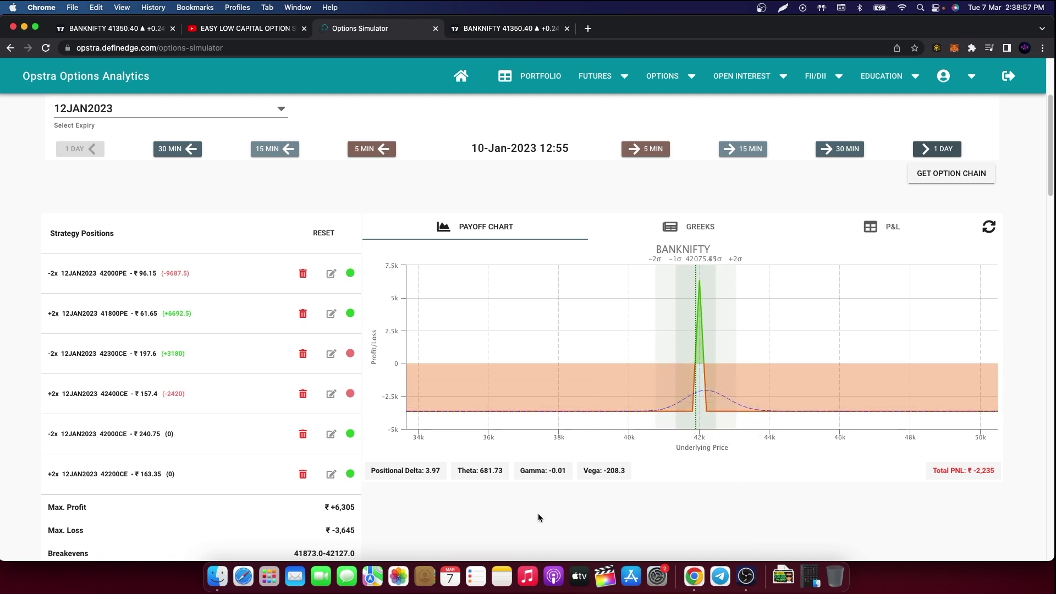
Review the adjusted strategy's maximum profit, loss and breakevens, and advance the simulation in 30-minute steps to 11 January 2023 09:40.
scroll(332, 536, "down", 1)
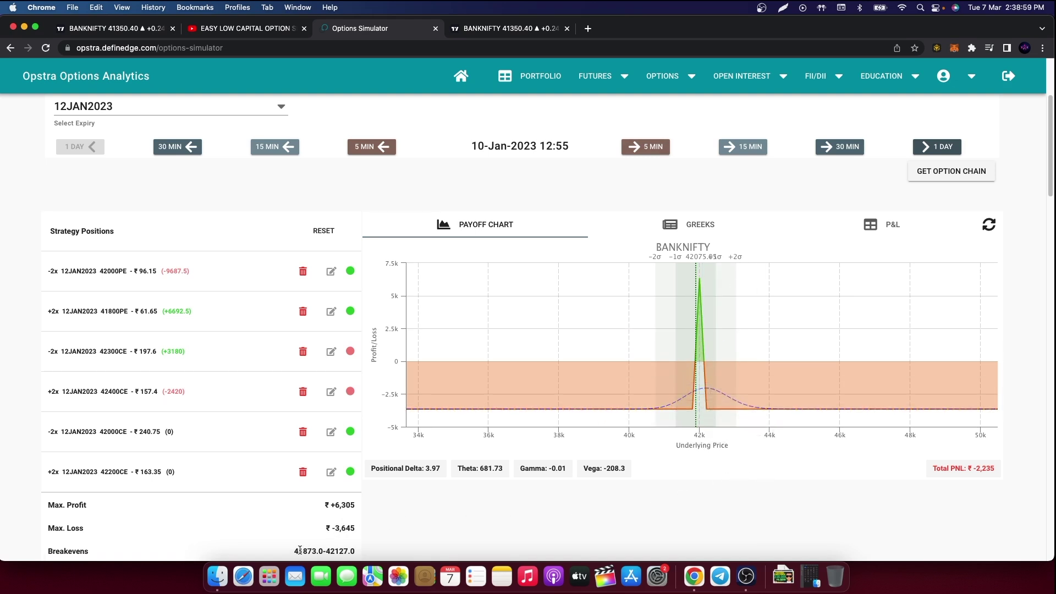
scroll(300, 551, "down", 1)
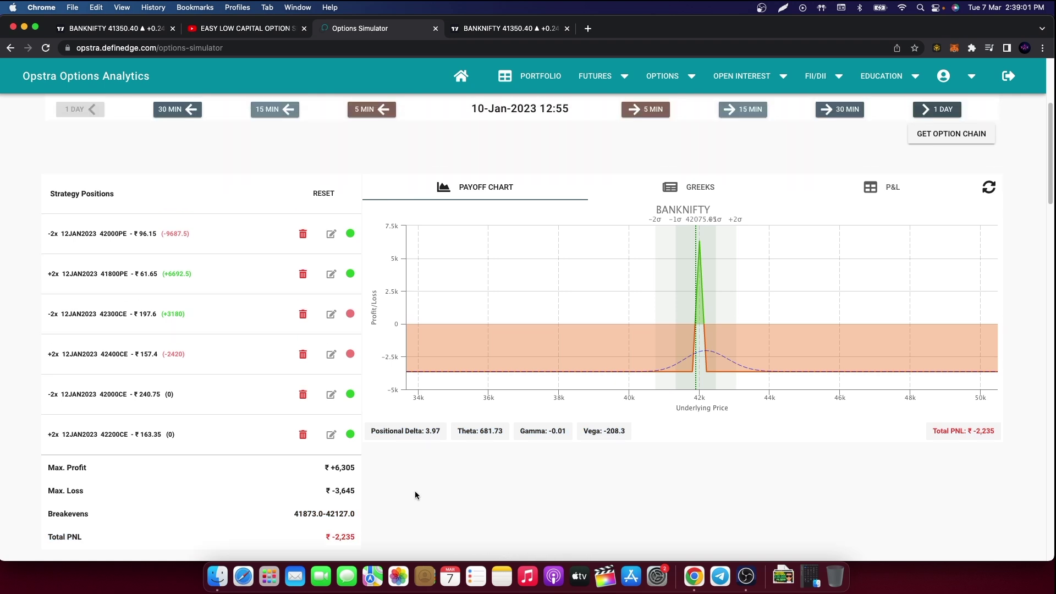
left_click(863, 113)
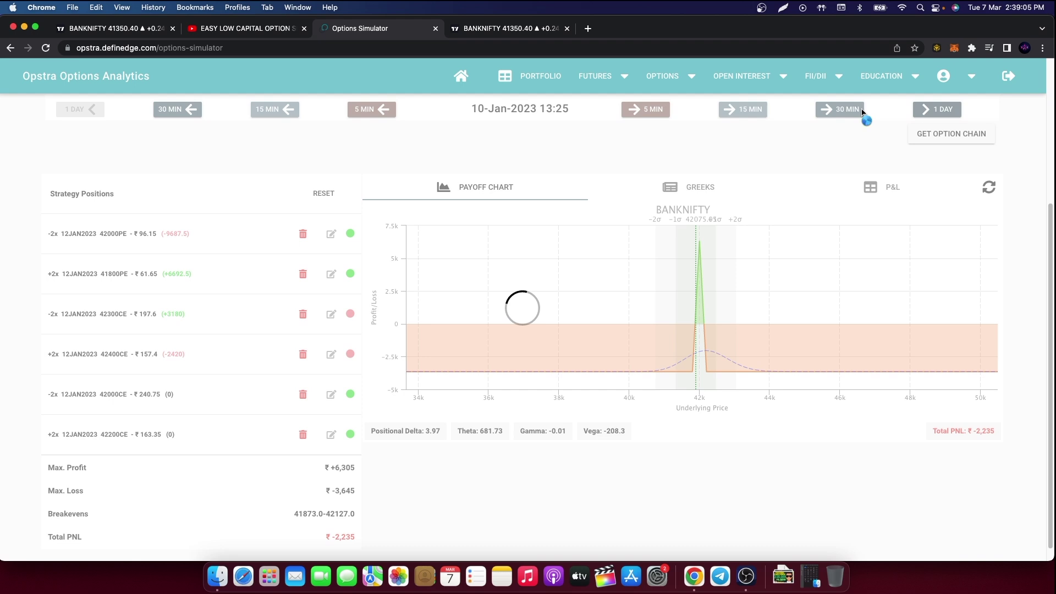
left_click(862, 113)
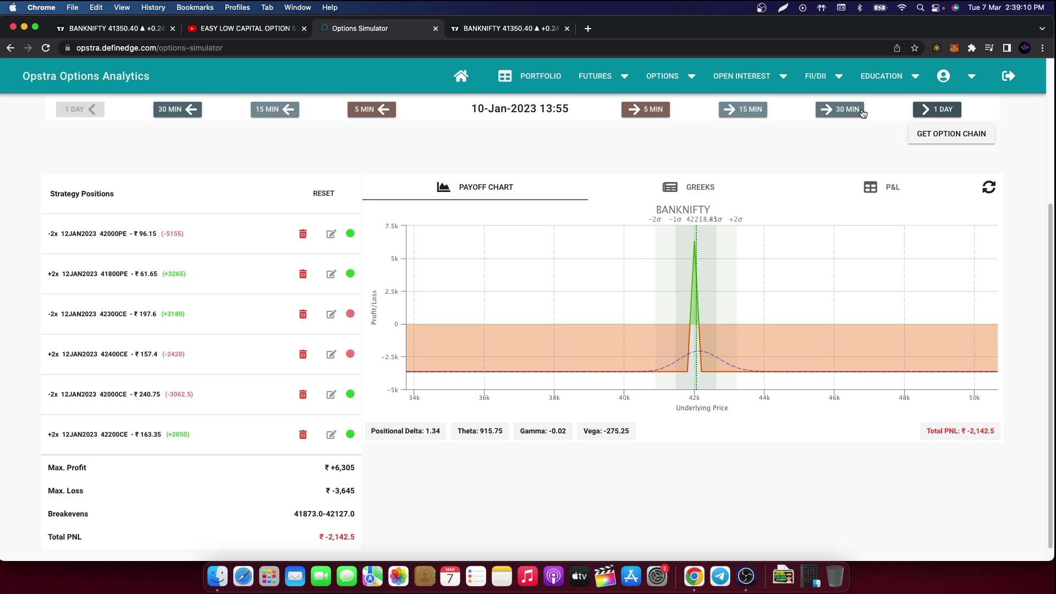
left_click(862, 112)
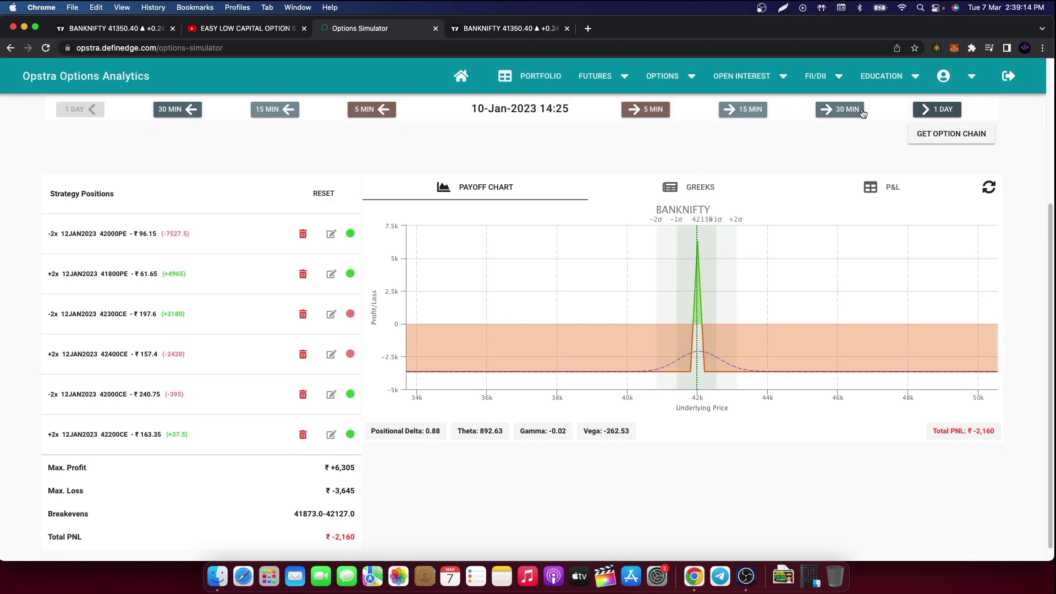
left_click(862, 112)
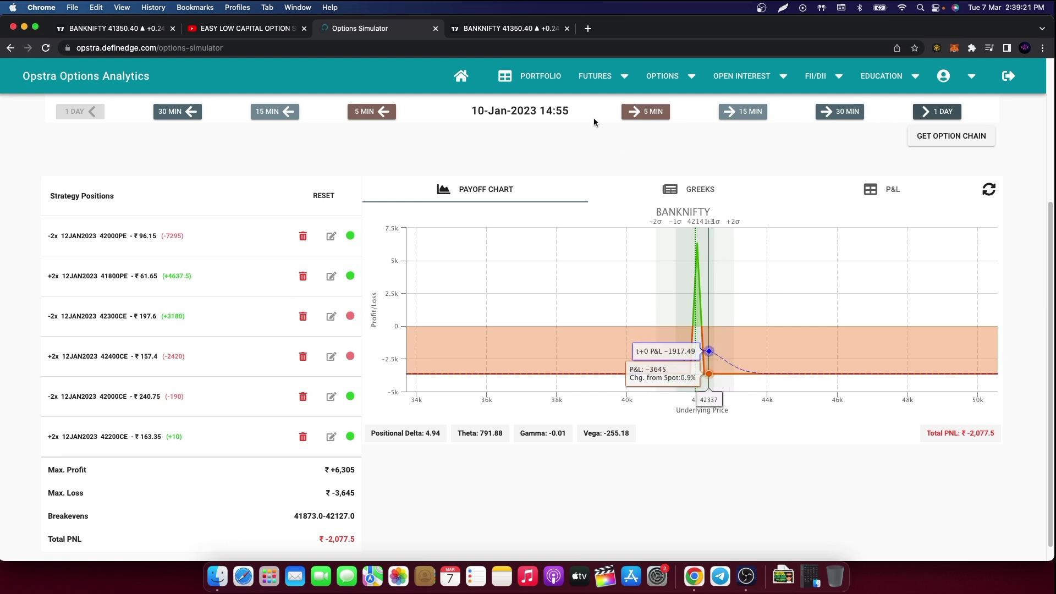
left_click(845, 115)
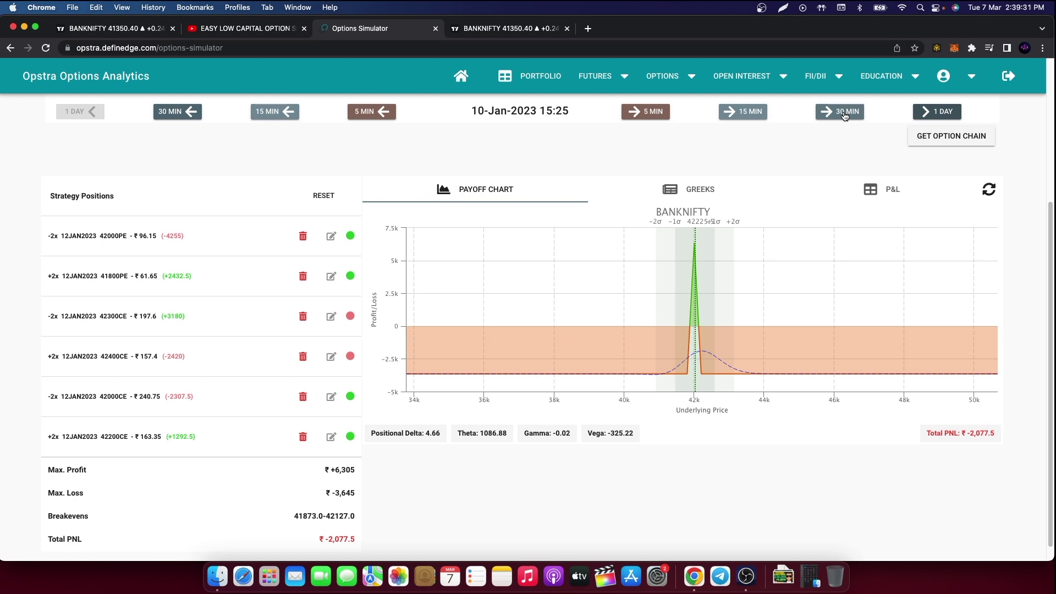
left_click(818, 114)
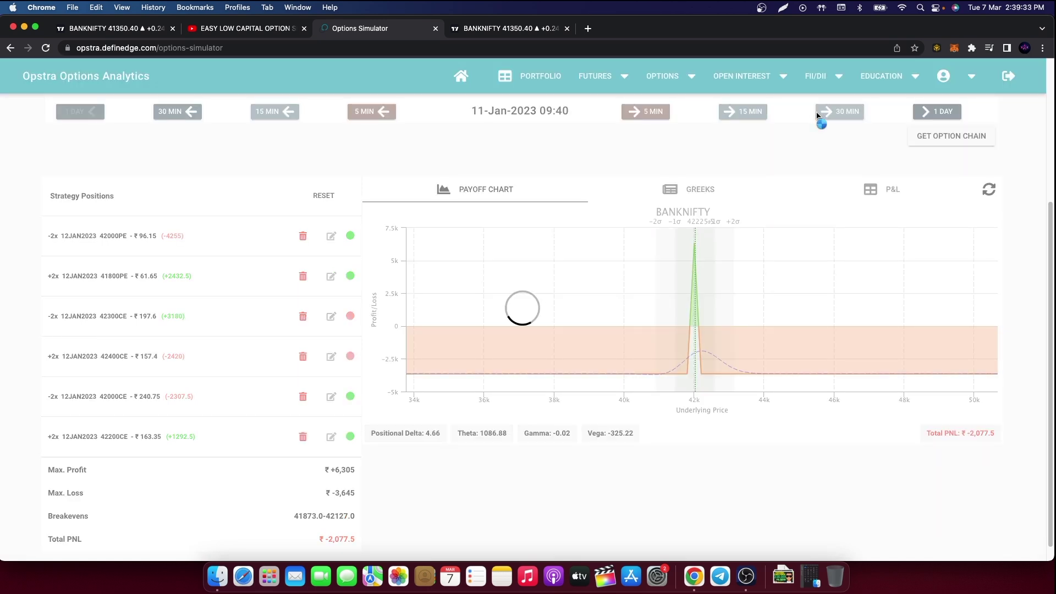